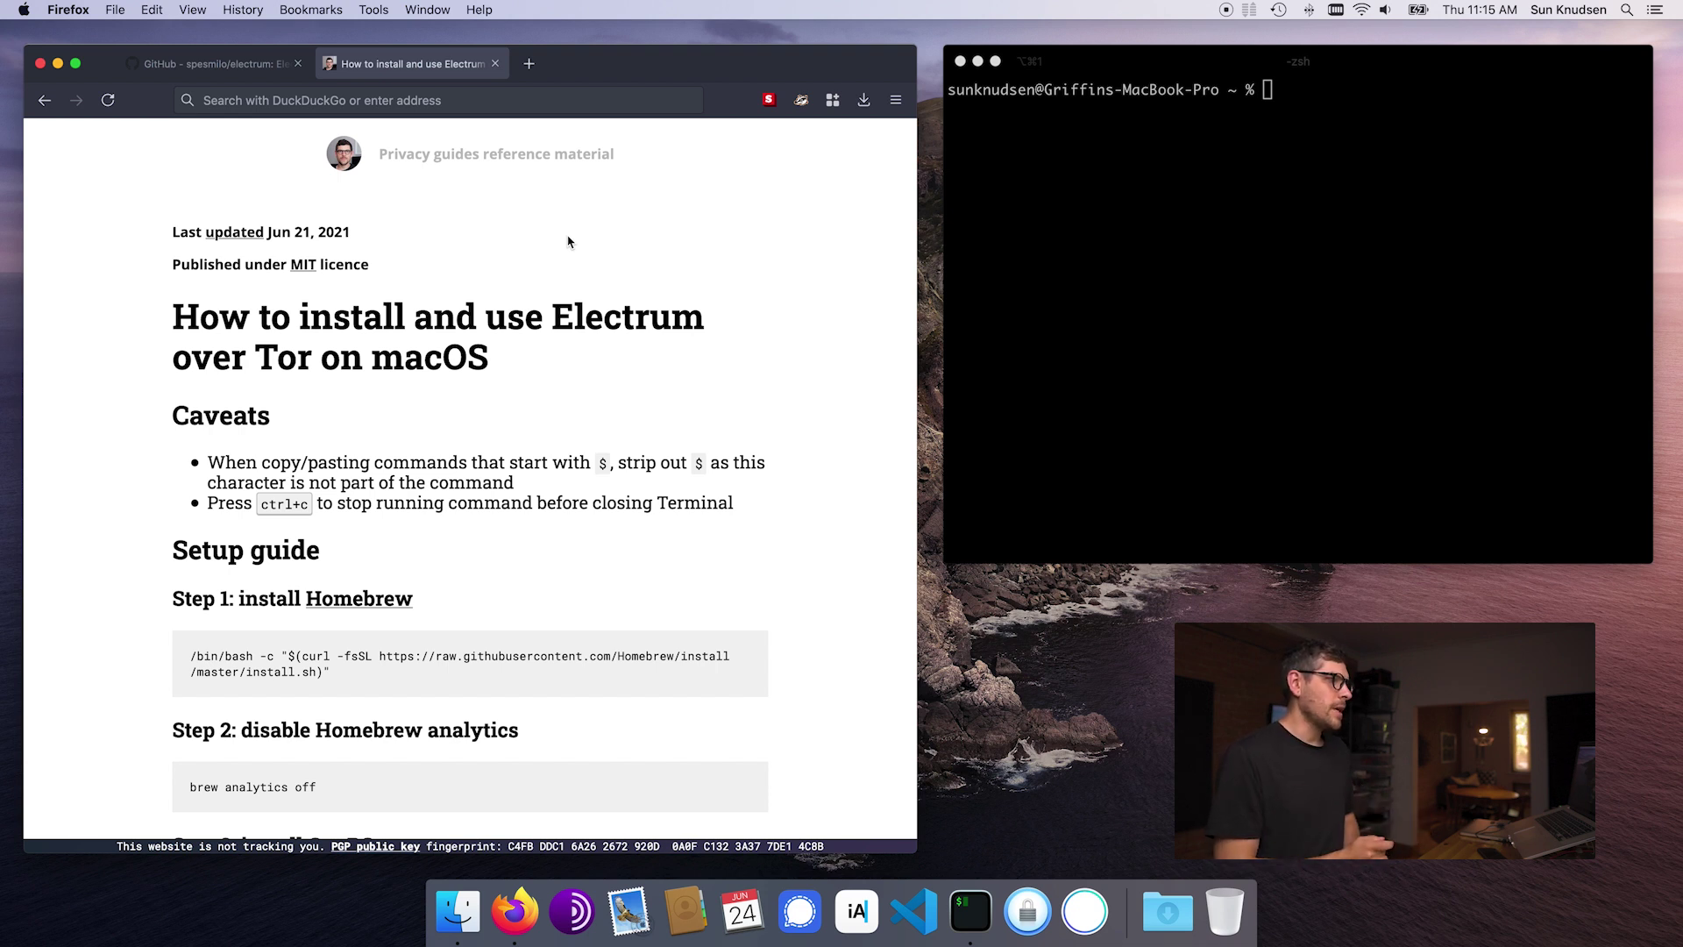
Run brew --version in iTerm2 to confirm Homebrew 3.1.5 is installed
{"action": "scroll", "coordinate": [590, 406], "scroll_direction": "down", "scroll_amount": 5}
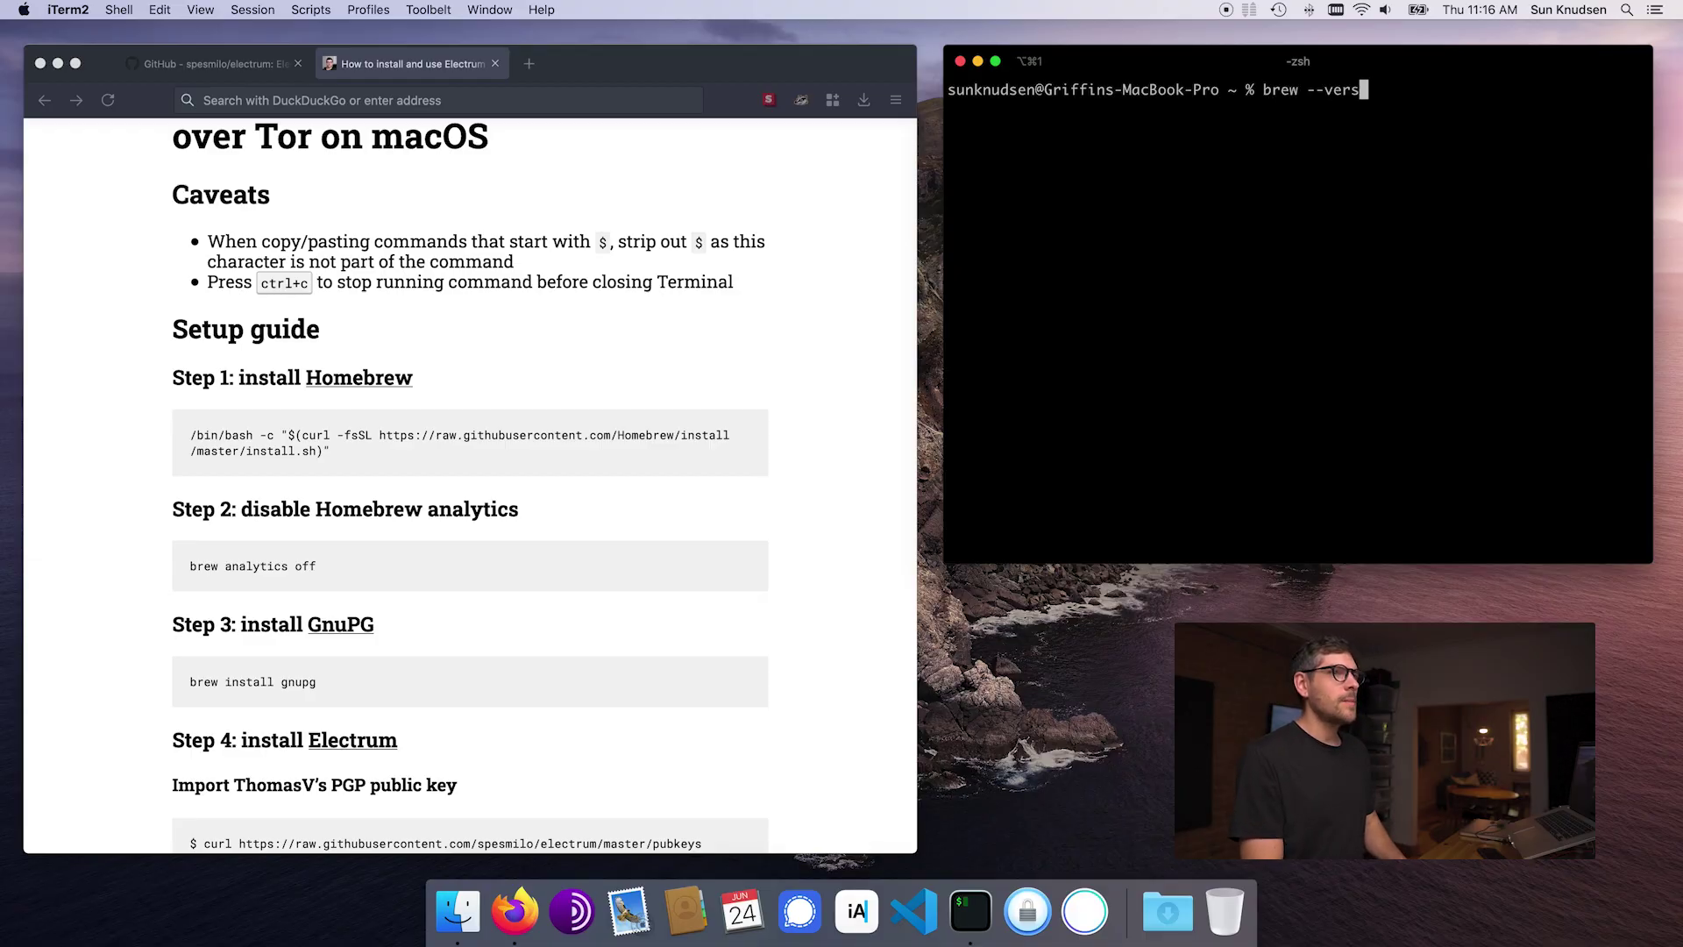
{"action": "key", "text": "Return"}
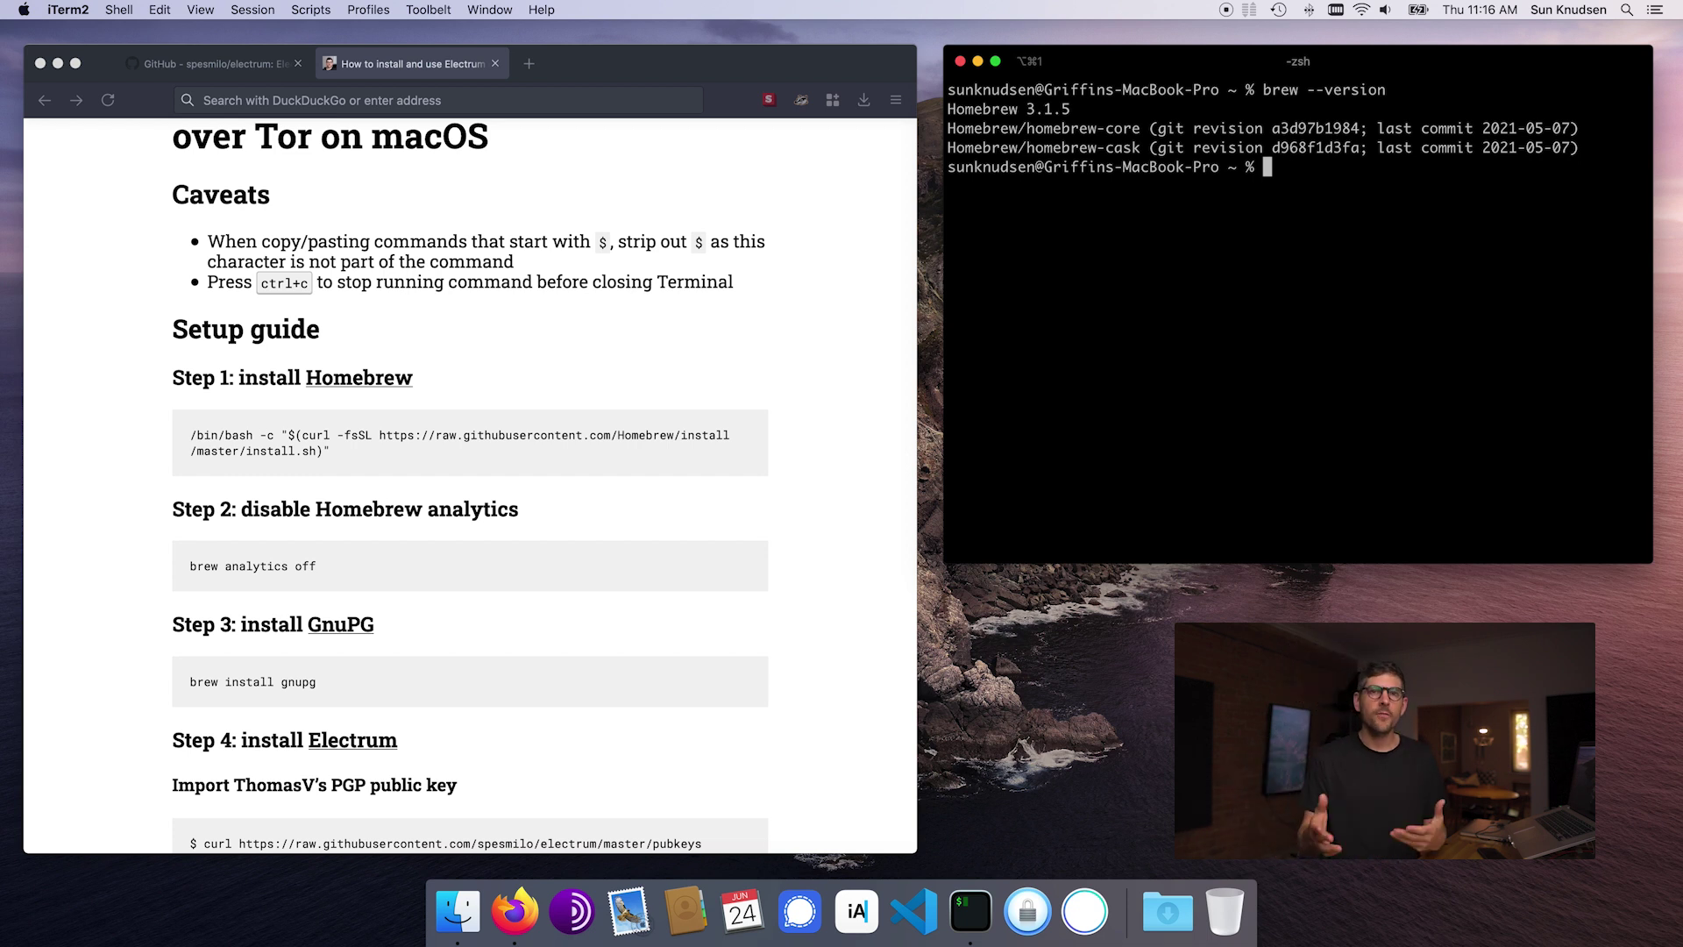
Paste the guide's Homebrew install command into iTerm2, then discard it with clear
{"action": "left_click", "coordinate": [320, 455]}
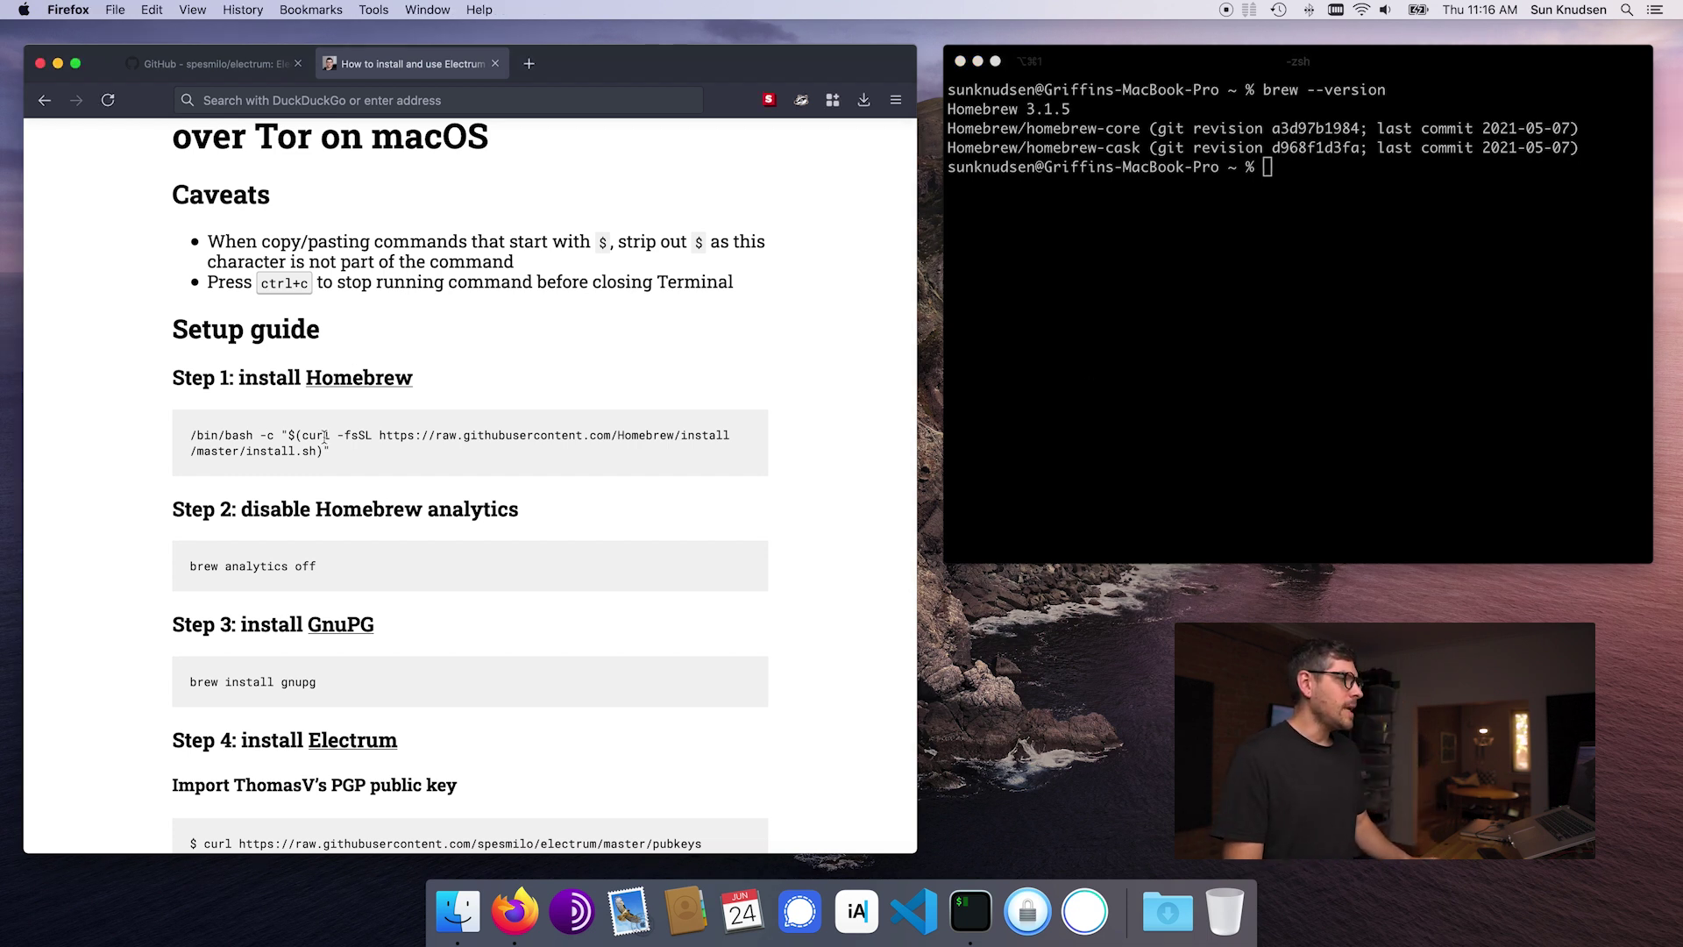
{"action": "triple_click", "coordinate": [325, 436]}
{"action": "key", "text": "super+c"}
{"action": "left_click", "coordinate": [1439, 231]}
{"action": "key", "text": "super+v"}
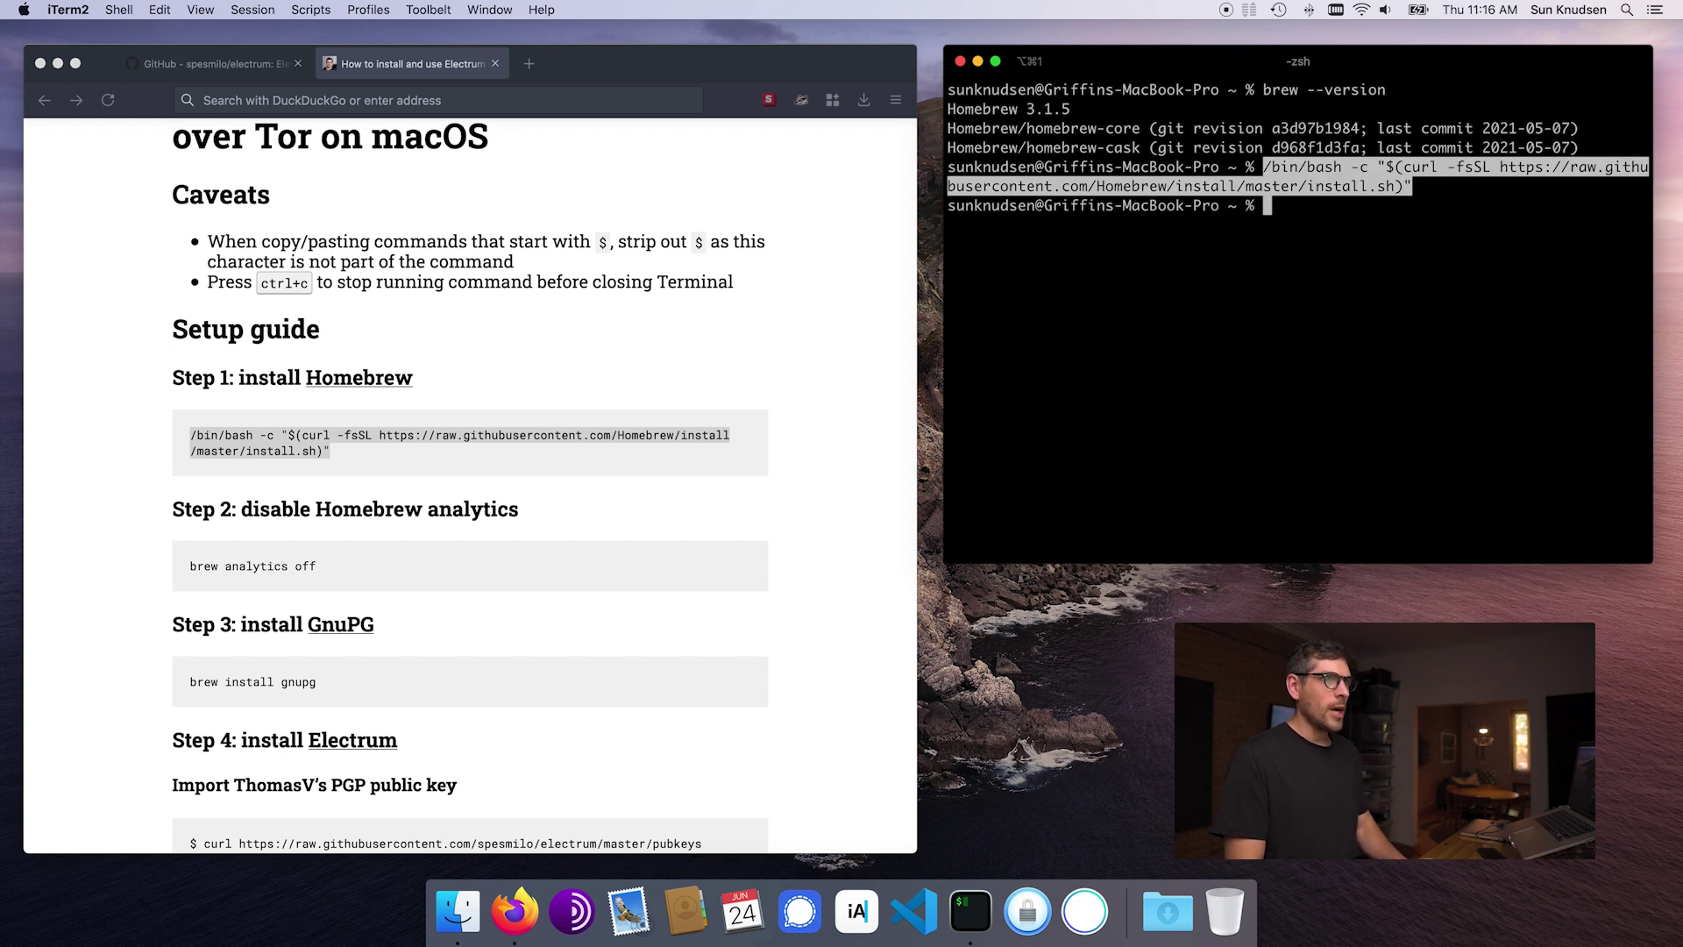
{"action": "type", "text": "ear"}
{"action": "key", "text": "Return"}
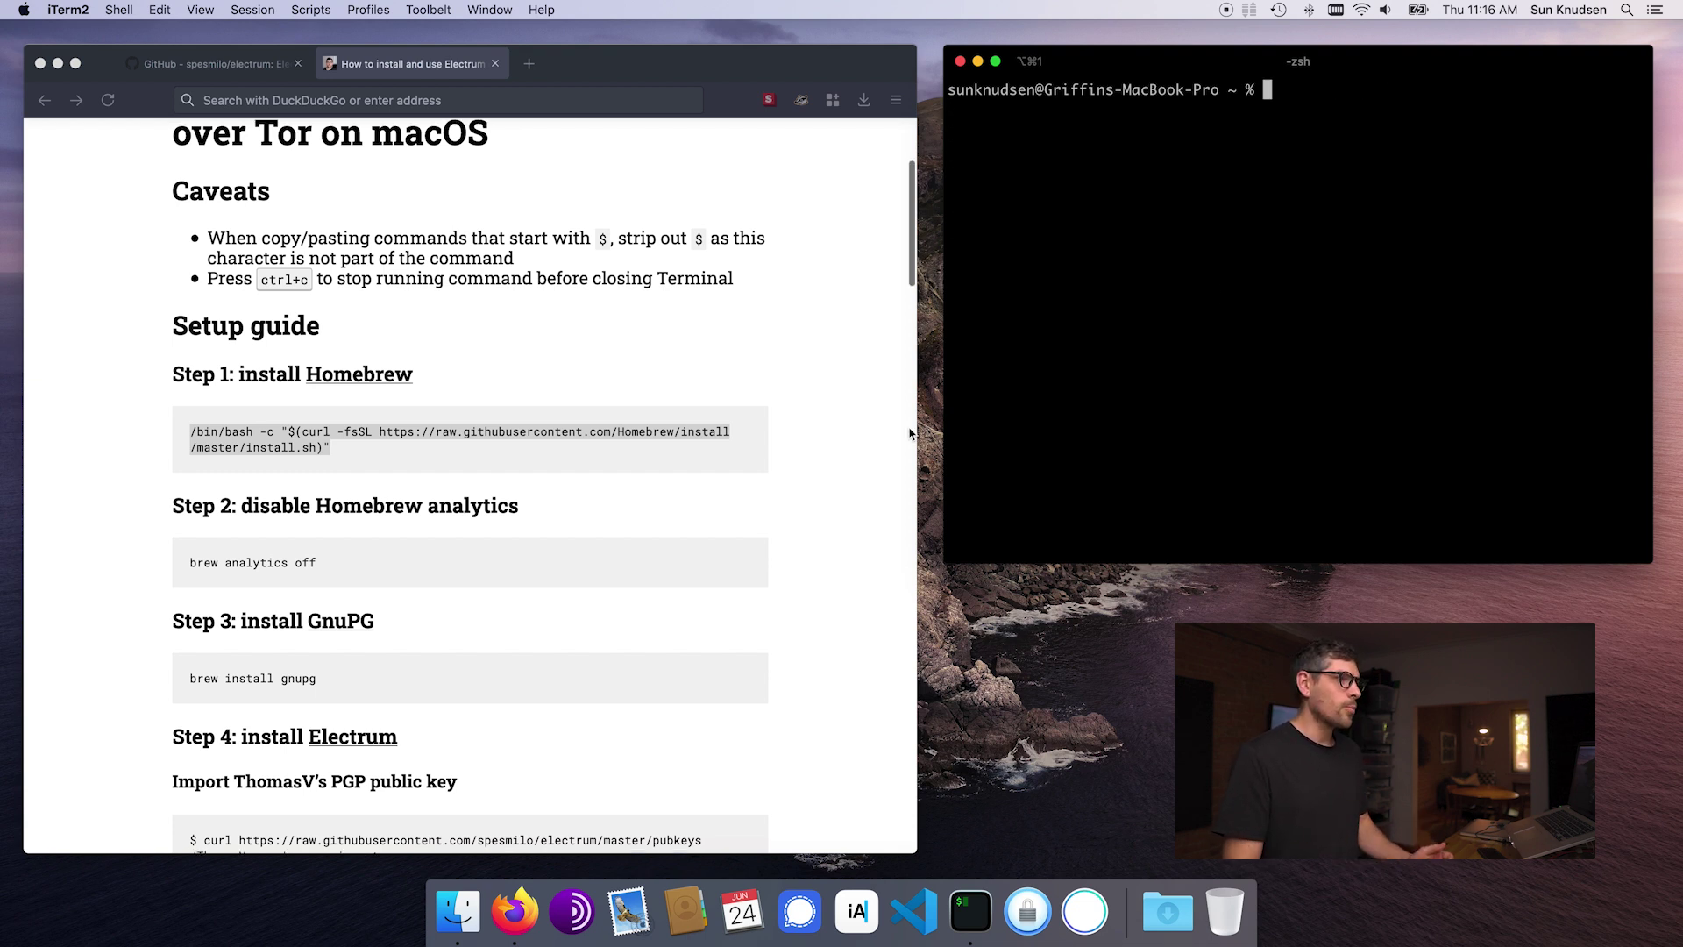
{"action": "scroll", "coordinate": [448, 477], "scroll_direction": "down", "scroll_amount": 3}
Select the brew analytics off command in the browser guide
{"action": "key", "text": "super+Tab"}
{"action": "scroll", "coordinate": [280, 460], "scroll_direction": "down", "scroll_amount": 2}
{"action": "double_click", "coordinate": [236, 429]}
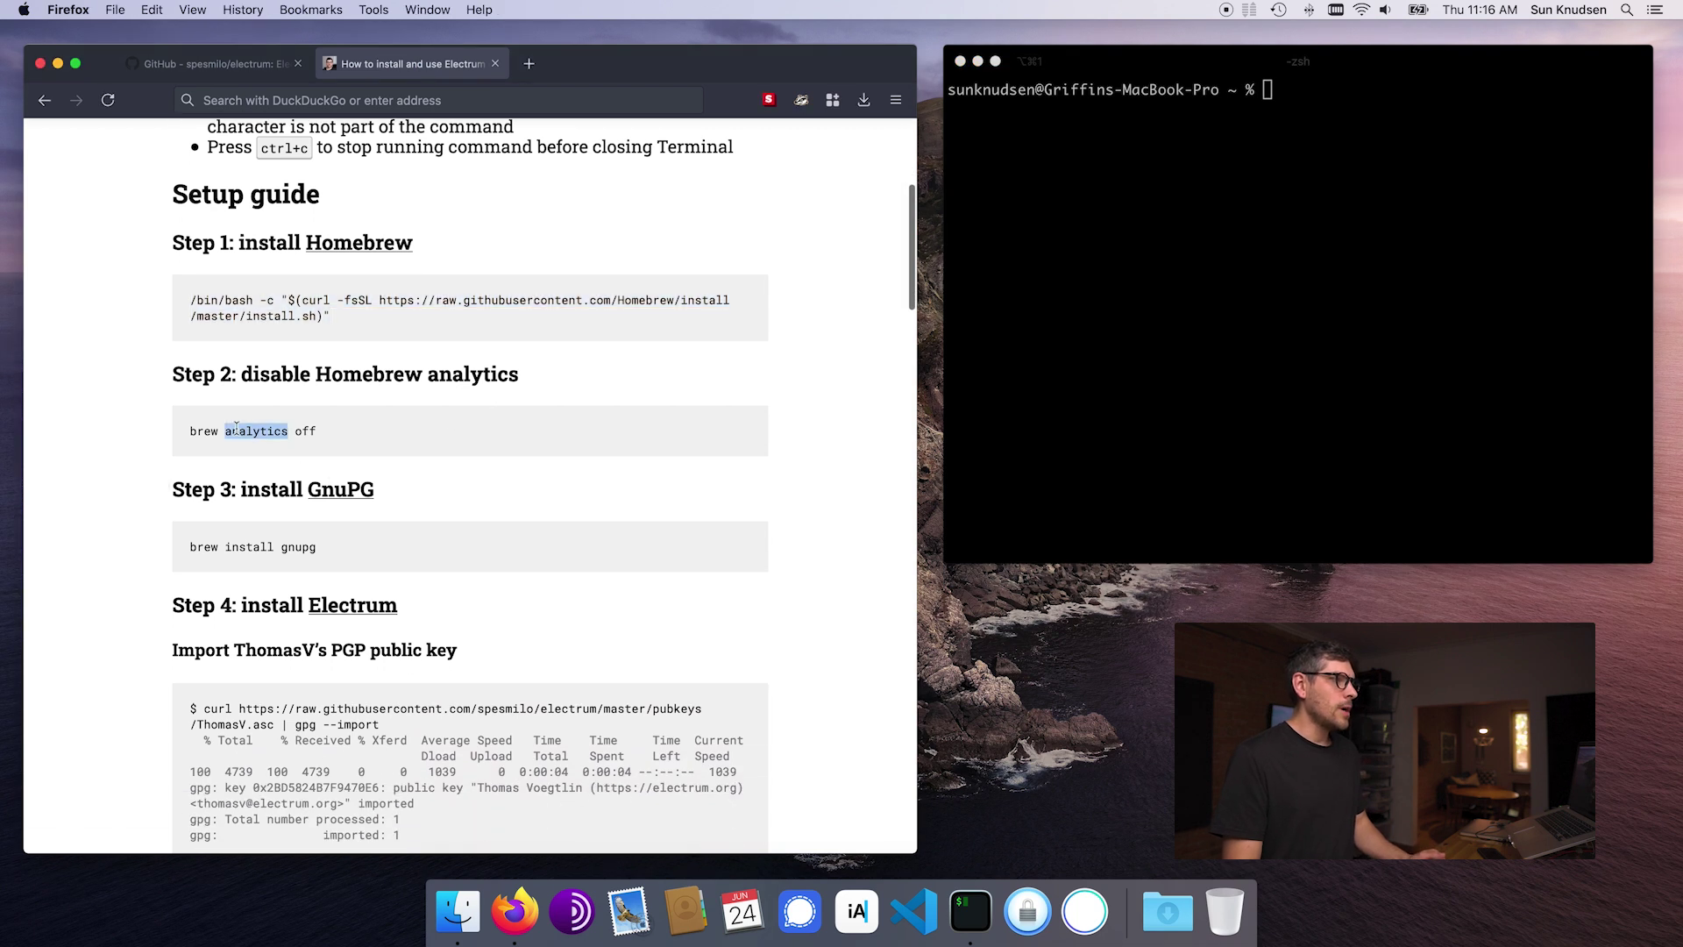
{"action": "scroll", "coordinate": [362, 451], "scroll_direction": "down", "scroll_amount": 3}
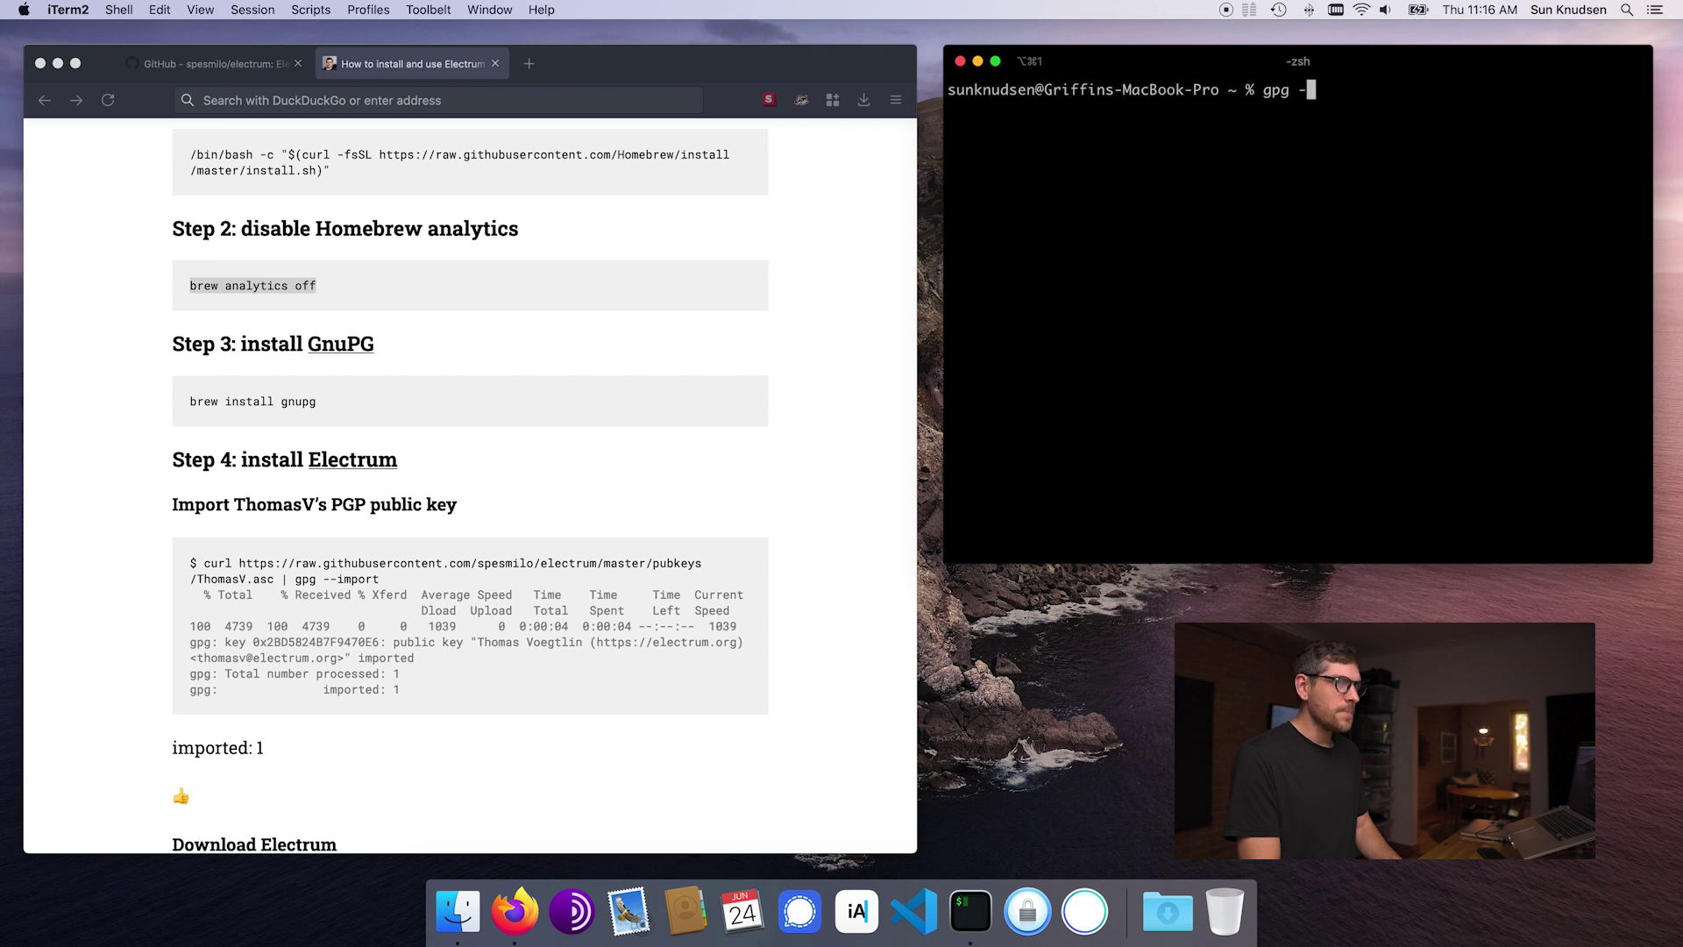
Run gpg --version, confirming GnuPG 2.3.1 and its supported algorithms
{"action": "key", "text": "Return"}
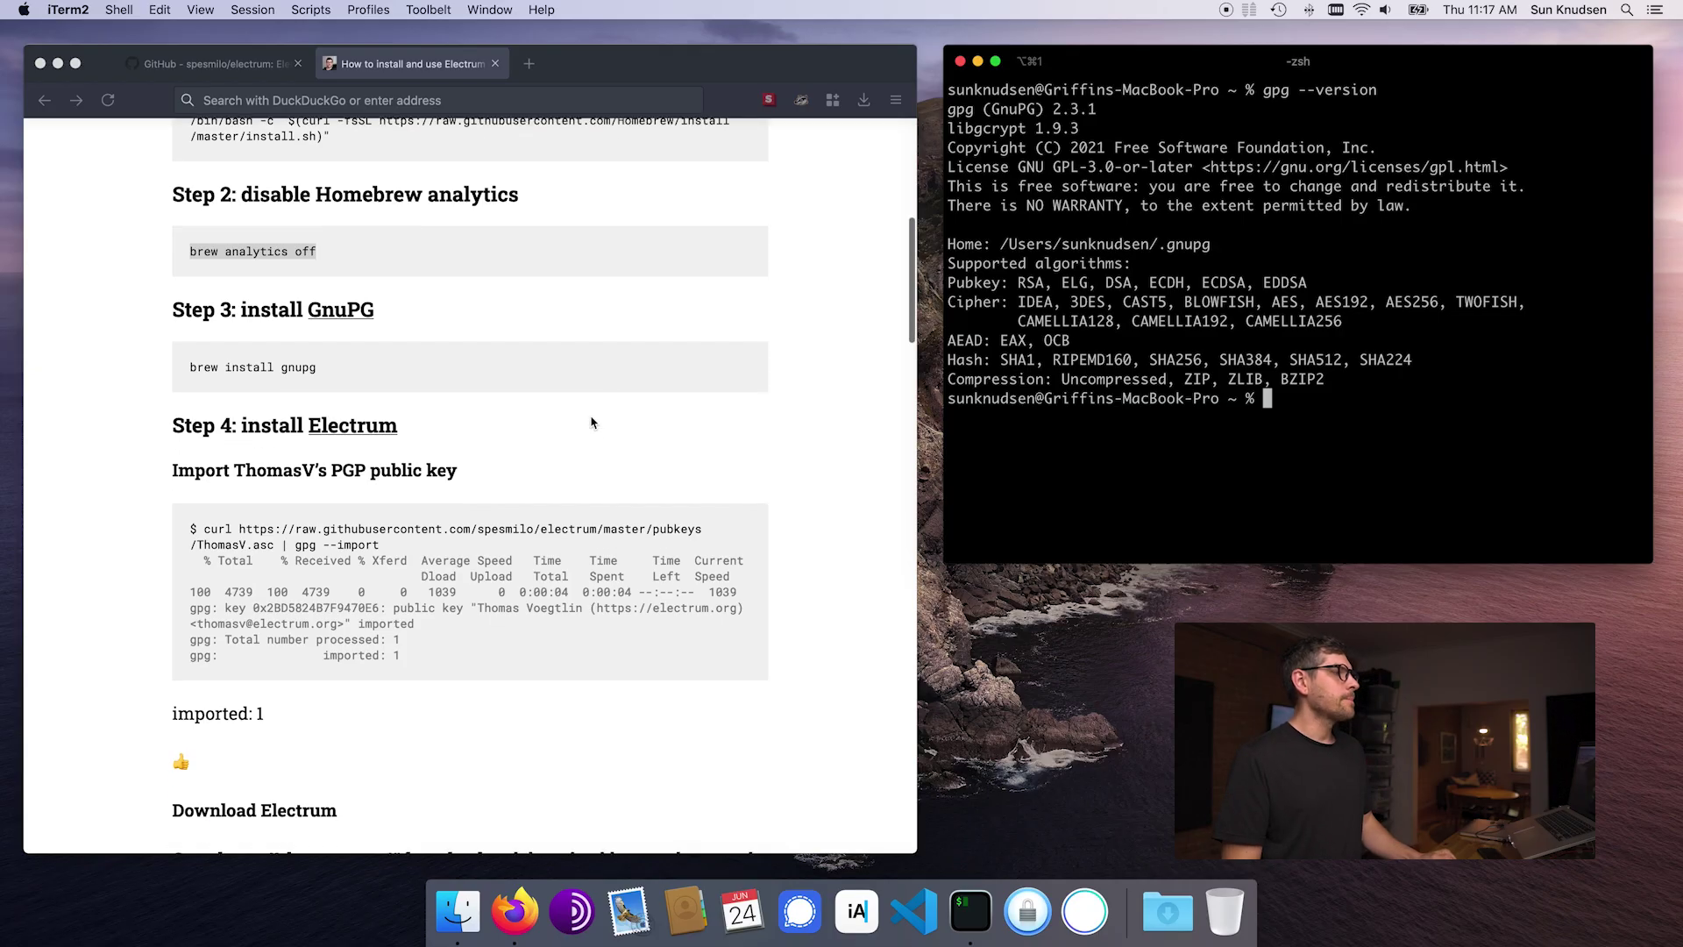
{"action": "scroll", "coordinate": [591, 422], "scroll_direction": "down", "scroll_amount": 3}
Copy the guide's curl … | gpg --import command and run it in iTerm2
{"action": "left_click", "coordinate": [245, 368]}
{"action": "left_click_drag", "start_coordinate": [204, 395], "coordinate": [424, 414]}
{"action": "key", "text": "super+c"}
{"action": "left_click", "coordinate": [1159, 349]}
{"action": "key", "text": "super+v"}
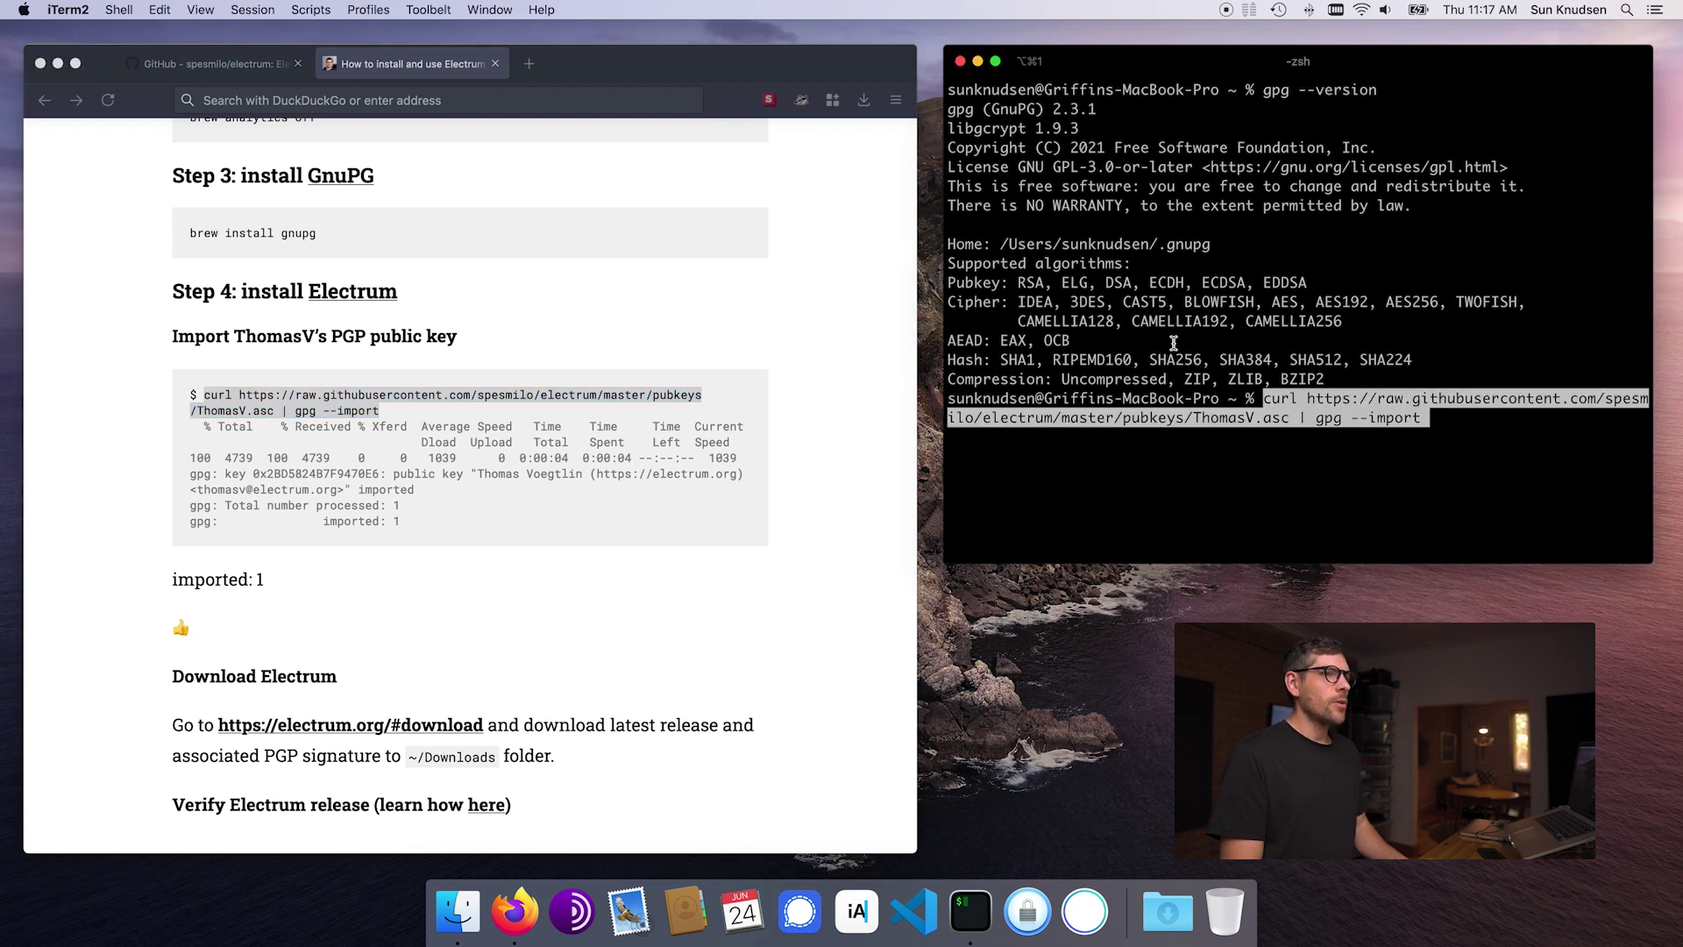
{"action": "key", "text": "Return"}
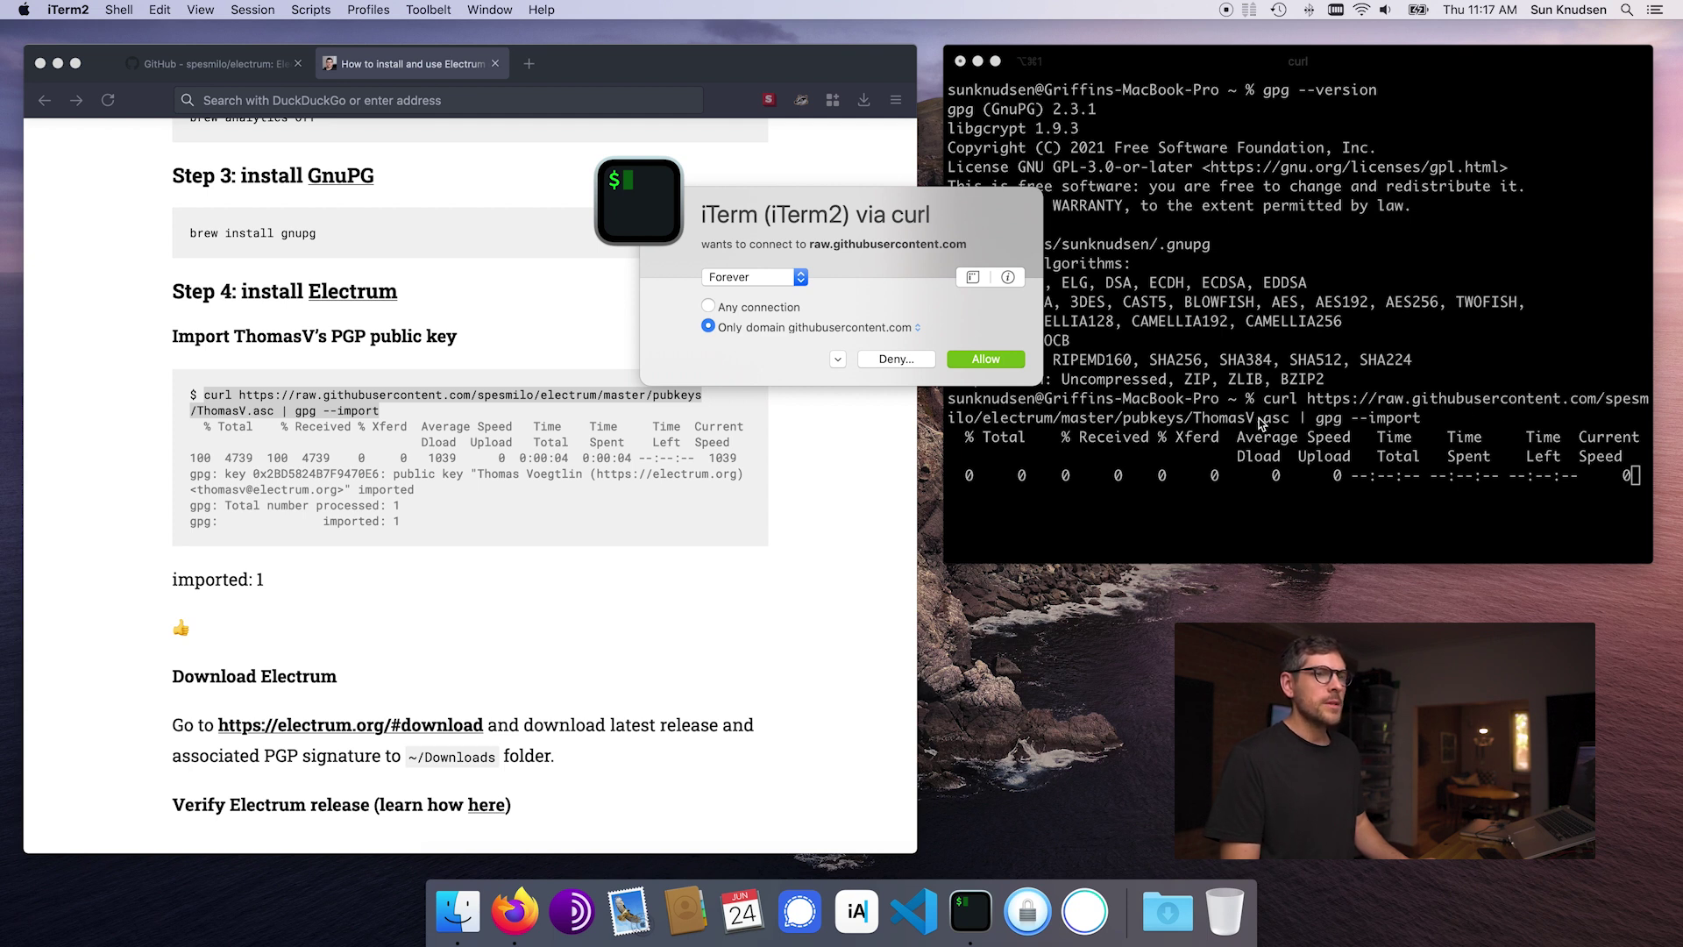
Allow curl to reach raw.githubusercontent.com in Little Snitch and confirm 'imported: 1'
{"action": "left_click", "coordinate": [748, 277]}
{"action": "left_click", "coordinate": [761, 361]}
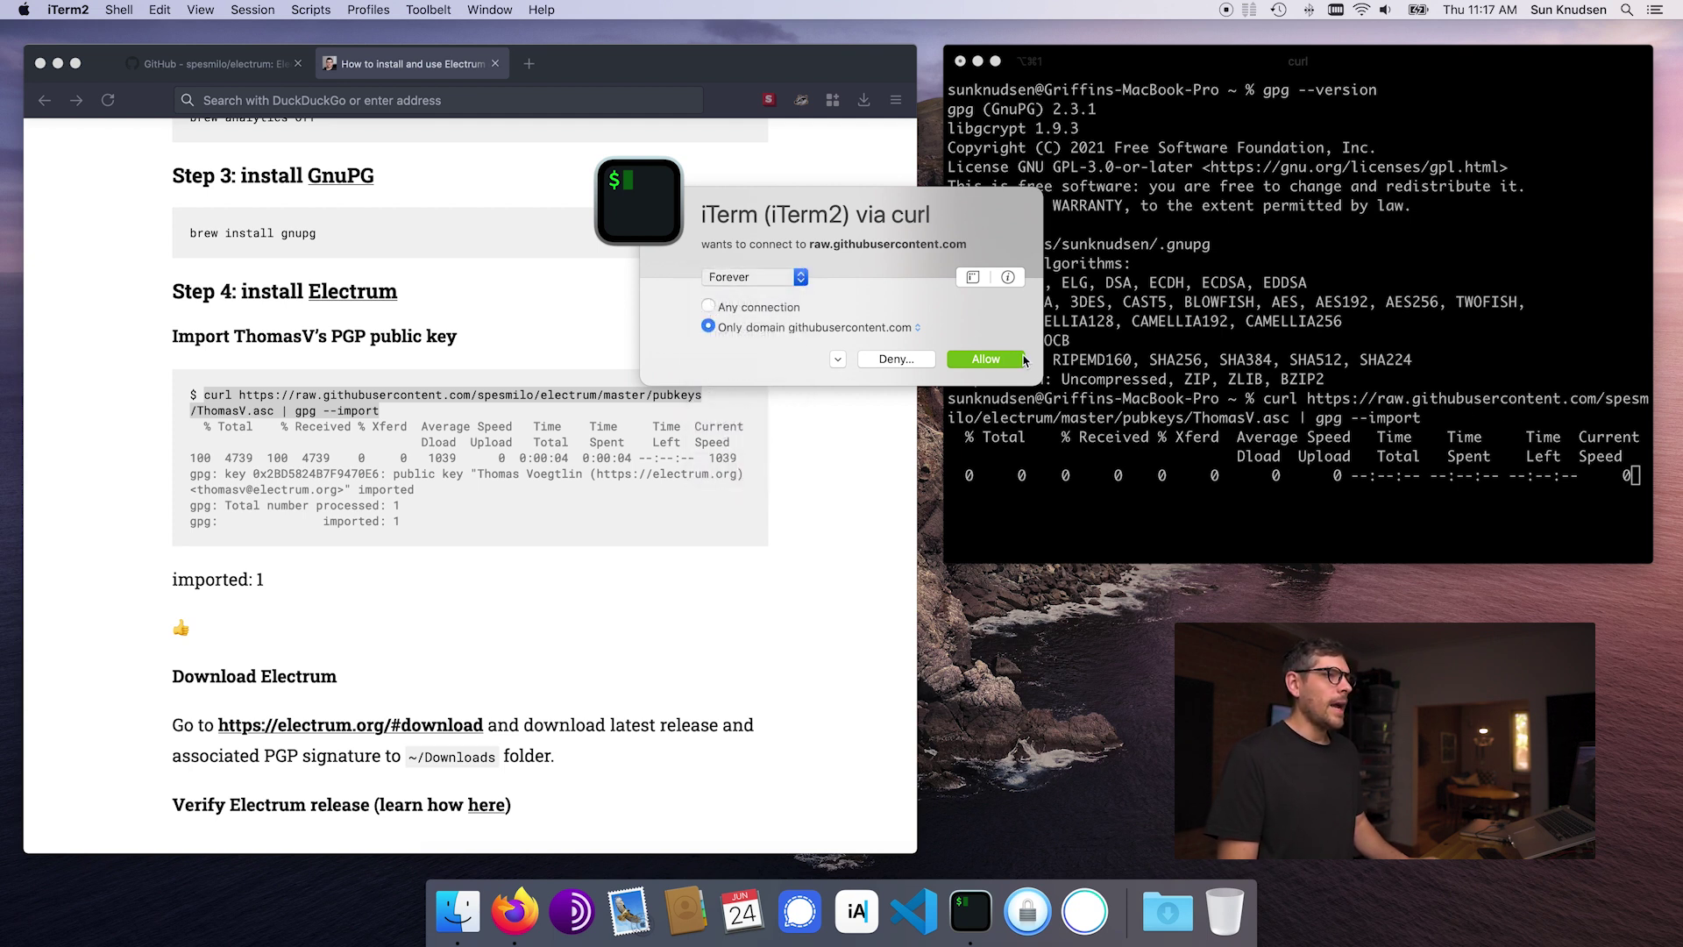
{"action": "left_click", "coordinate": [985, 359]}
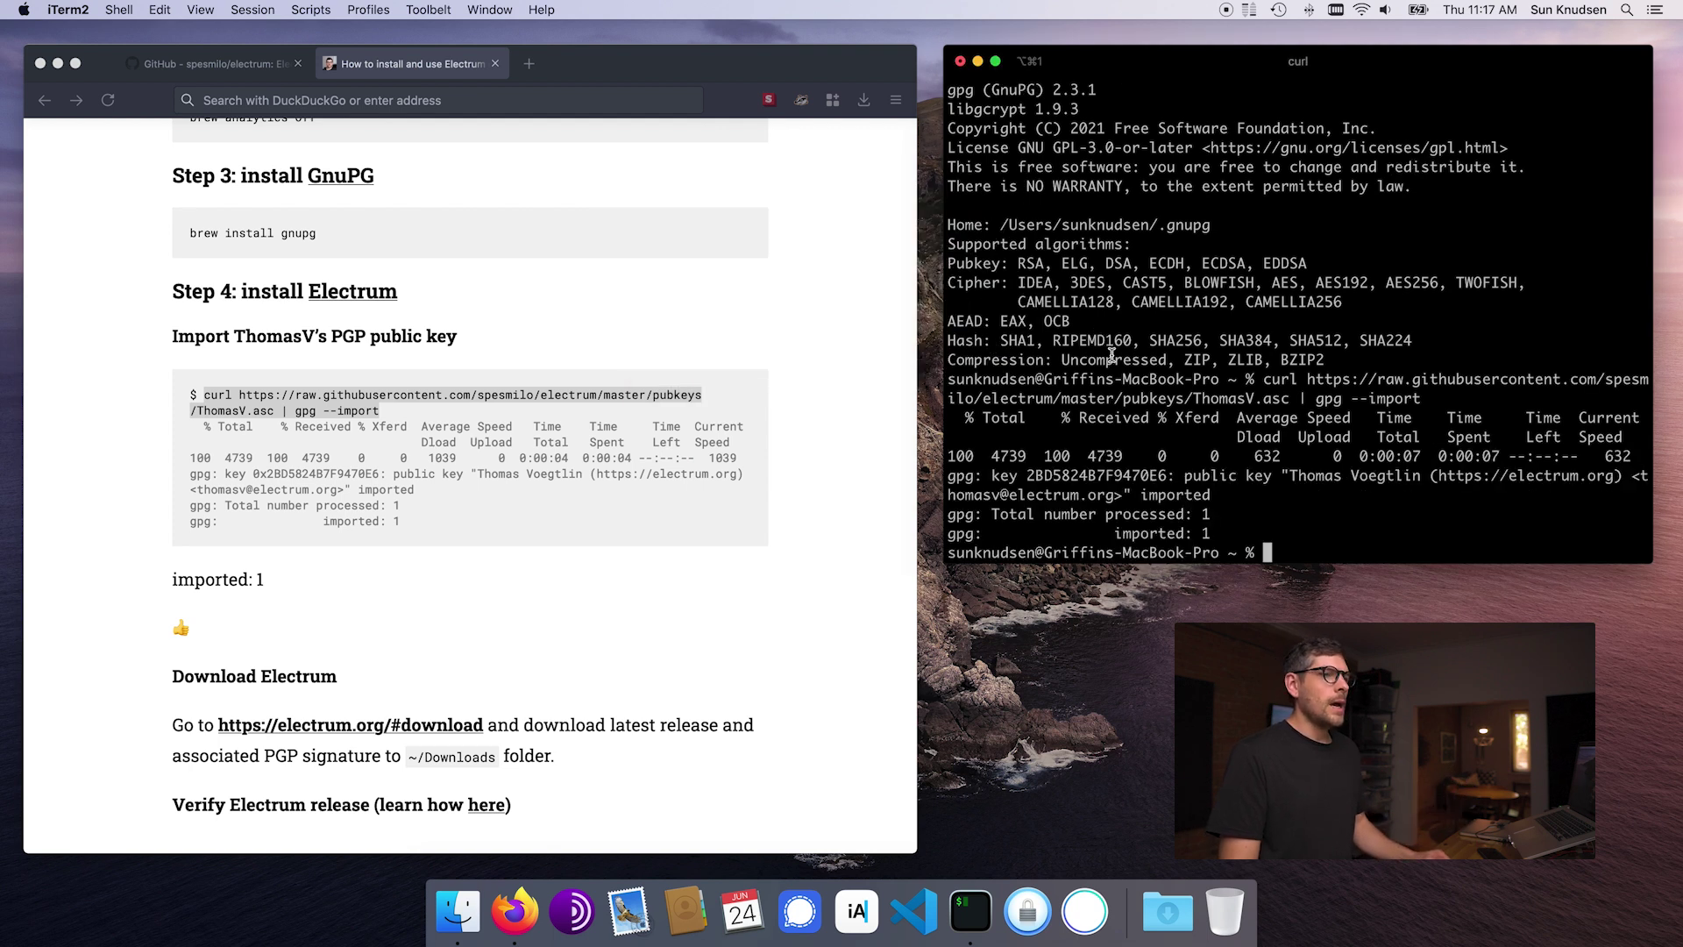
{"action": "left_click_drag", "start_coordinate": [1113, 533], "coordinate": [1205, 529]}
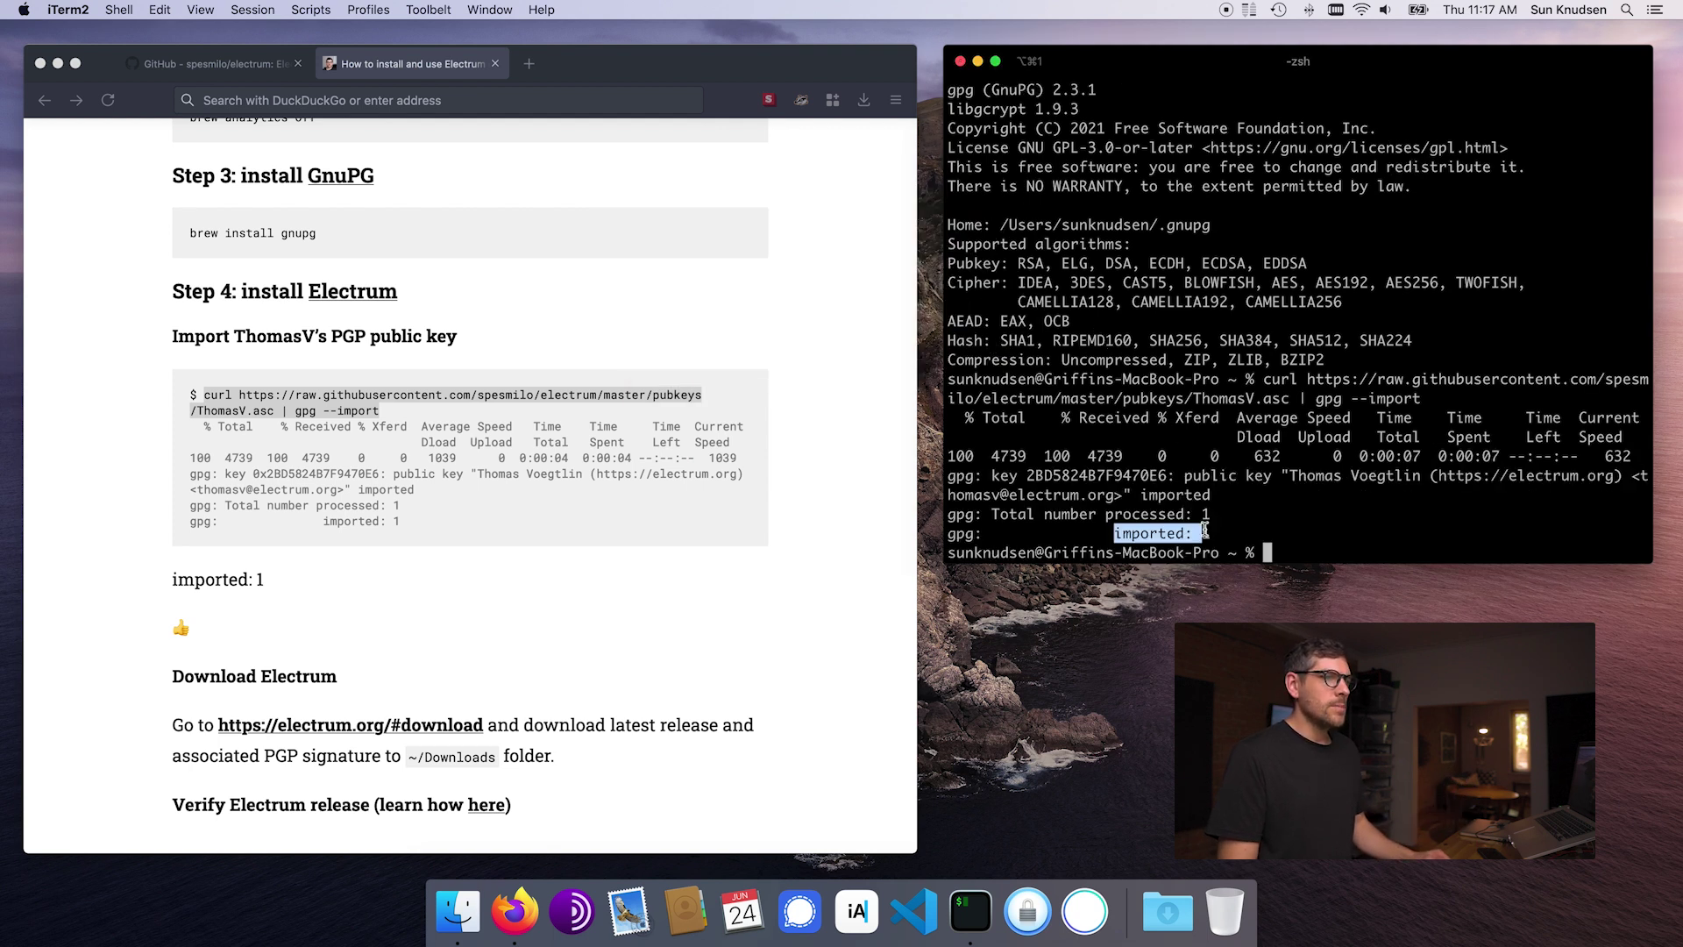
{"action": "left_click", "coordinate": [757, 513]}
{"action": "scroll", "coordinate": [582, 511], "scroll_direction": "down", "scroll_amount": 6}
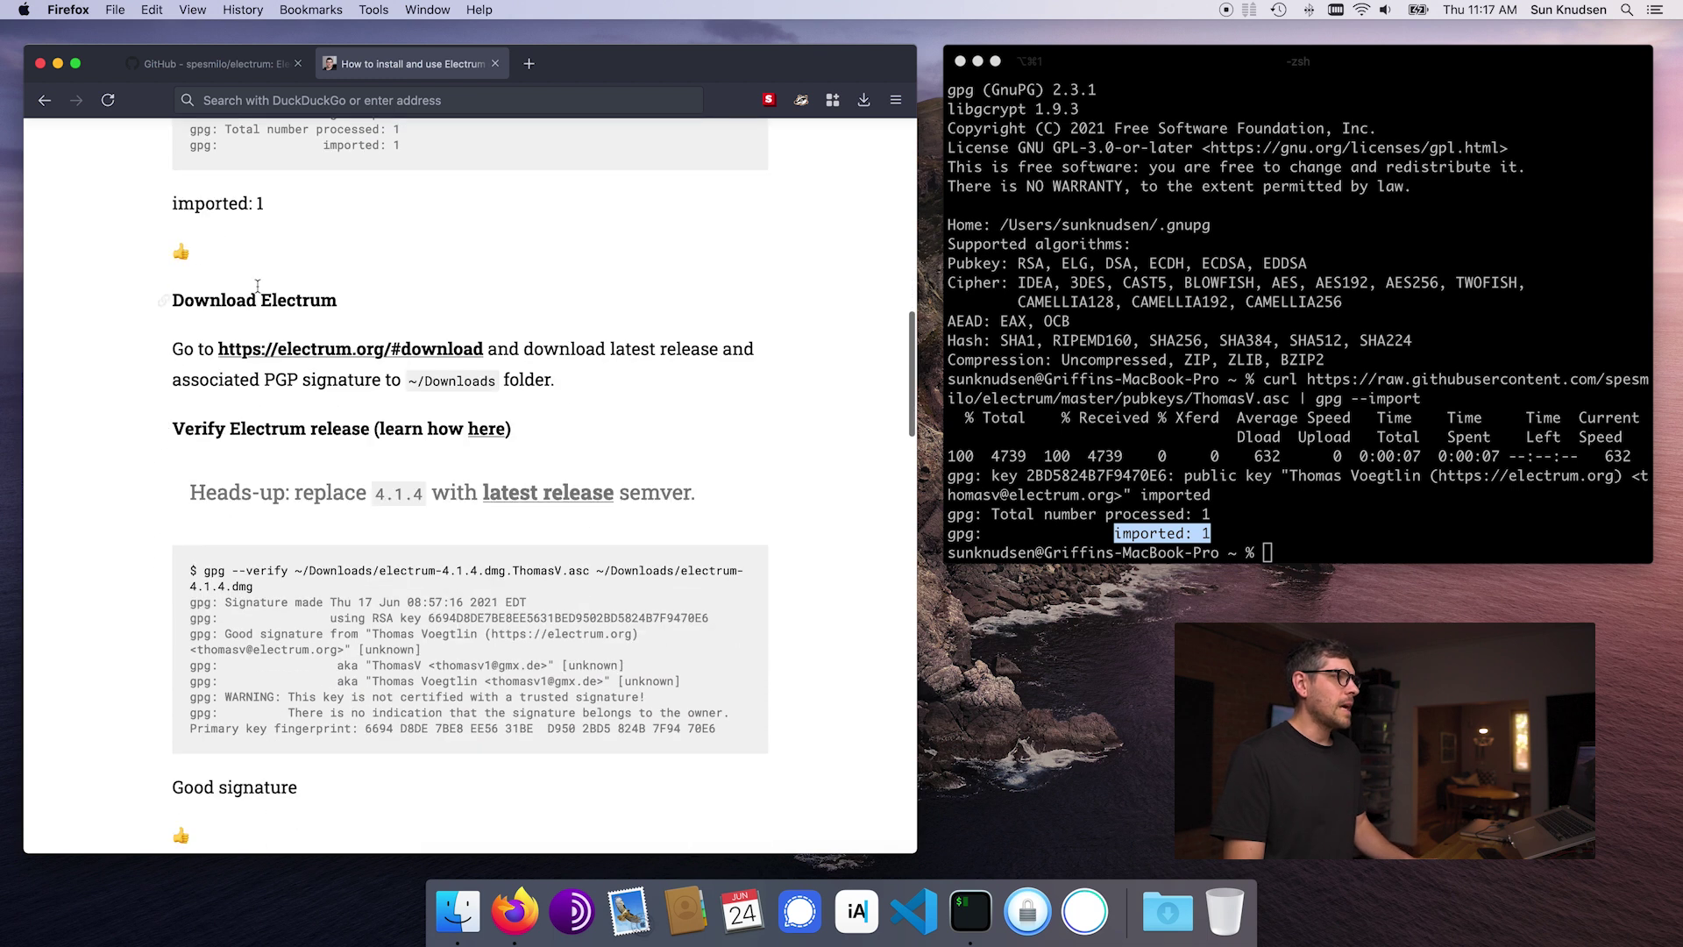
Download the Electrum 4.1.4 executable for OS X from electrum.org
{"action": "left_click", "coordinate": [416, 349]}
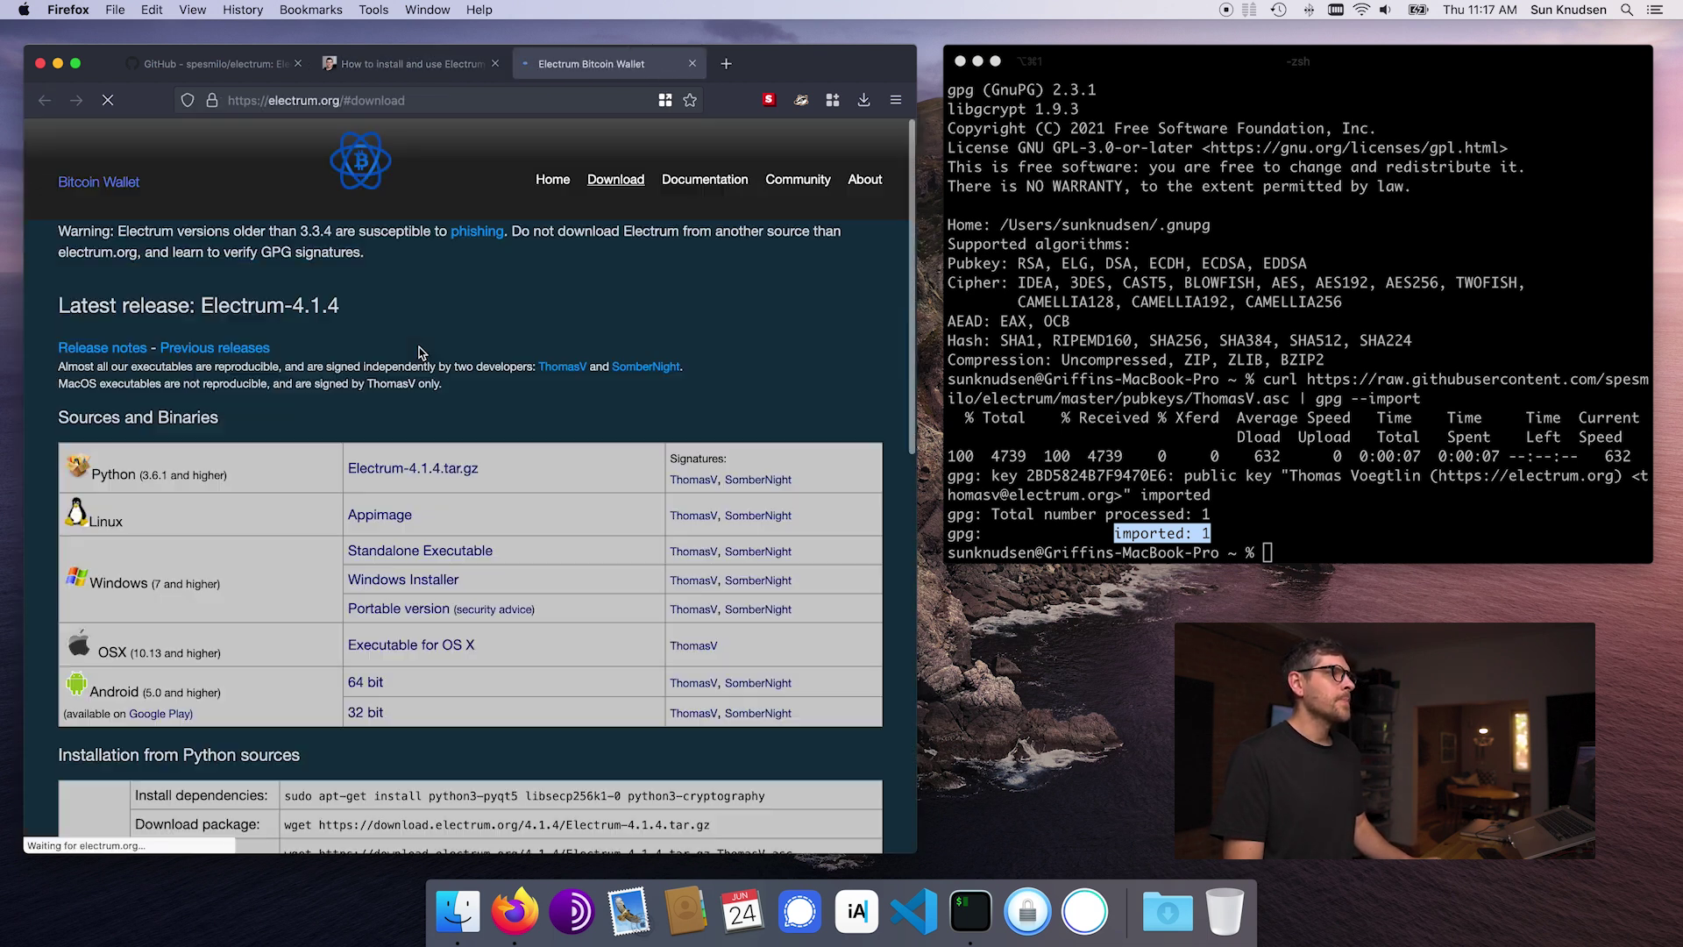
{"action": "left_click_drag", "start_coordinate": [295, 304], "coordinate": [386, 311]}
{"action": "left_click", "coordinate": [387, 310]}
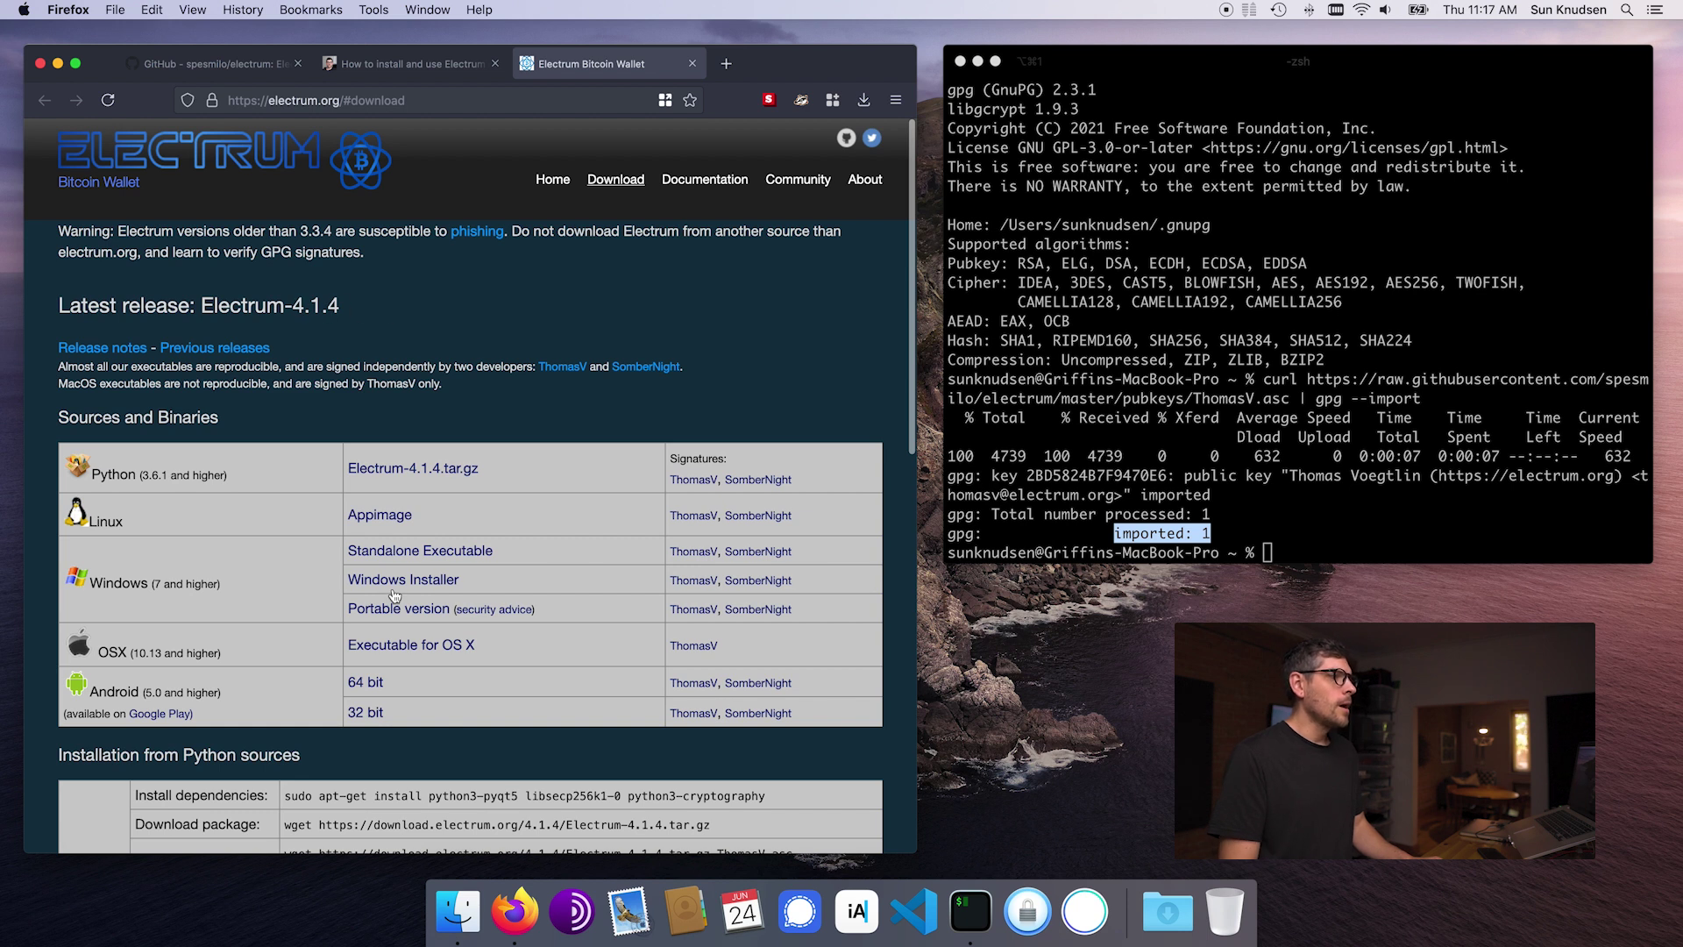
{"action": "left_click", "coordinate": [411, 646]}
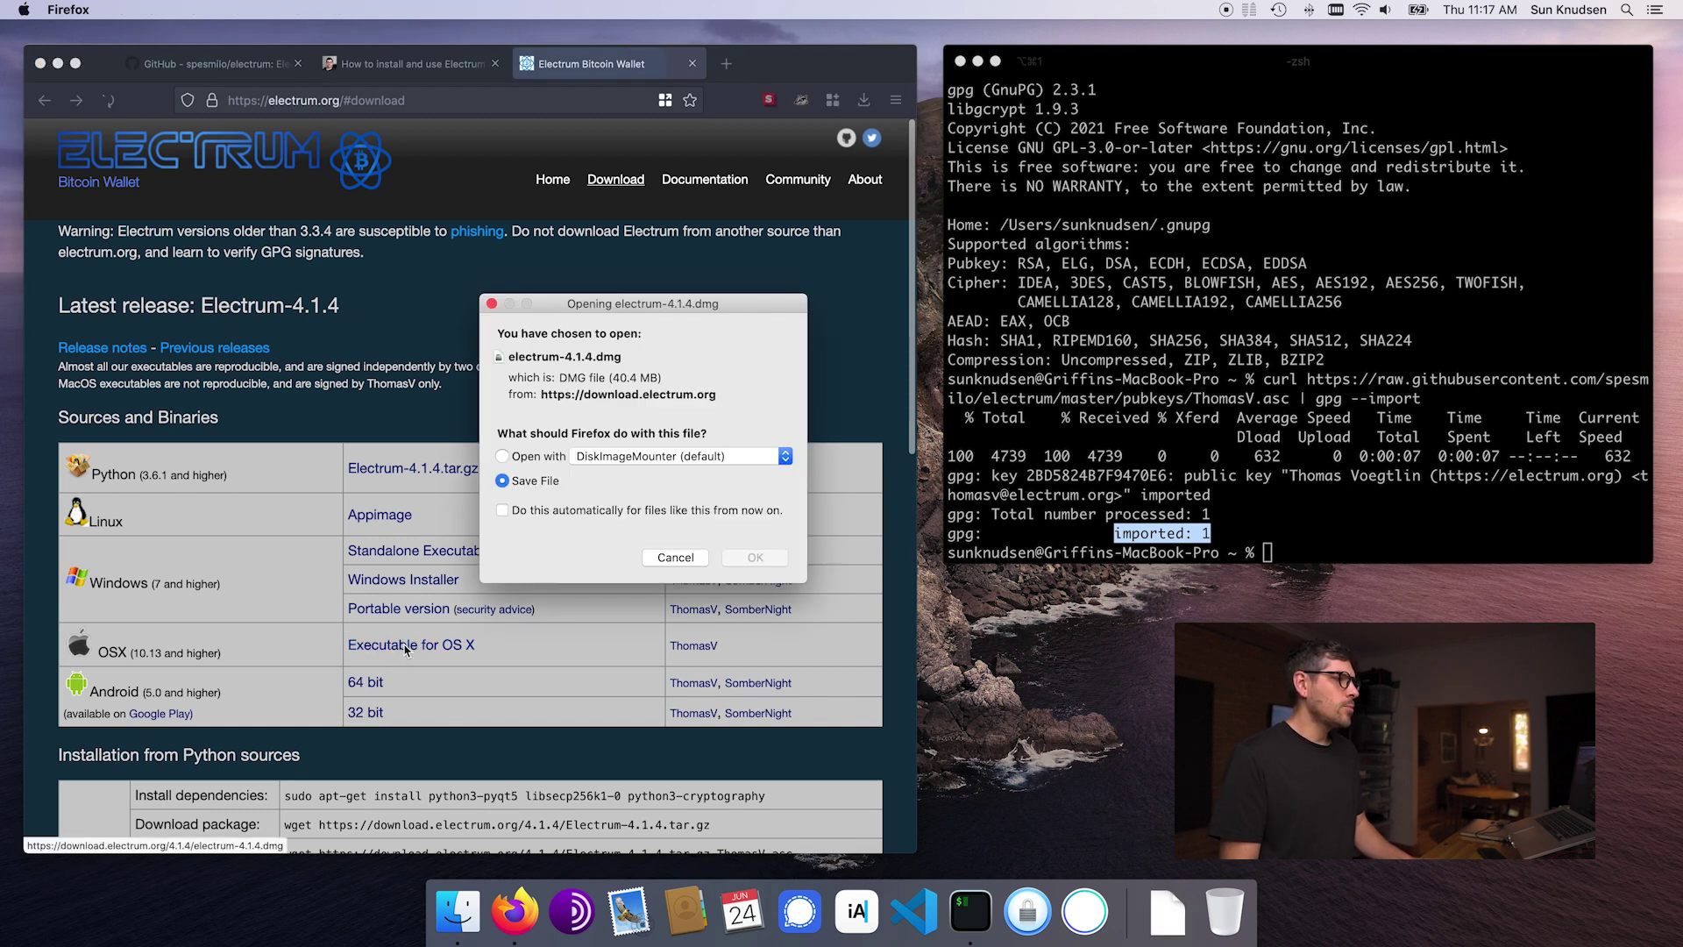
{"action": "left_click", "coordinate": [756, 562]}
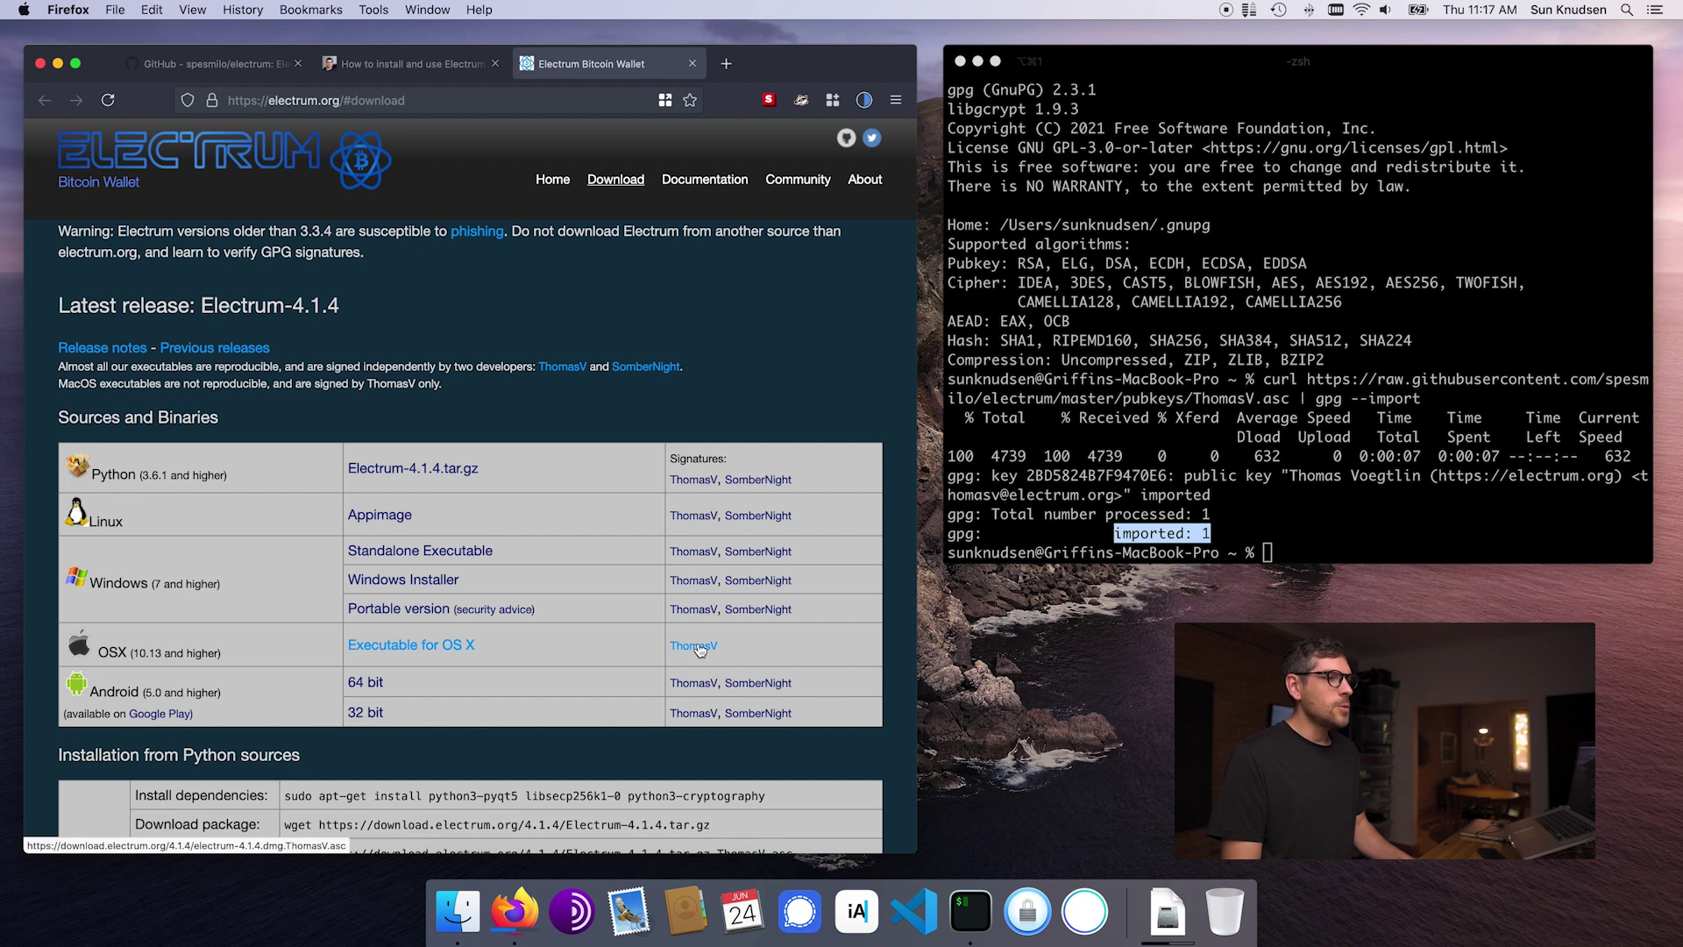
Save electrum-4.1.4.dmg.ThomasV.asc into Downloads and close the signature tab
{"action": "left_click", "coordinate": [697, 647]}
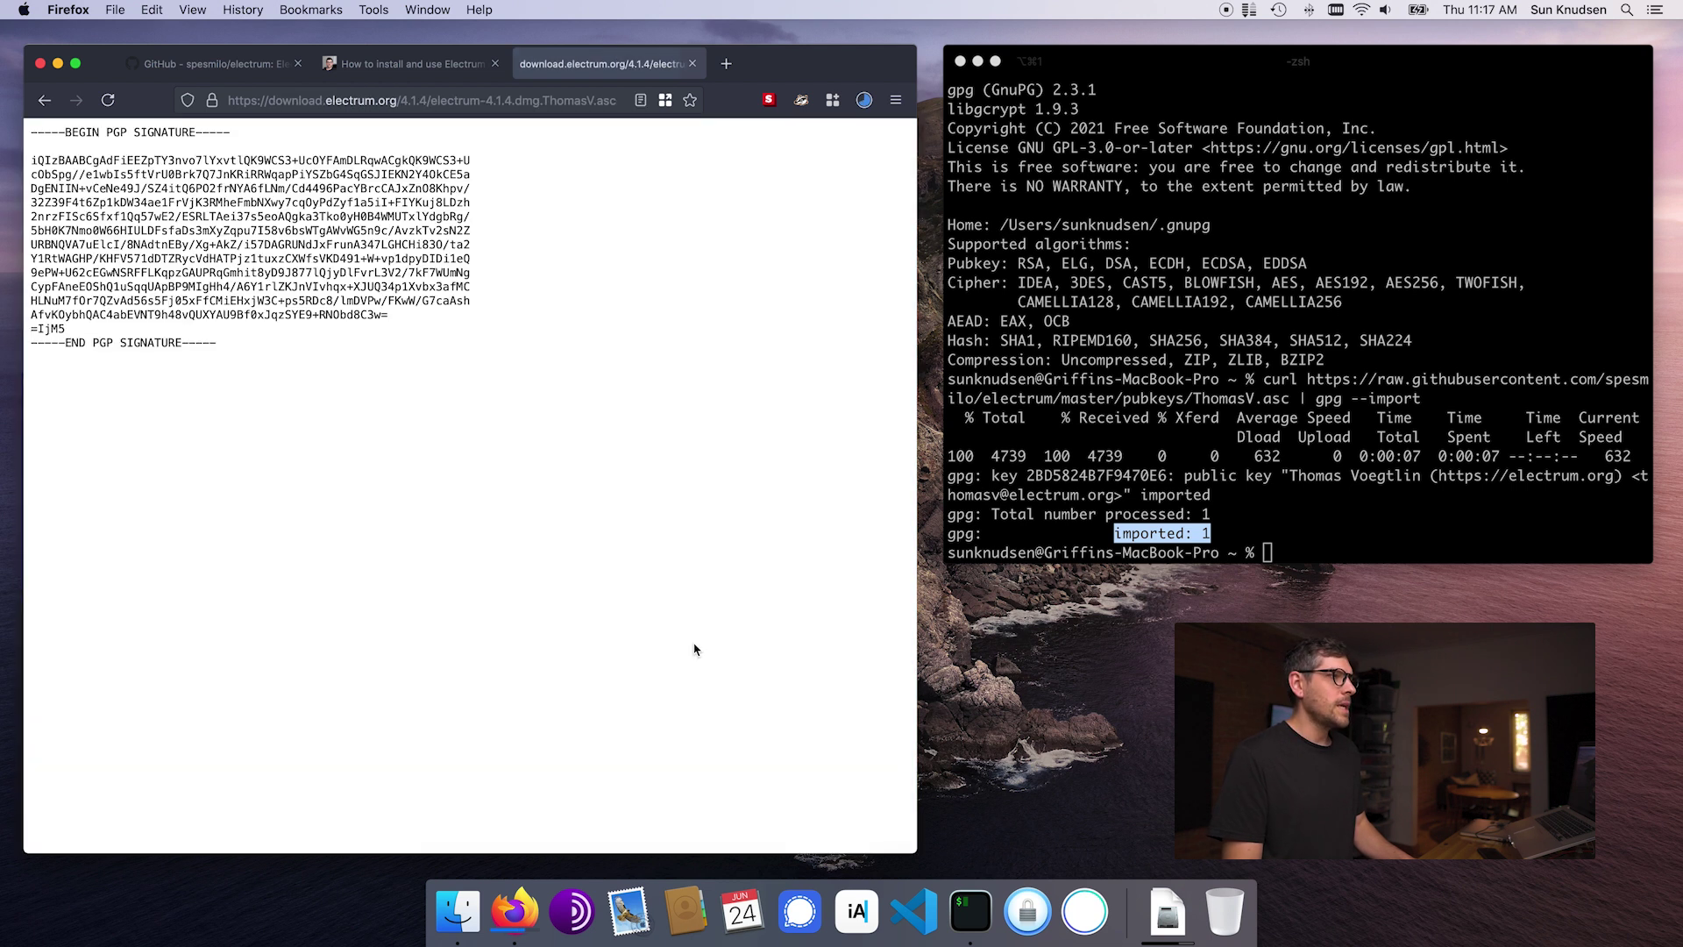
{"action": "key", "text": "super+s"}
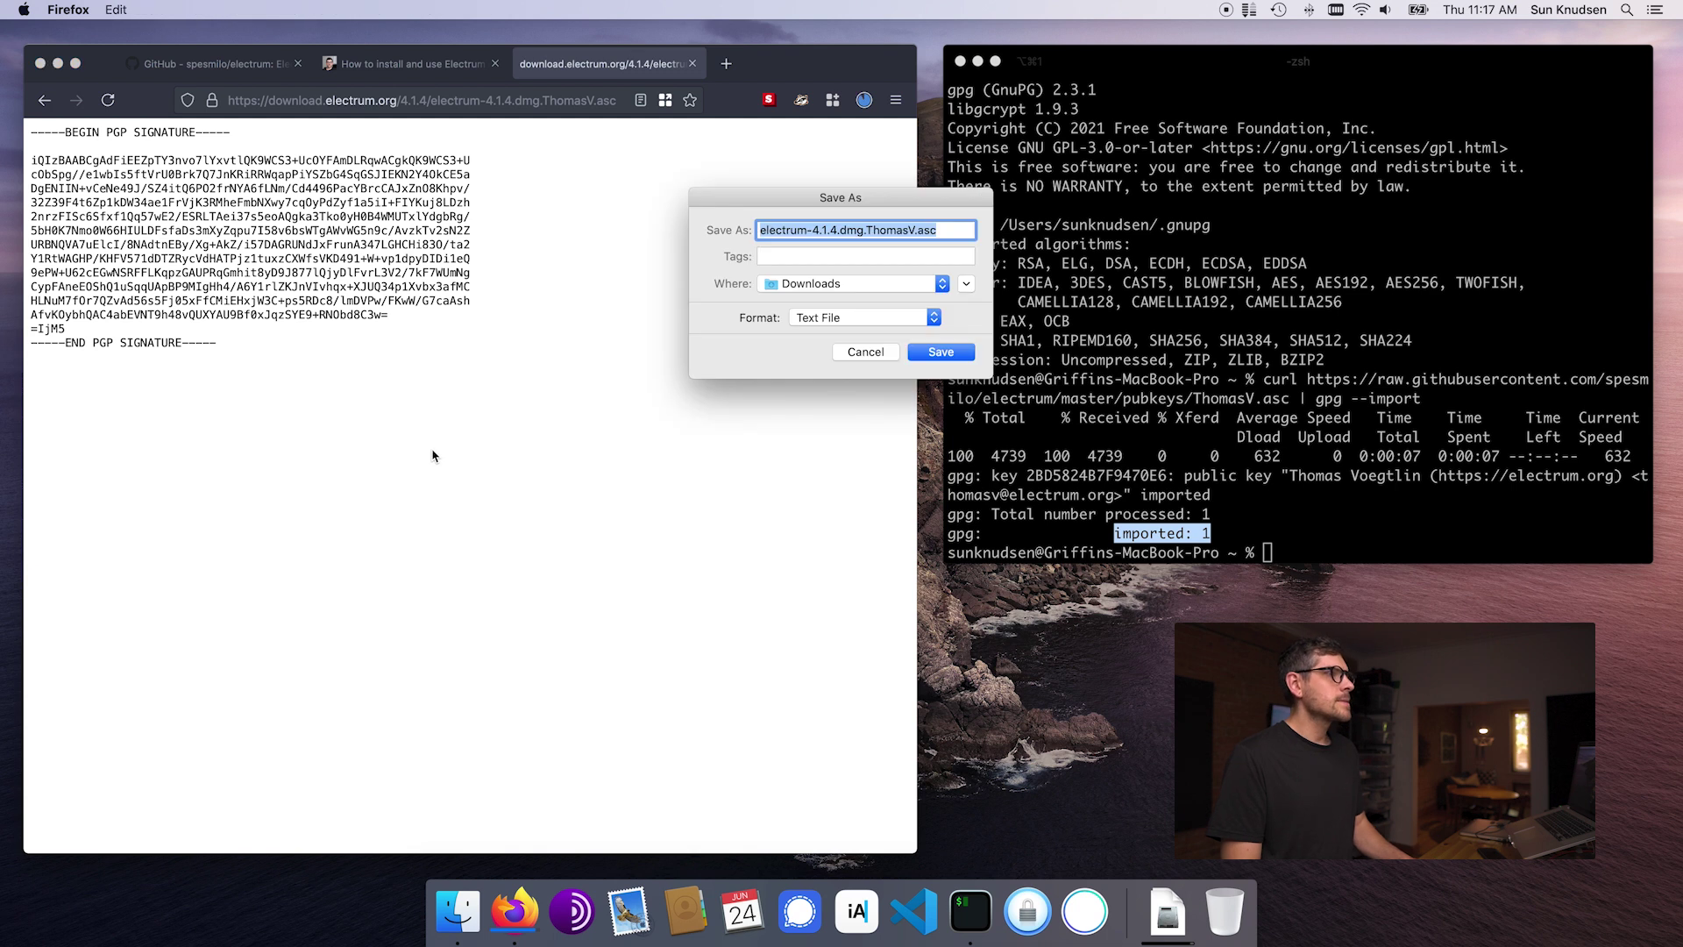
{"action": "left_click", "coordinate": [943, 354]}
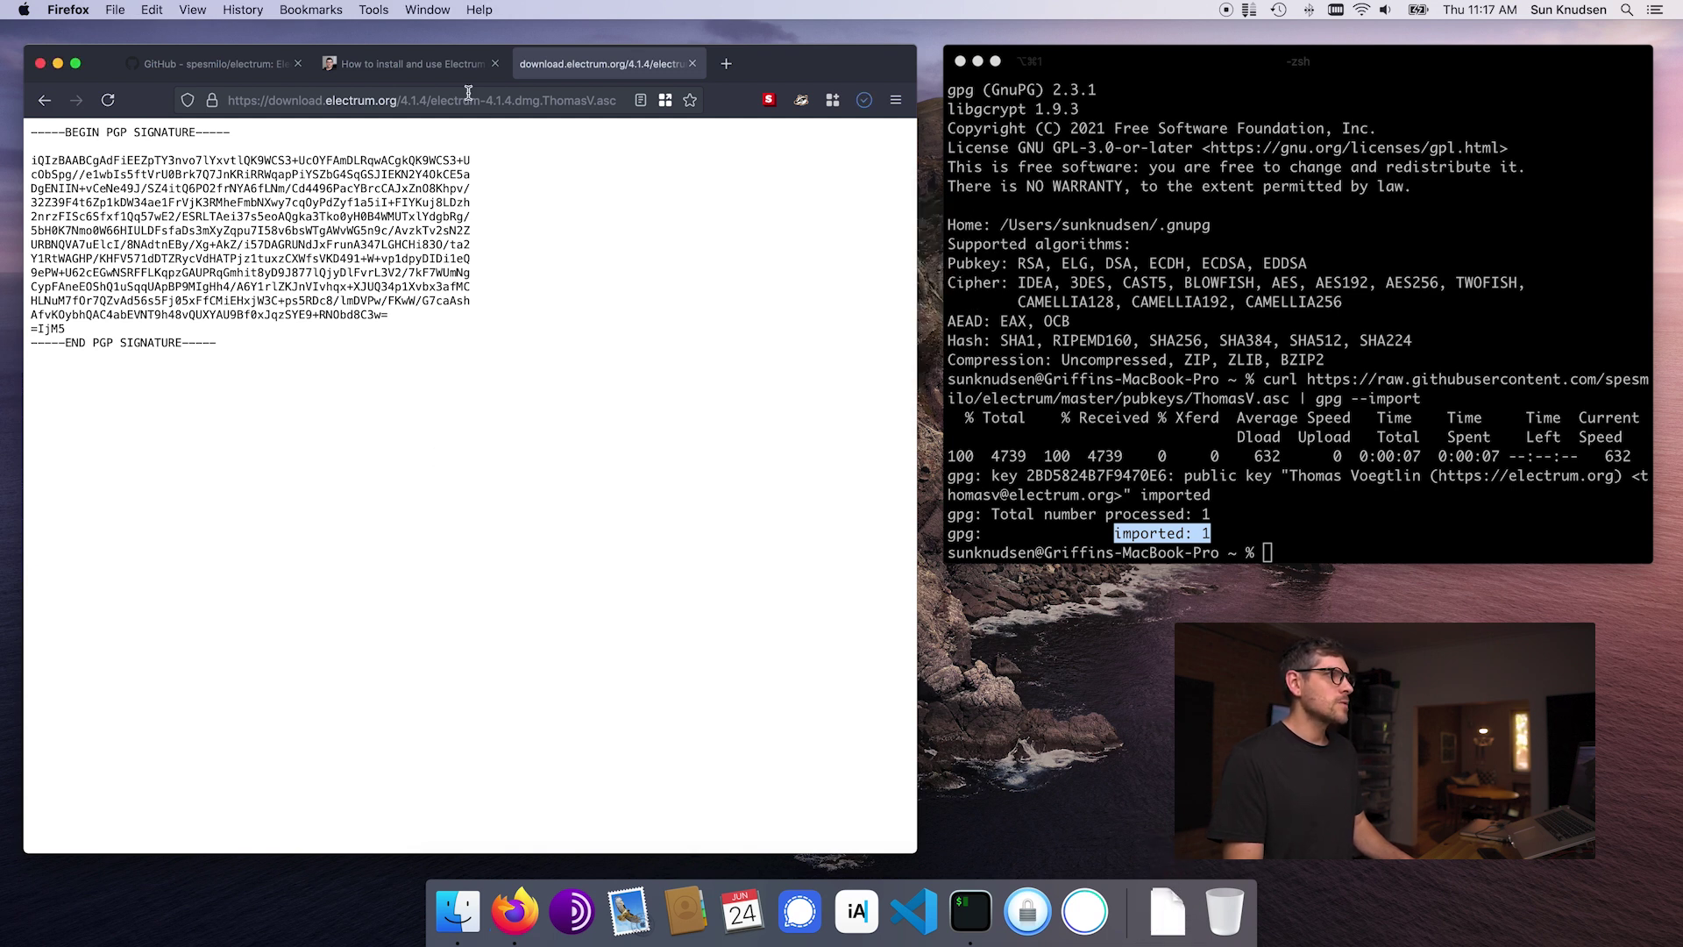
{"action": "left_click", "coordinate": [434, 66]}
{"action": "left_click", "coordinate": [692, 63]}
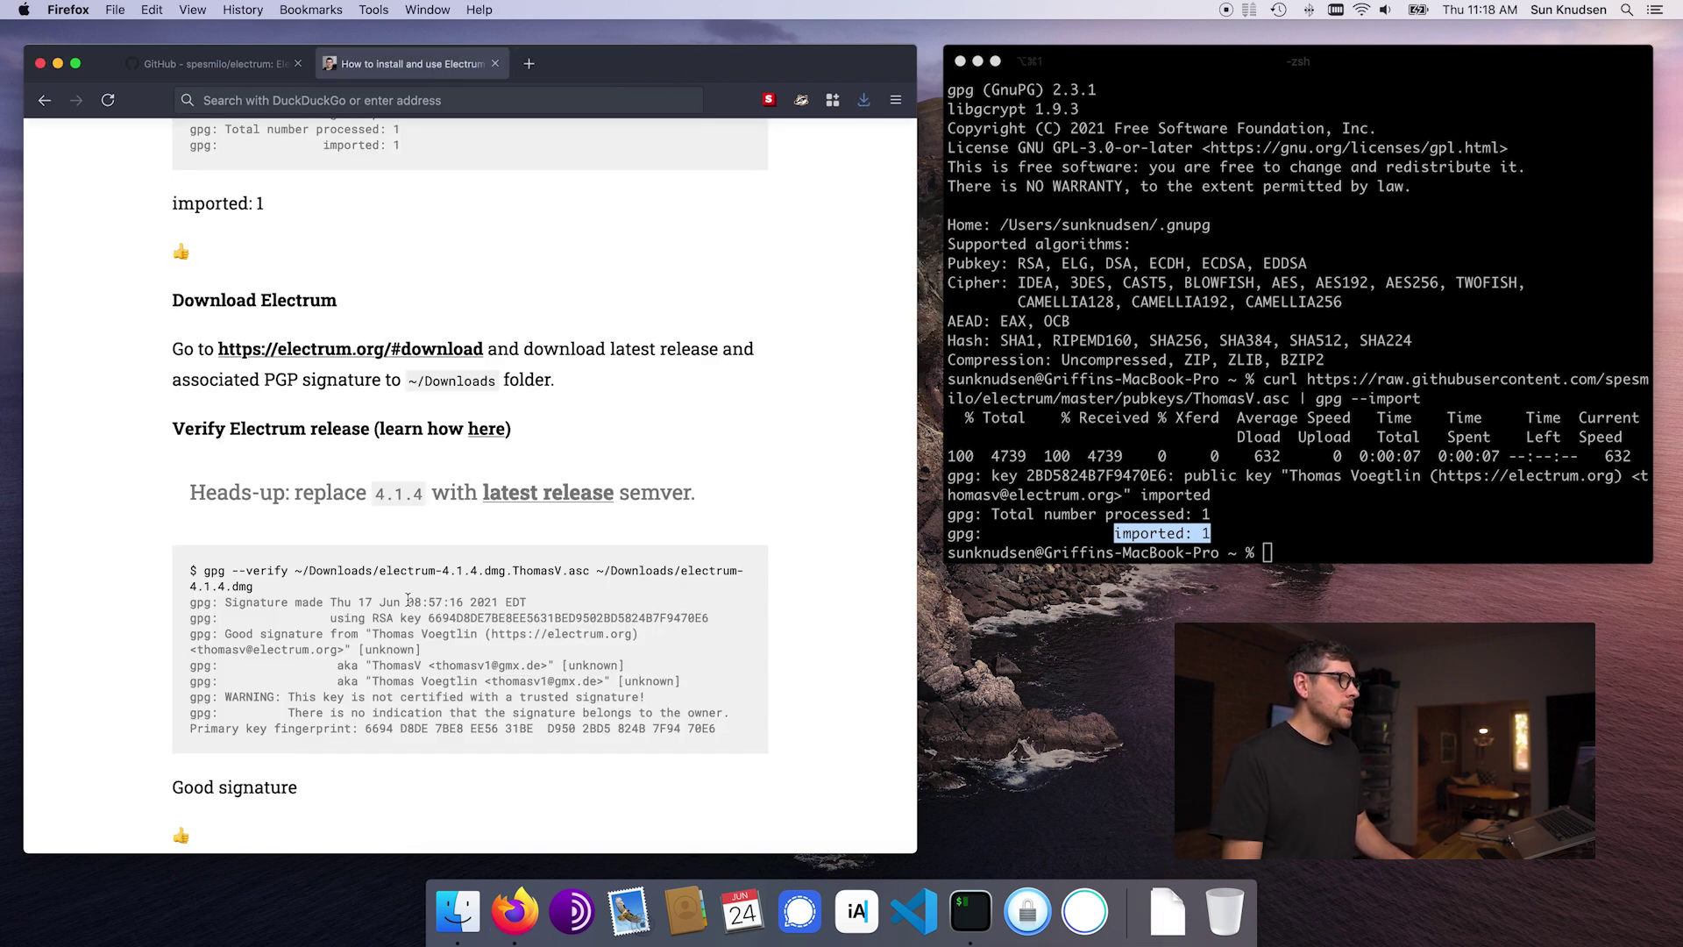
Clear the terminal and run gpg --verify on electrum-4.1.4.dmg and its ThomasV signature
{"action": "scroll", "coordinate": [410, 599], "scroll_direction": "down", "scroll_amount": 3}
{"action": "scroll", "coordinate": [410, 599], "scroll_direction": "down", "scroll_amount": 1}
{"action": "left_click_drag", "start_coordinate": [203, 366], "coordinate": [287, 390]}
{"action": "key", "text": "super+c"}
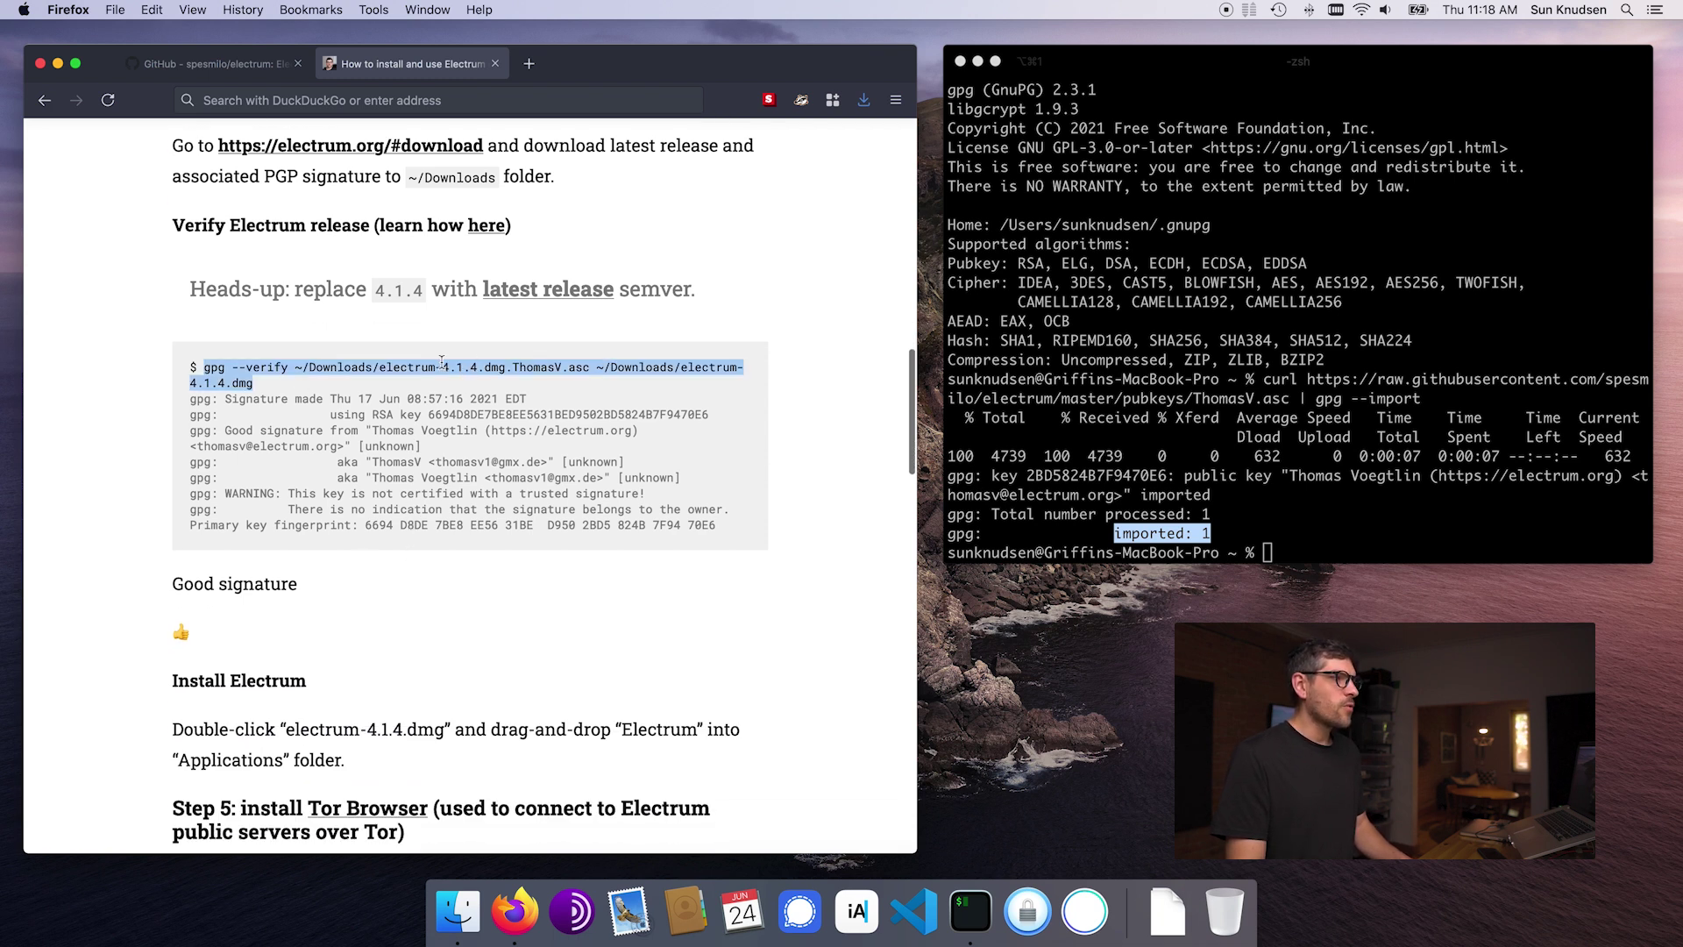
{"action": "double_click", "coordinate": [544, 367]}
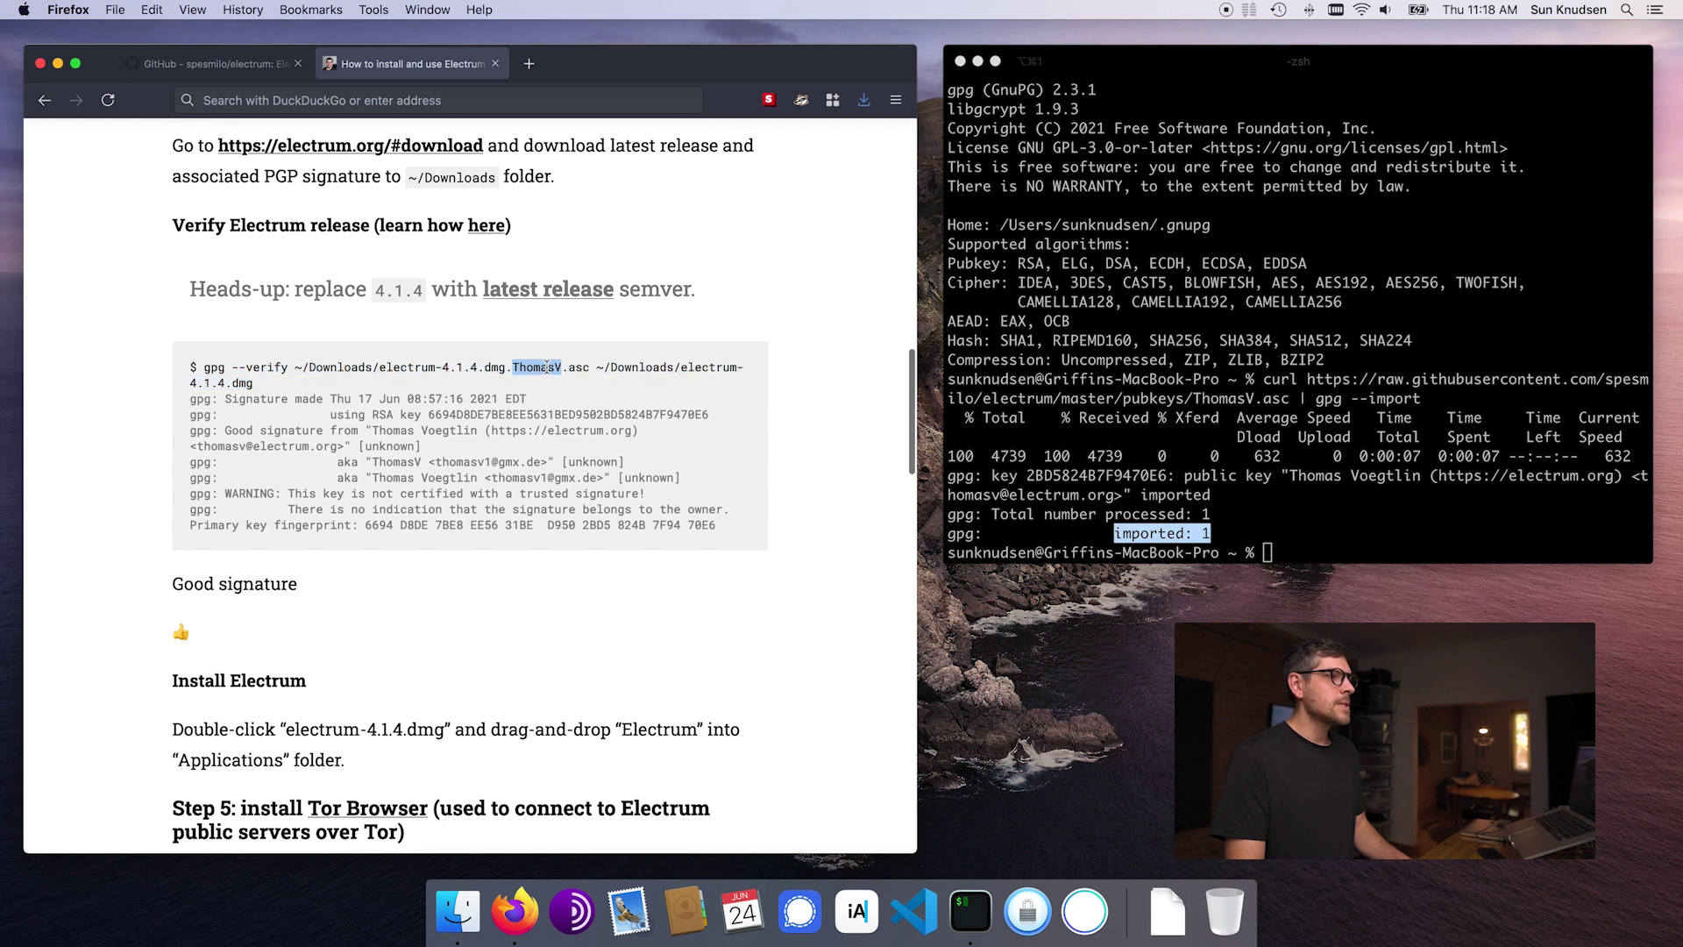
{"action": "key", "text": "super+Tab"}
{"action": "type", "text": "clear"}
{"action": "key", "text": "Return"}
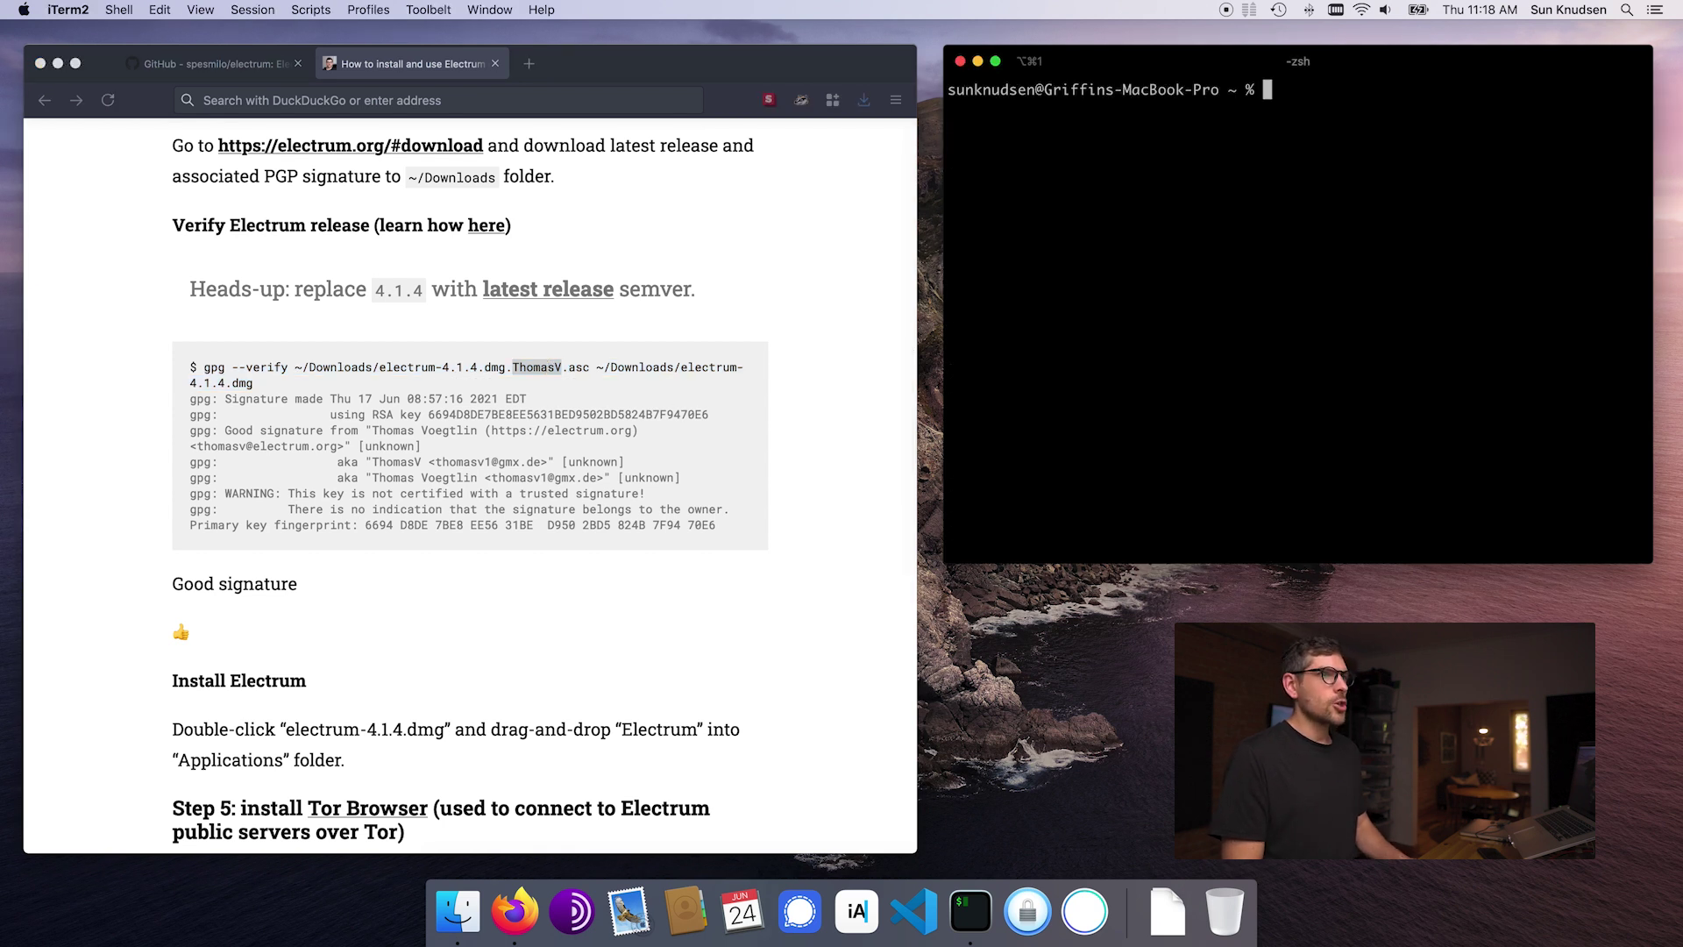
{"action": "key", "text": "super+v"}
{"action": "key", "text": "Return"}
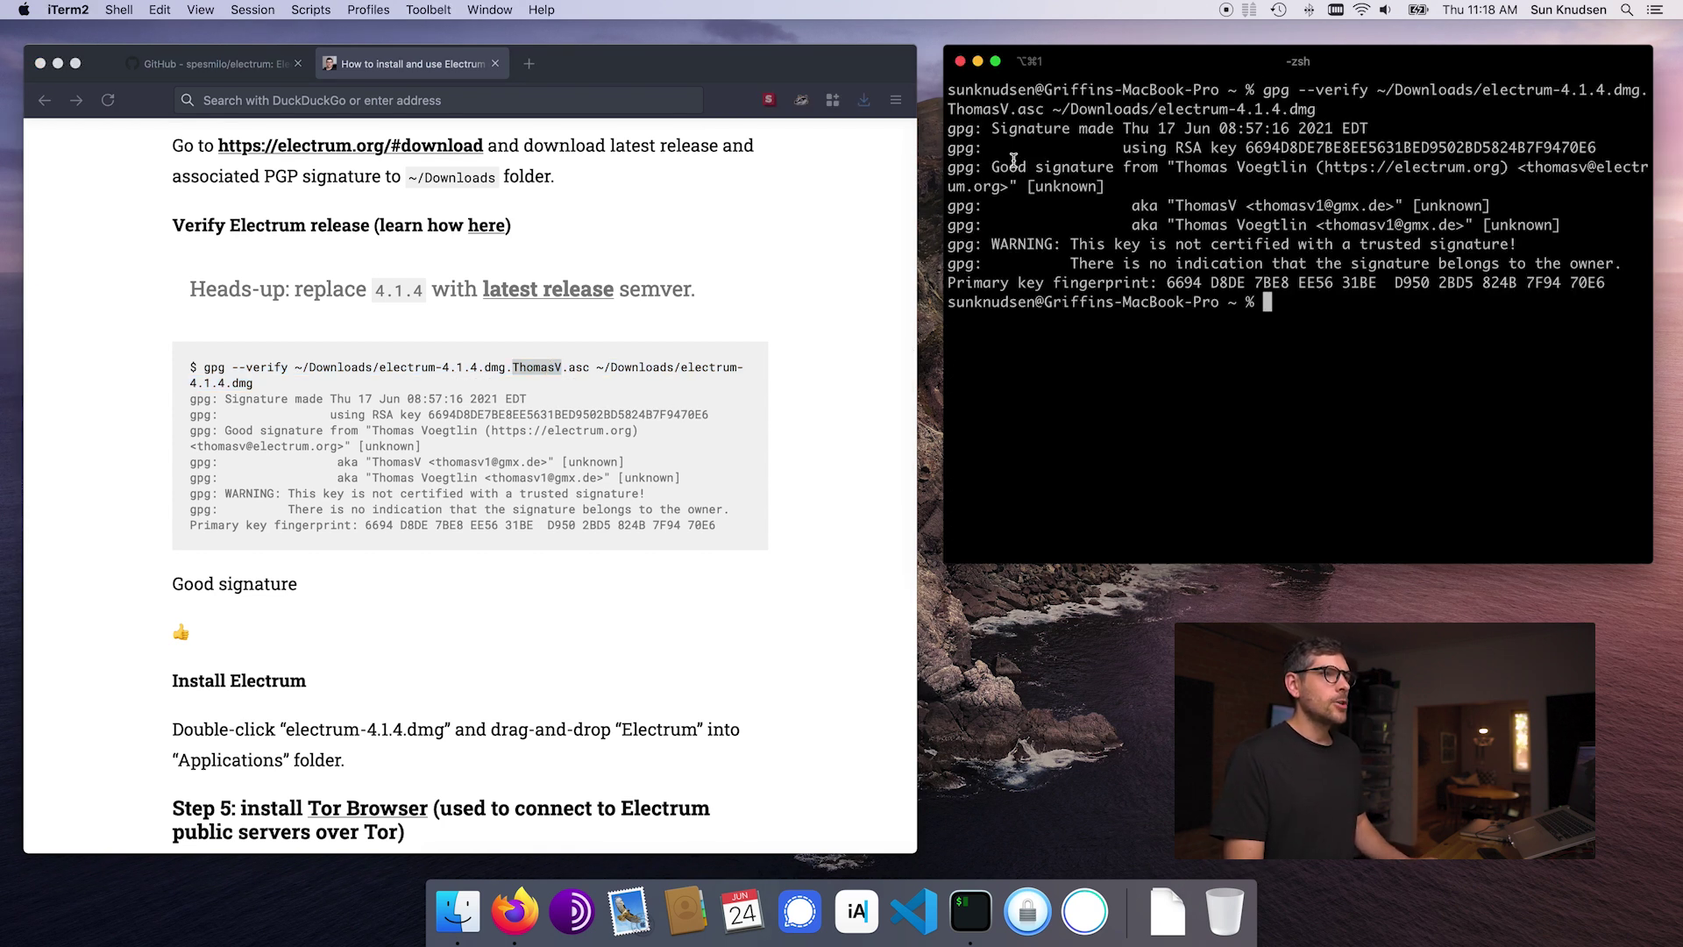
Compare the terminal's key fingerprint with the guide's fingerprint line
{"action": "left_click_drag", "start_coordinate": [1170, 283], "coordinate": [1561, 284]}
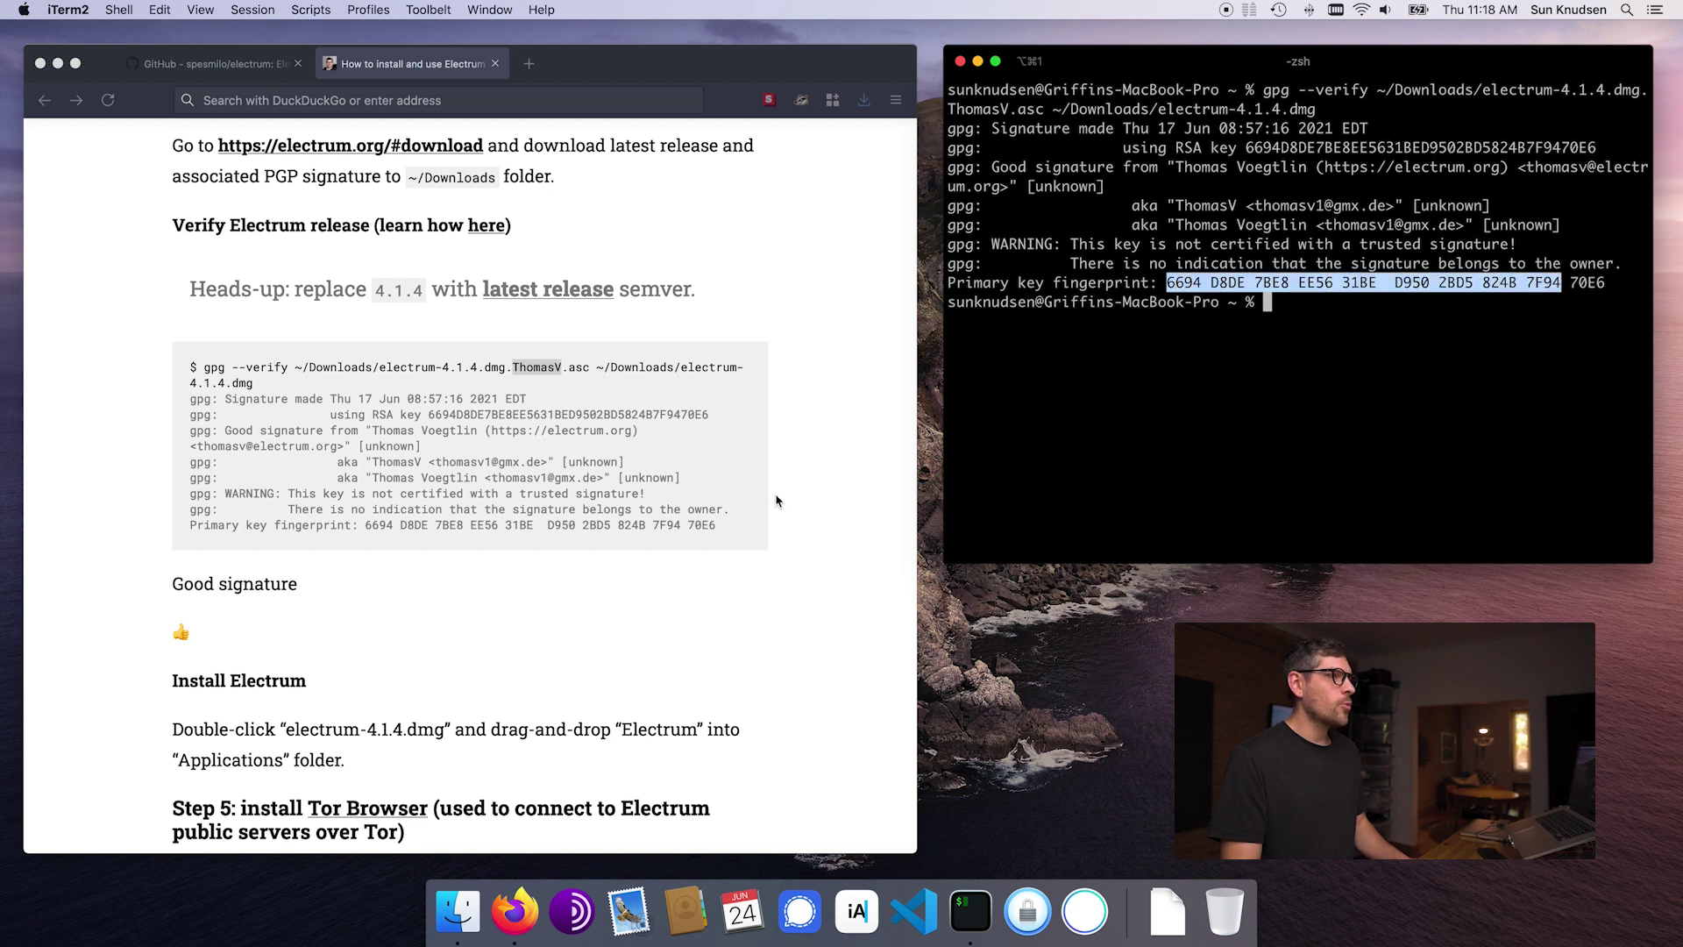
{"action": "left_click_drag", "start_coordinate": [365, 525], "coordinate": [652, 545]}
{"action": "left_click", "coordinate": [671, 543]}
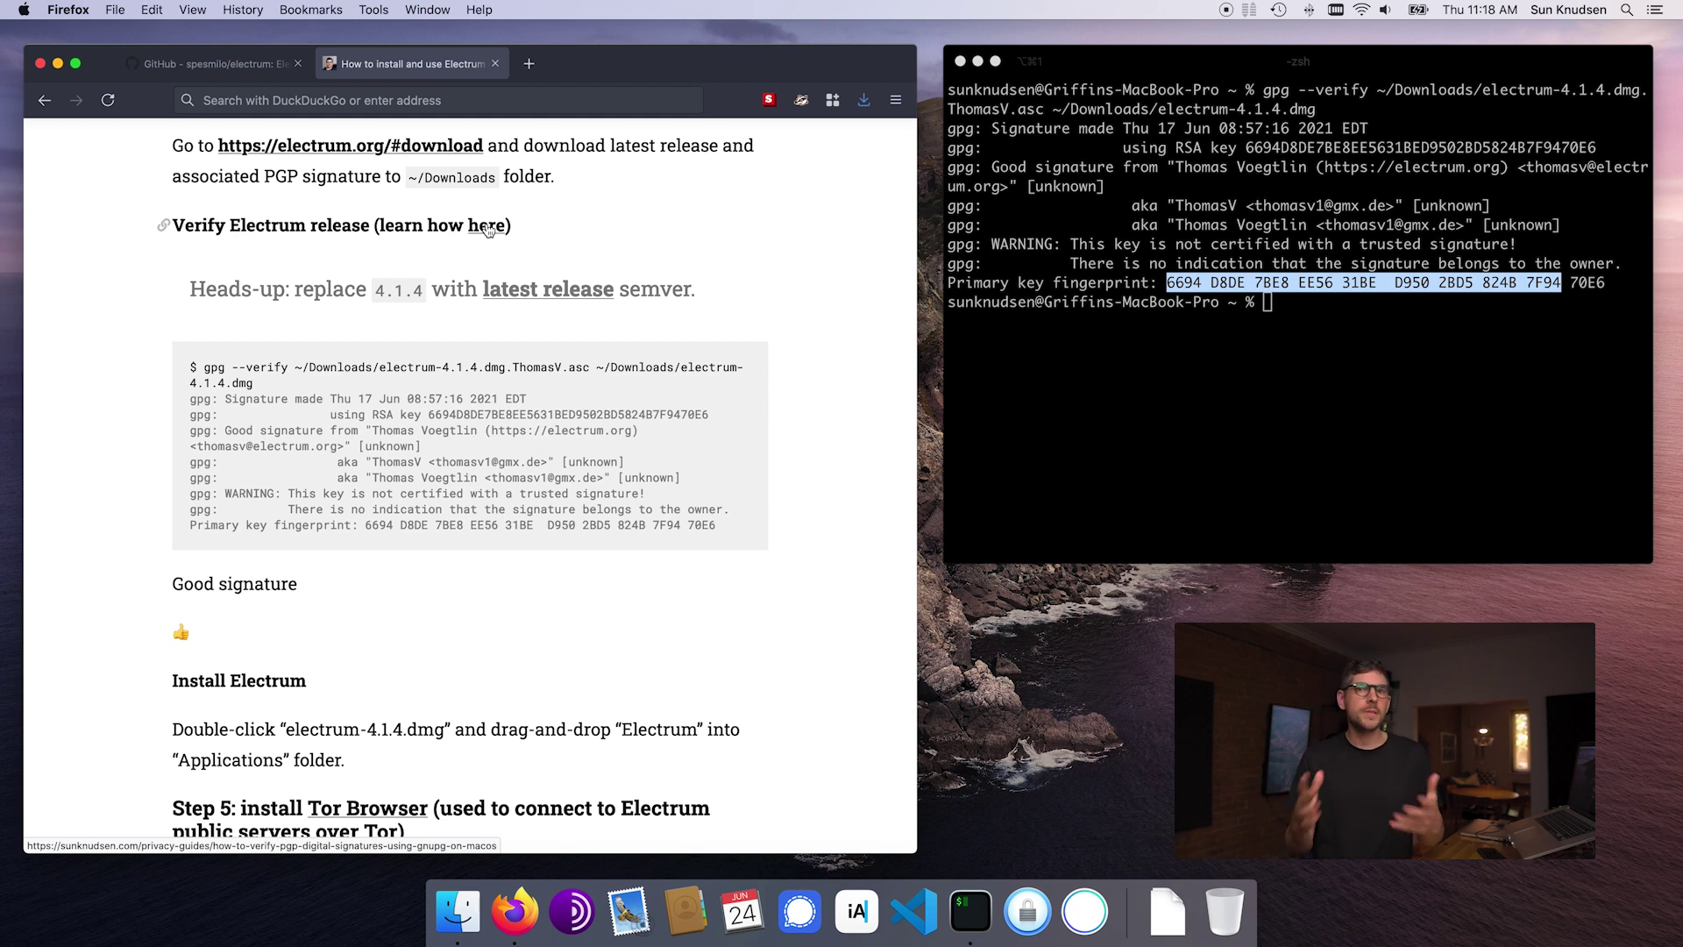
Open electrum-4.1.4.dmg, copy Electrum into Applications replacing the old copy, and eject it
{"action": "scroll", "coordinate": [488, 230], "scroll_direction": "down", "scroll_amount": 5}
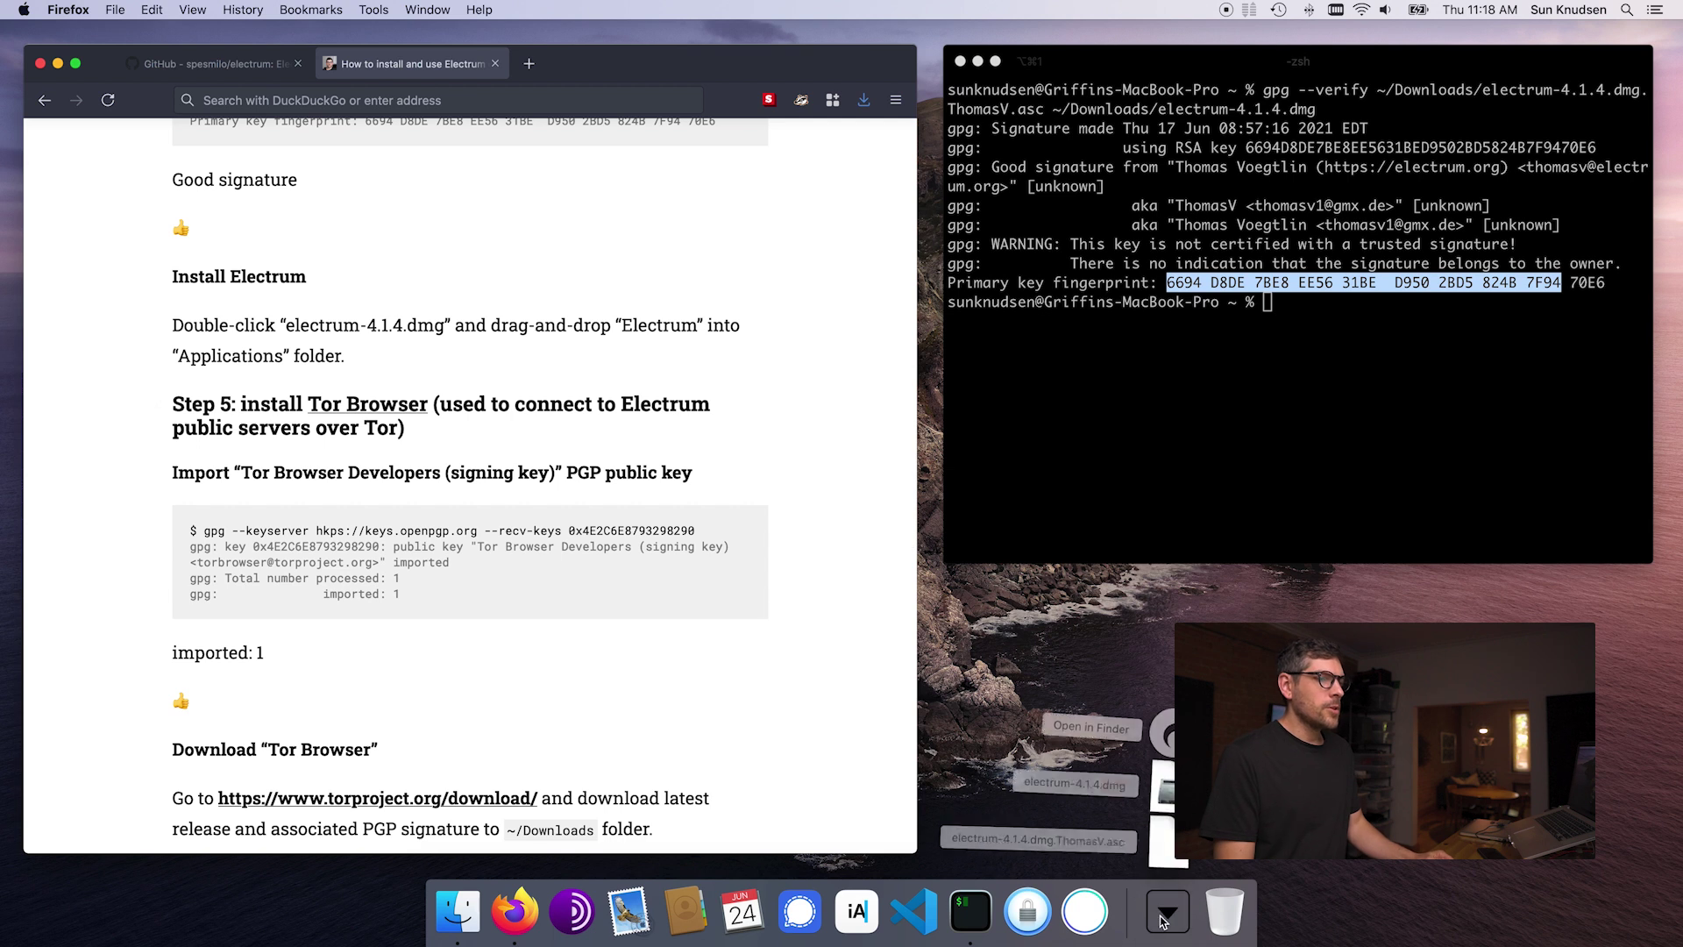
{"action": "left_click", "coordinate": [1174, 779]}
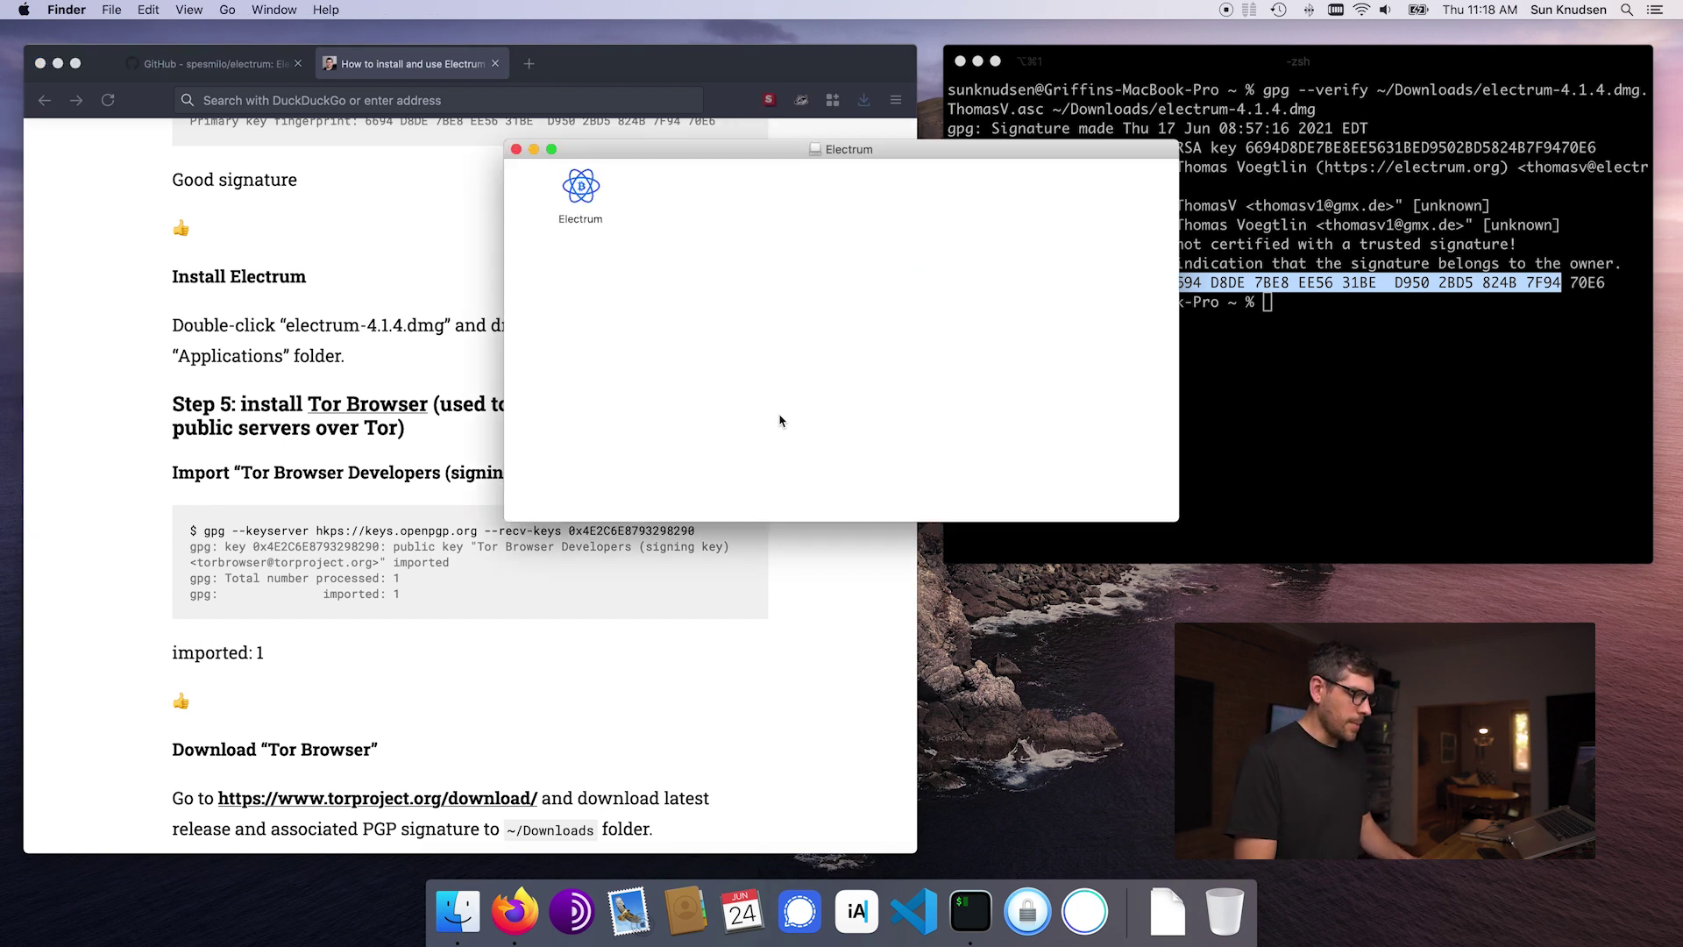
{"action": "key", "text": "super+n"}
{"action": "left_click_drag", "start_coordinate": [581, 185], "coordinate": [215, 286]}
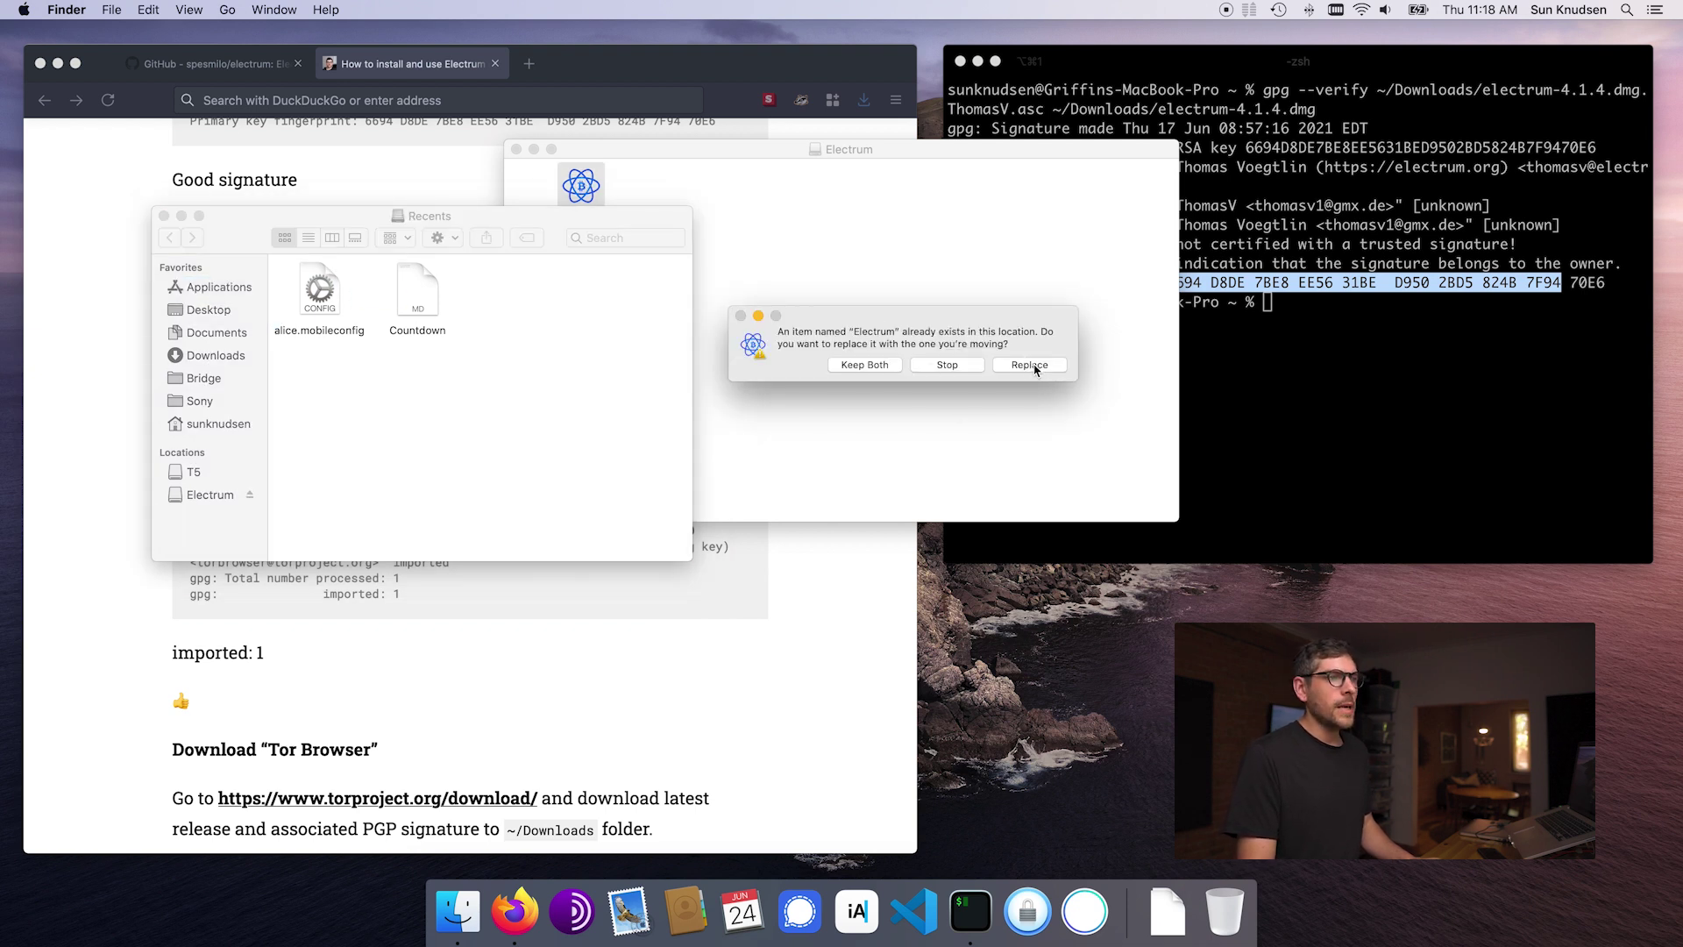
{"action": "left_click", "coordinate": [1032, 366]}
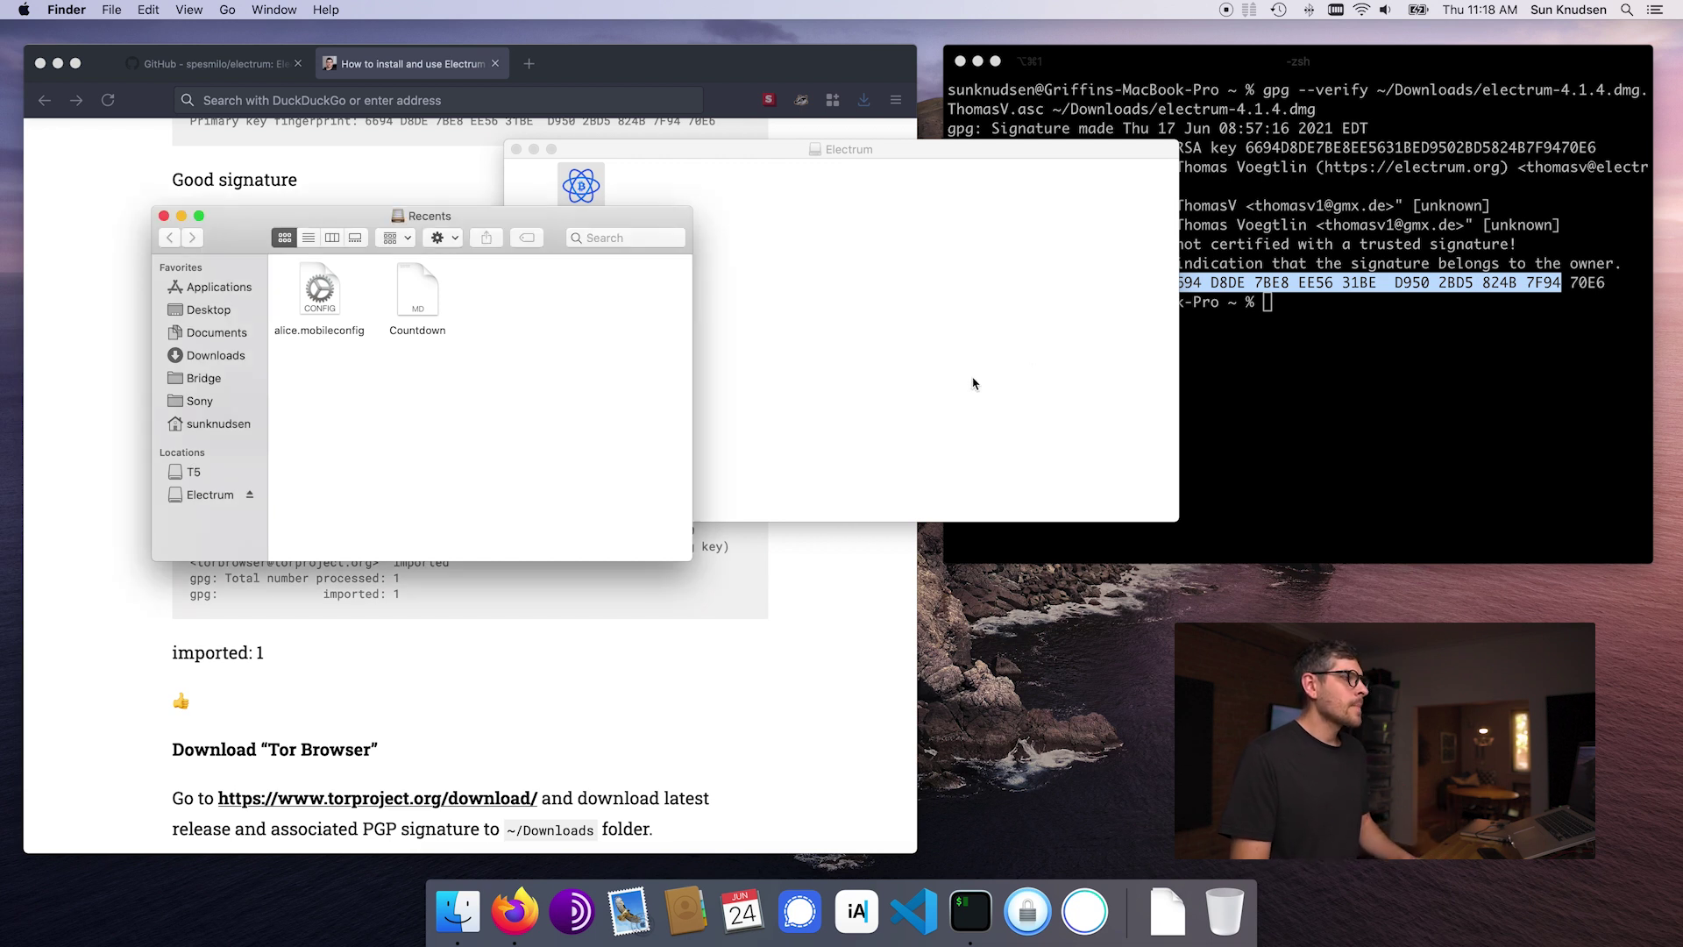
{"action": "left_click", "coordinate": [250, 496]}
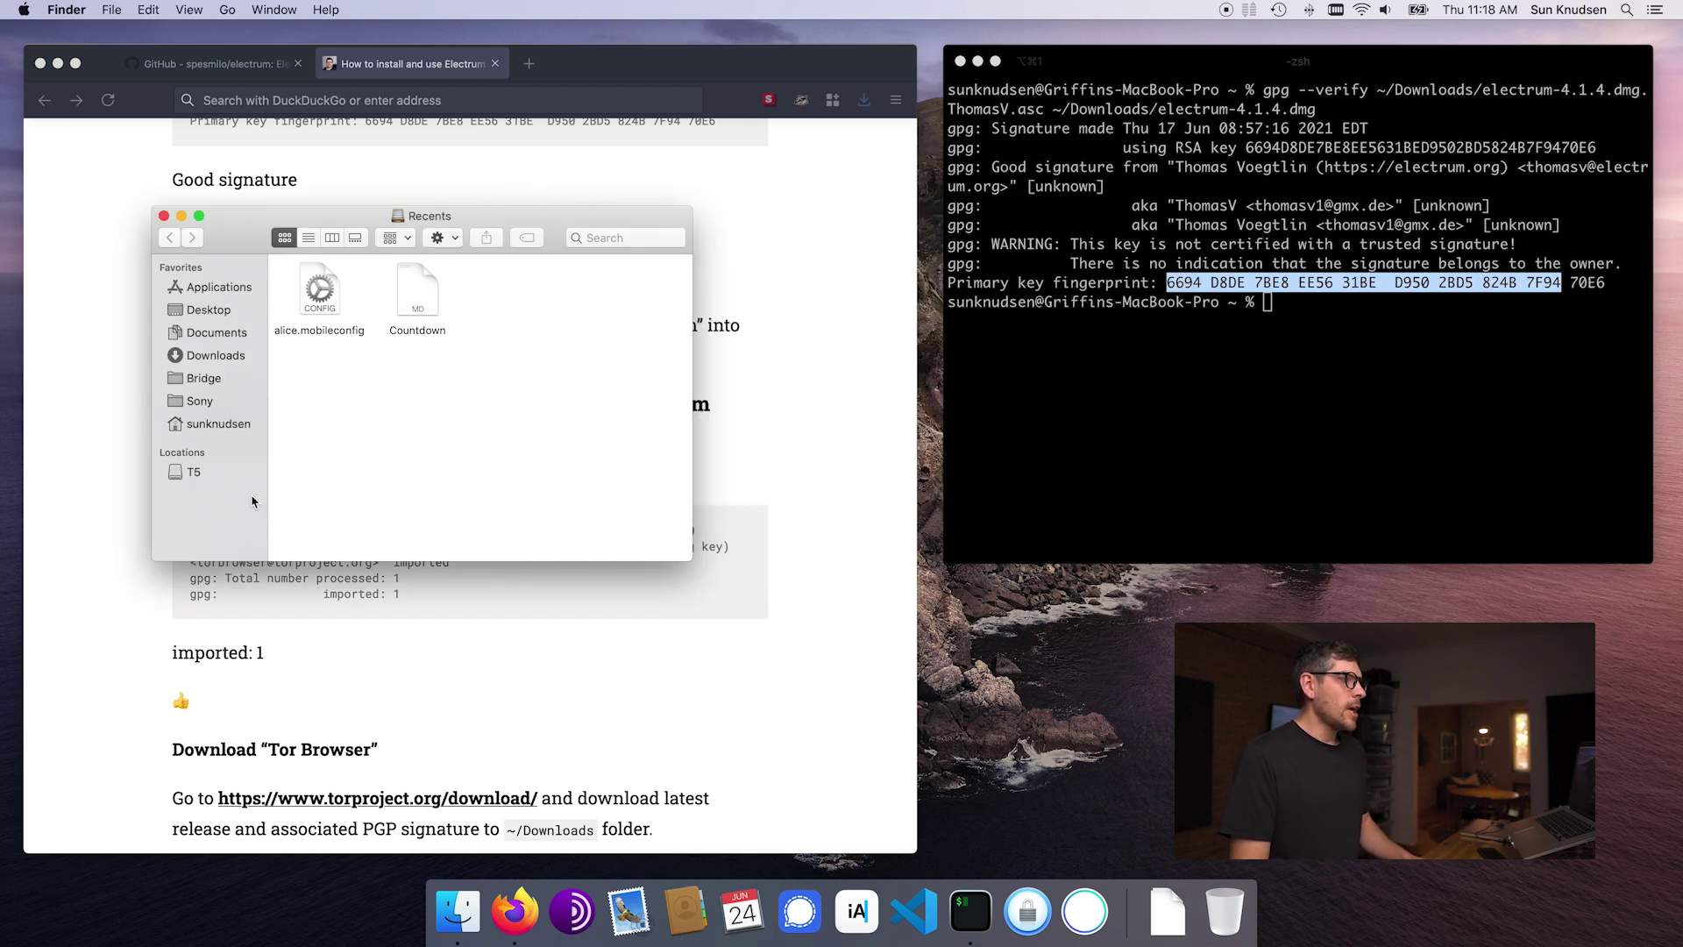
{"action": "left_click", "coordinate": [162, 217]}
{"action": "scroll", "coordinate": [447, 543], "scroll_direction": "down", "scroll_amount": 8}
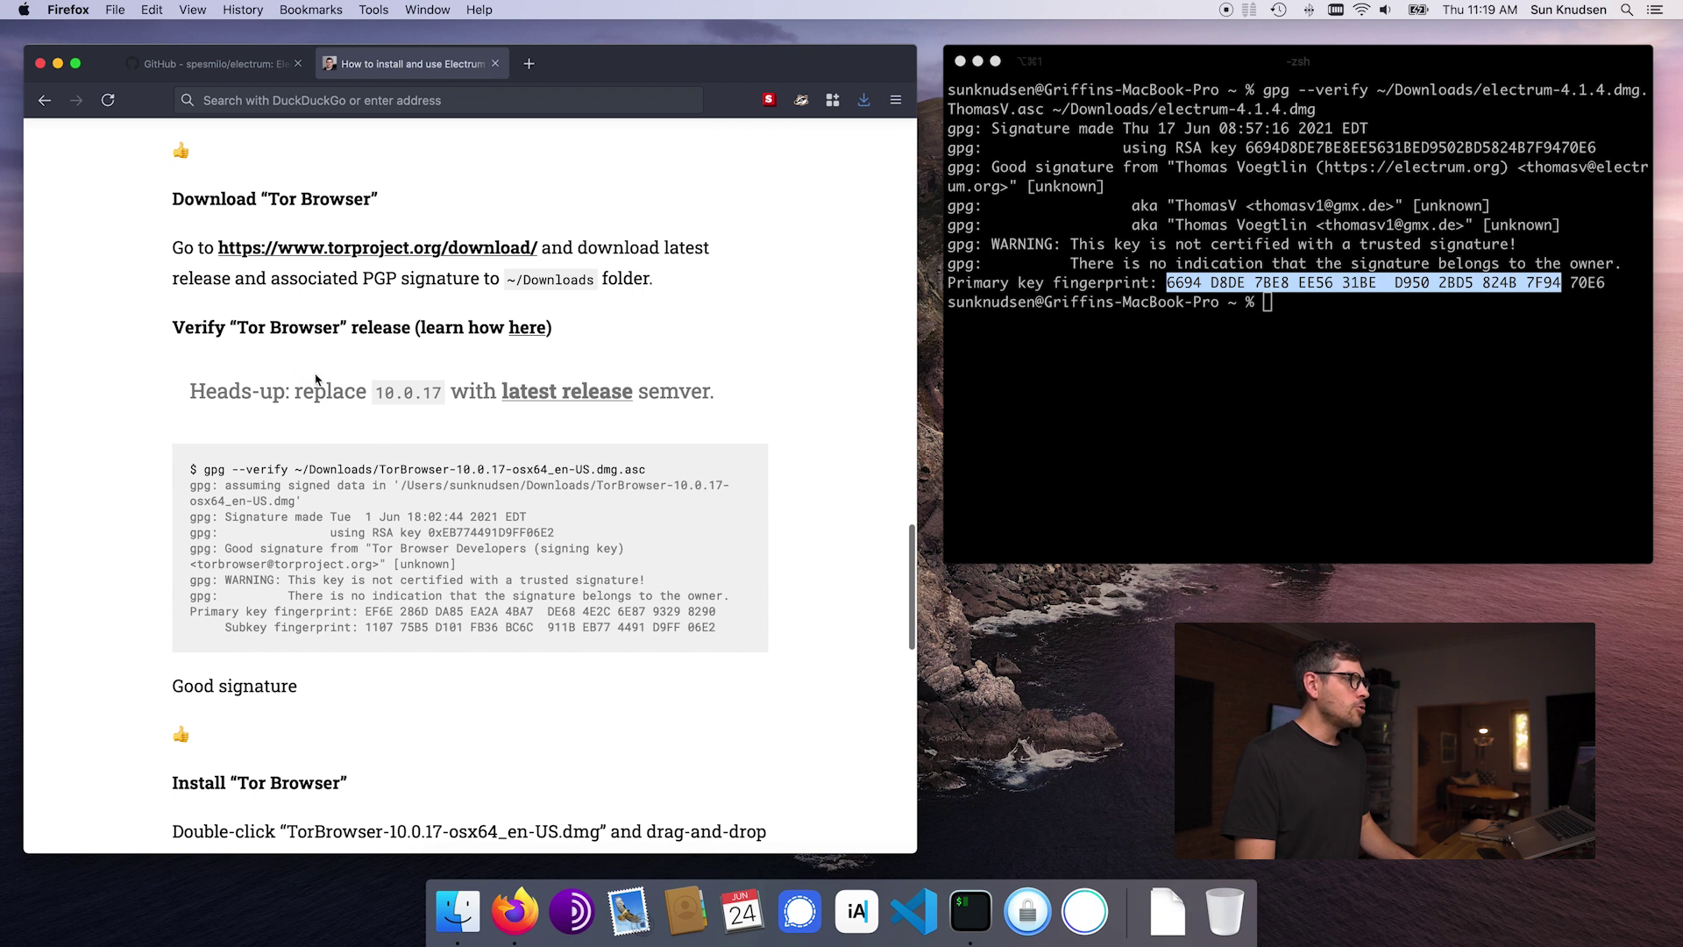
Copy the gpg --keyserver --recv-keys command from the guide's Step 5
{"action": "scroll", "coordinate": [316, 379], "scroll_direction": "up", "scroll_amount": 4}
{"action": "left_click_drag", "start_coordinate": [204, 332], "coordinate": [770, 338]}
{"action": "key", "text": "super+c"}
{"action": "left_click", "coordinate": [1190, 377]}
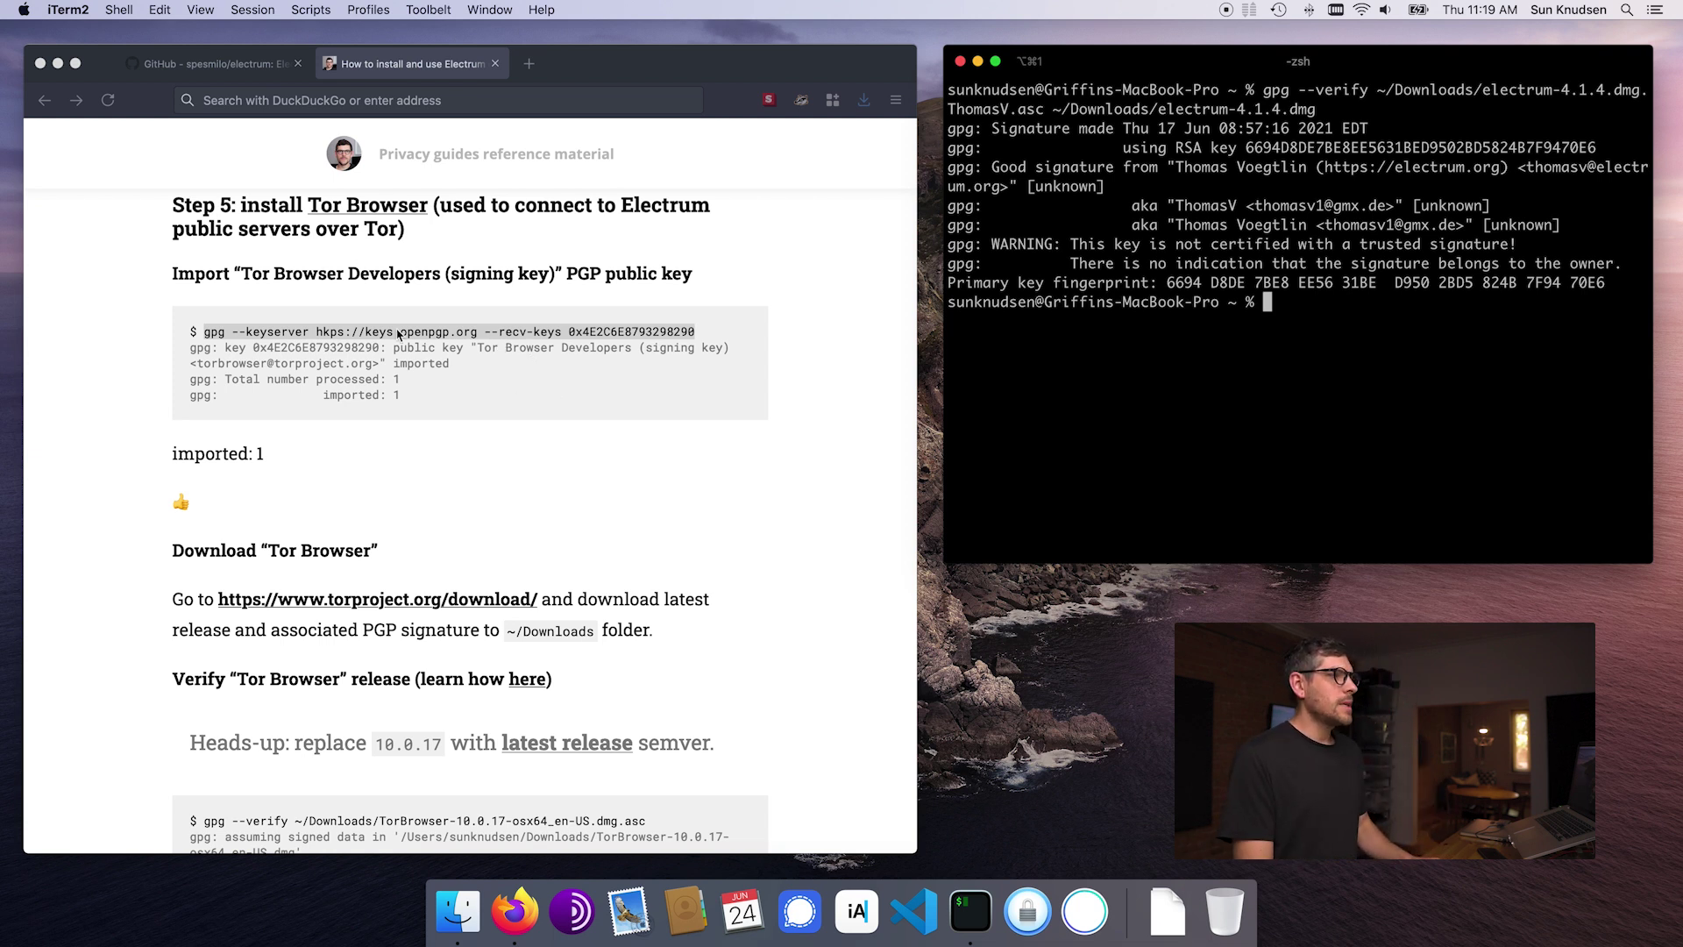
Run the recv-keys command, allow dirmngr to reach keys.openpgp.org, and confirm 'imported: 1'
{"action": "key", "text": "super+v"}
{"action": "key", "text": "Return"}
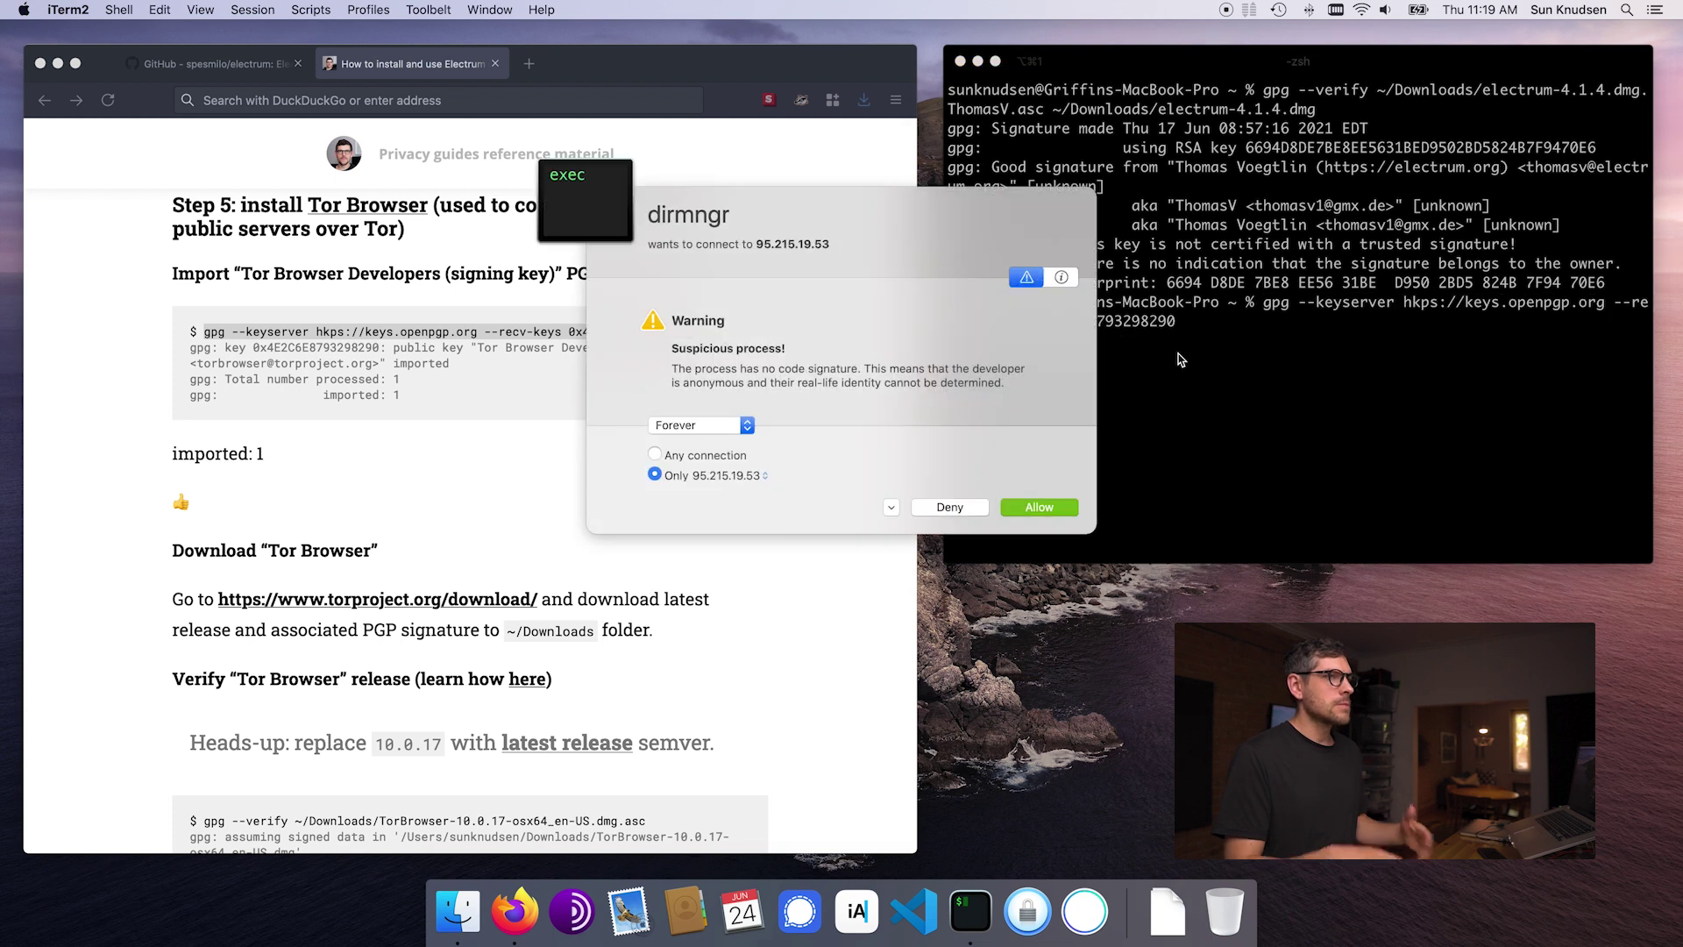
{"action": "left_click", "coordinate": [716, 427]}
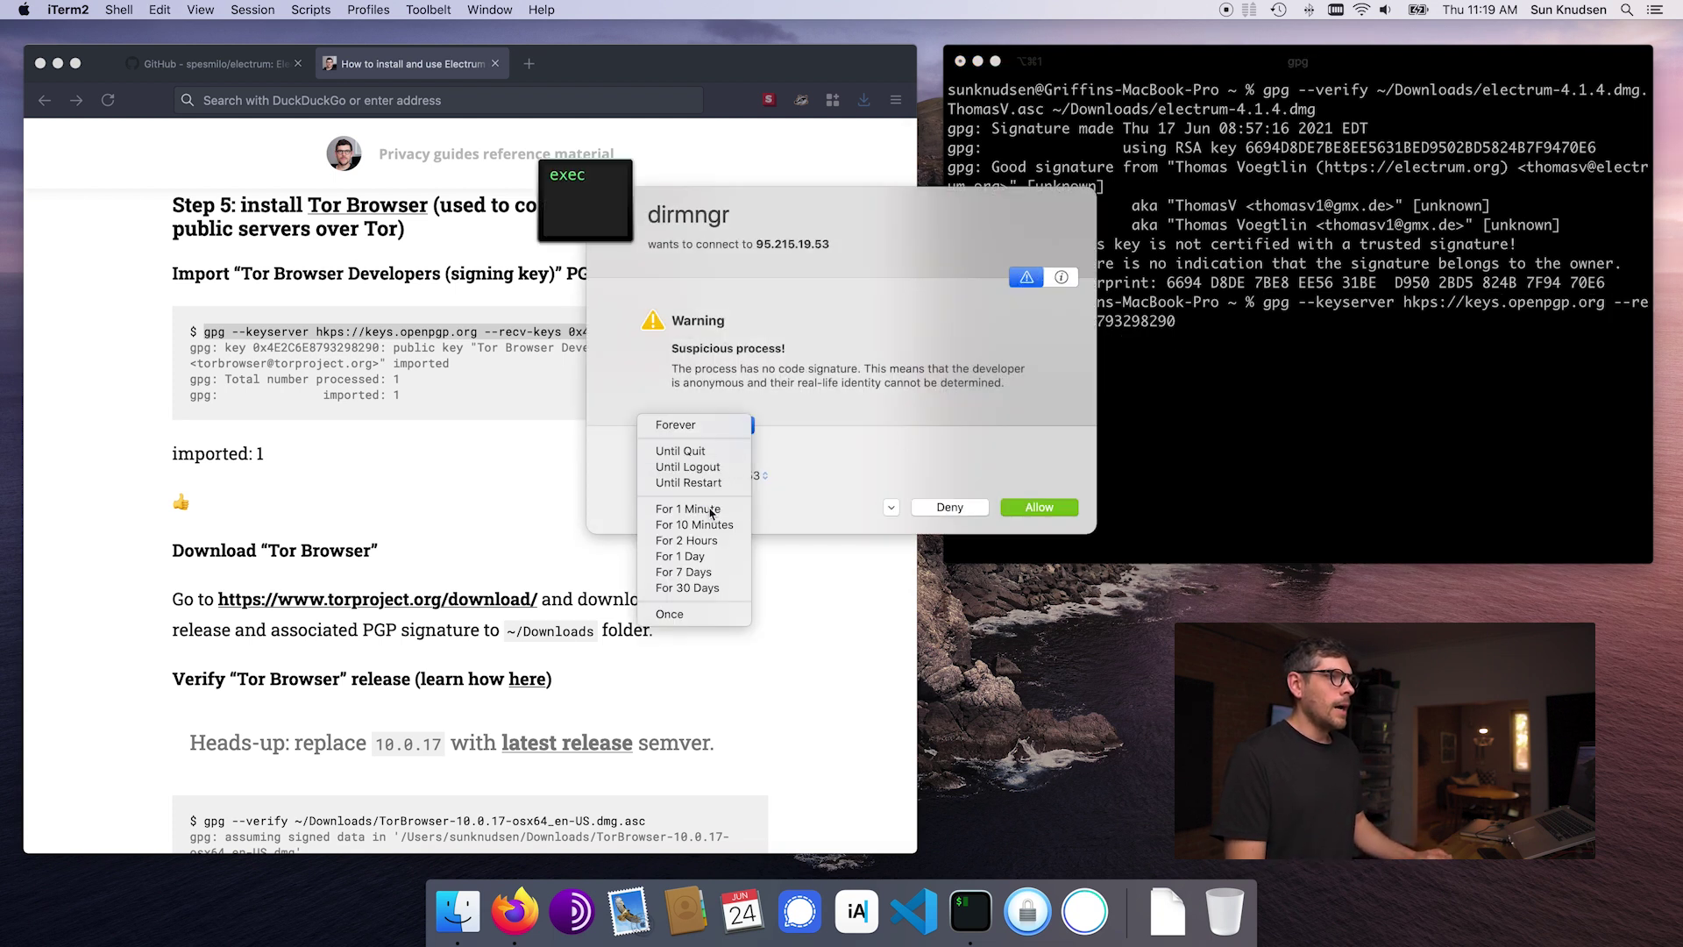
{"action": "left_click", "coordinate": [693, 508]}
{"action": "left_click", "coordinate": [1035, 506]}
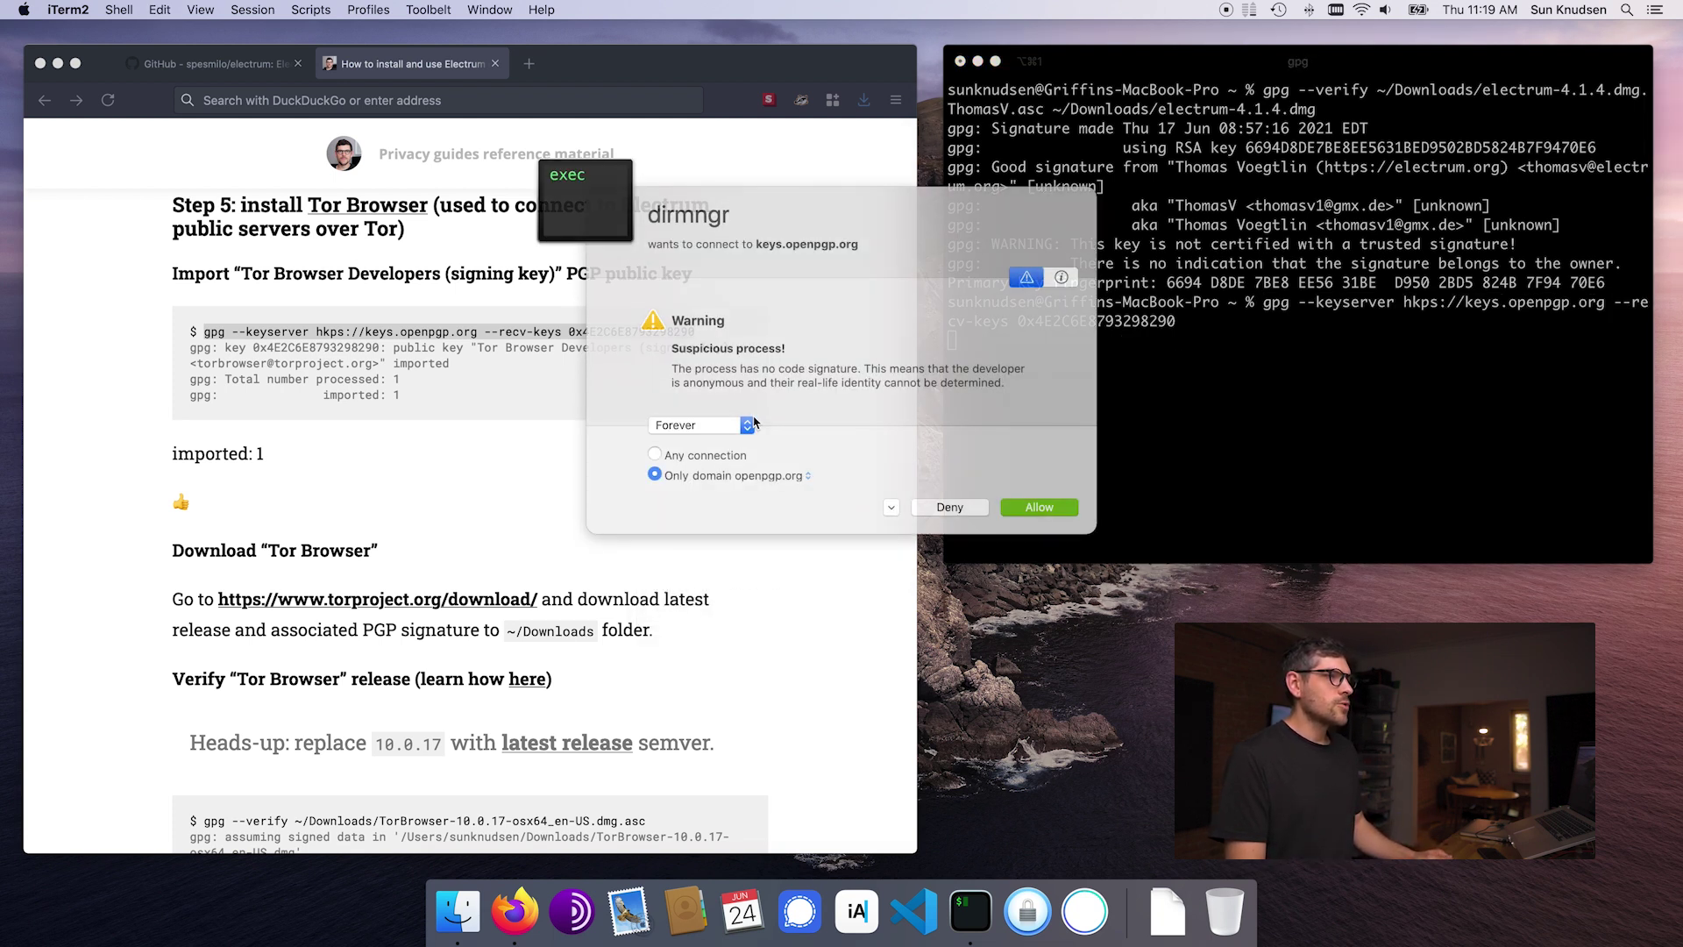
{"action": "left_click", "coordinate": [716, 425]}
{"action": "left_click", "coordinate": [1068, 508]}
{"action": "left_click", "coordinate": [1039, 508]}
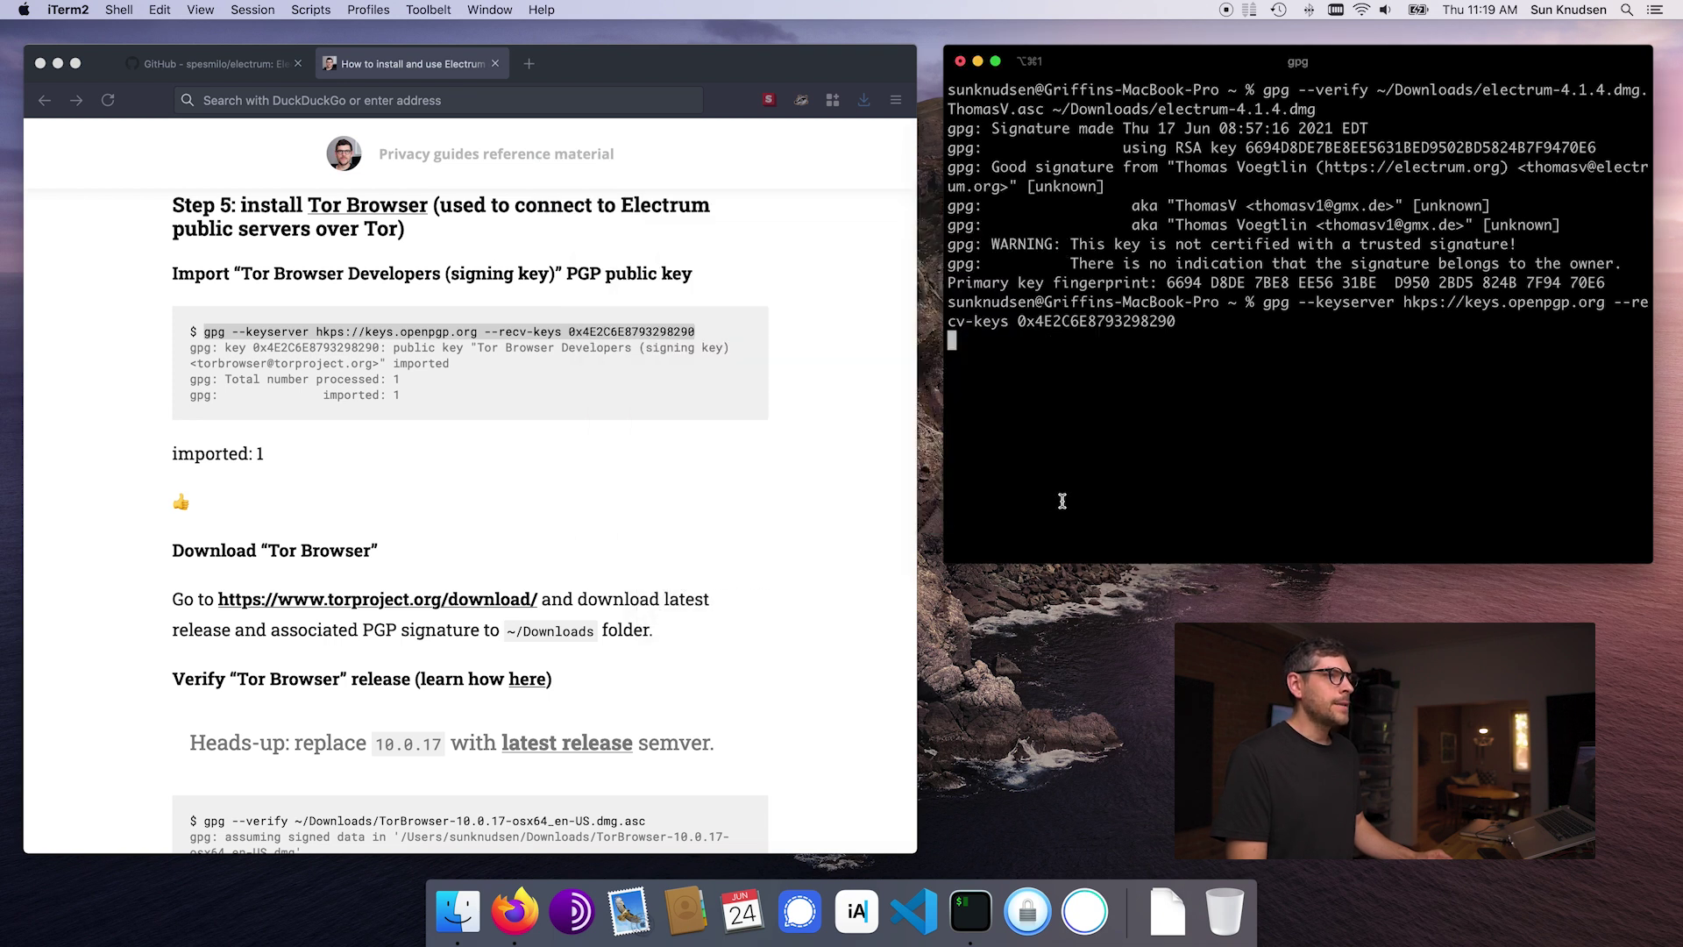
{"action": "left_click_drag", "start_coordinate": [1112, 397], "coordinate": [1648, 399]}
Open the Tor Project download page in a new tab from the guide
{"action": "left_click", "coordinate": [484, 432]}
{"action": "scroll", "coordinate": [484, 432], "scroll_direction": "down", "scroll_amount": 4}
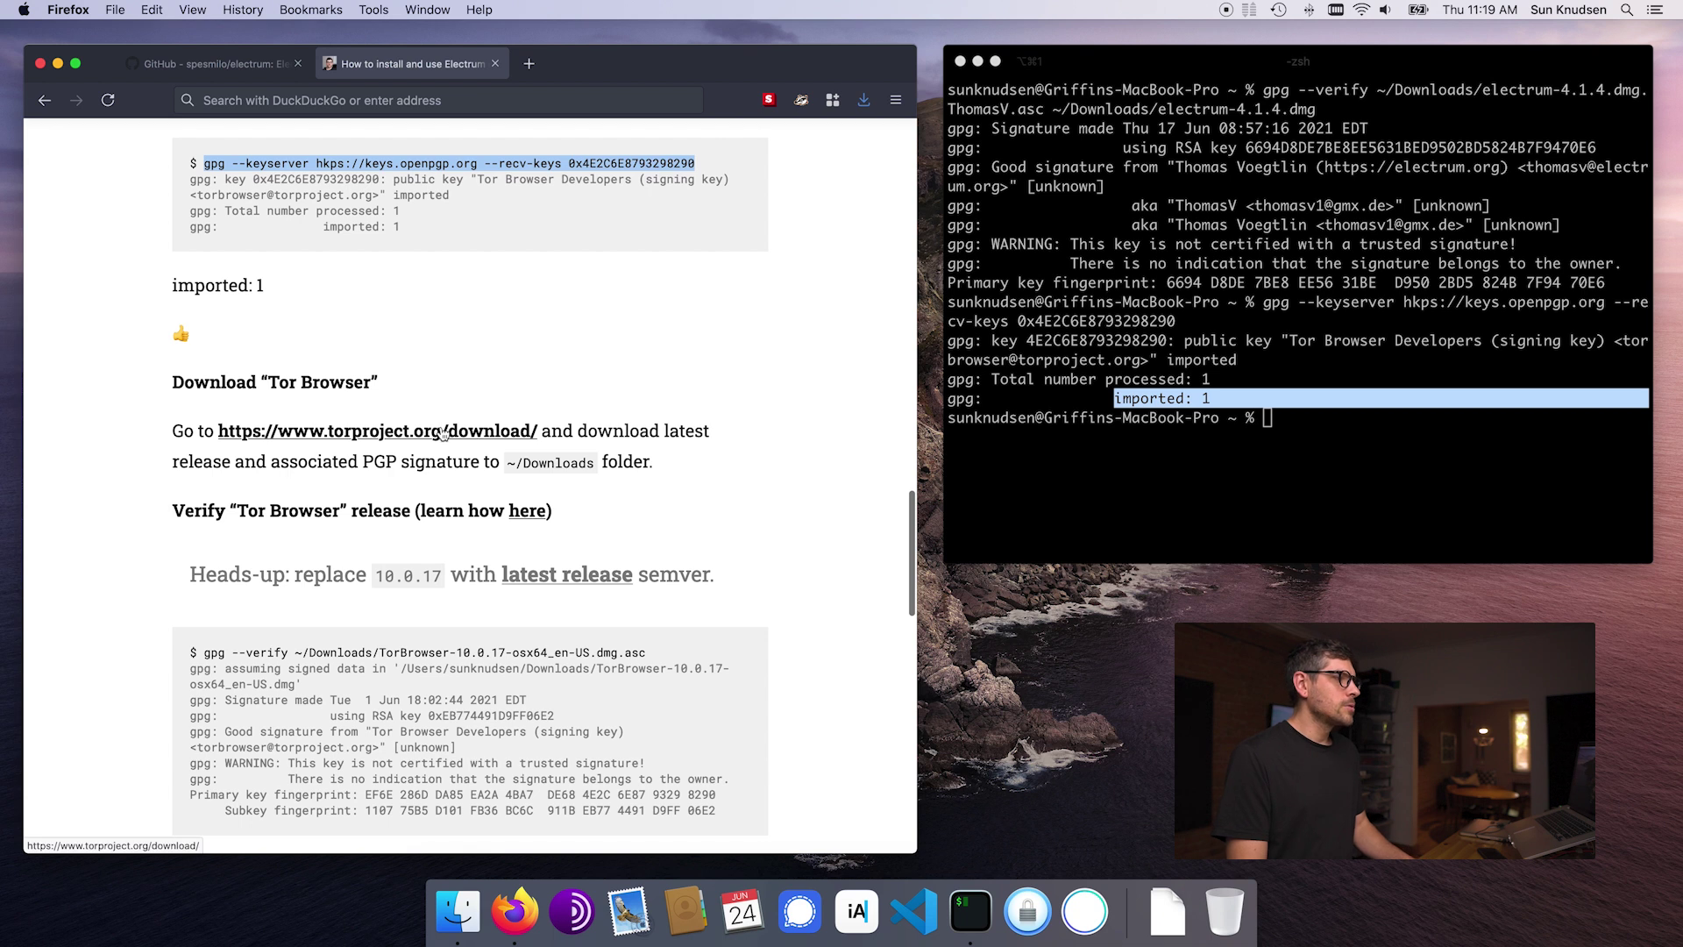
{"action": "left_click", "coordinate": [472, 433]}
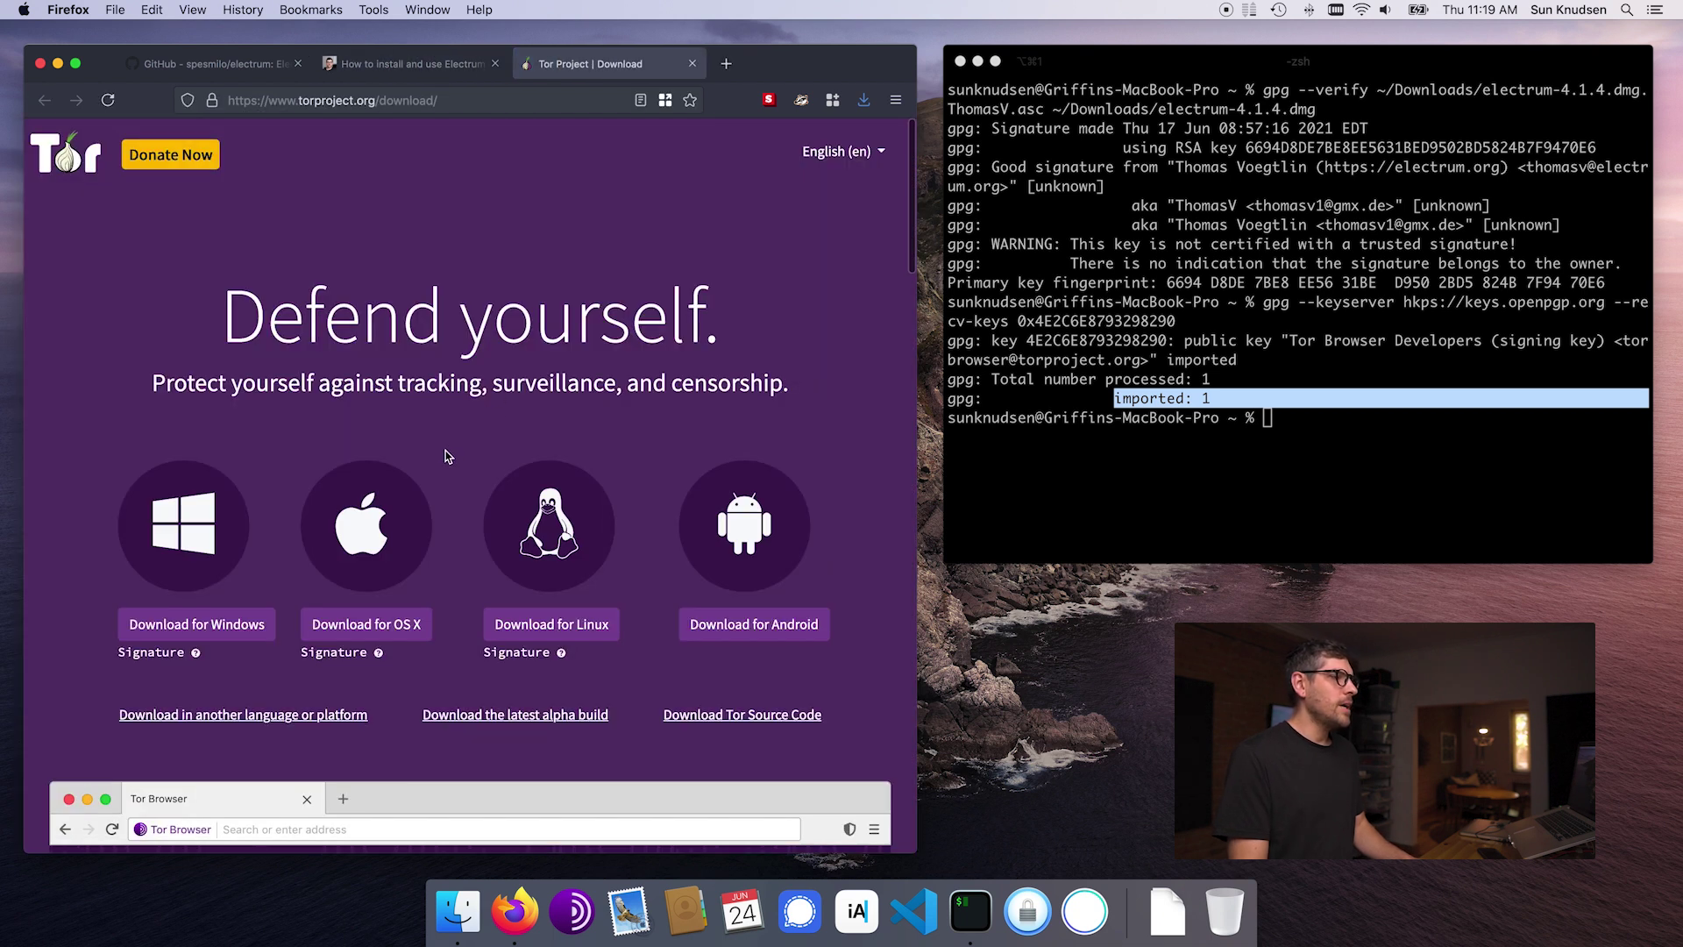
Download Tor Browser for OS X and save its signature file to Downloads
{"action": "left_click", "coordinate": [366, 628]}
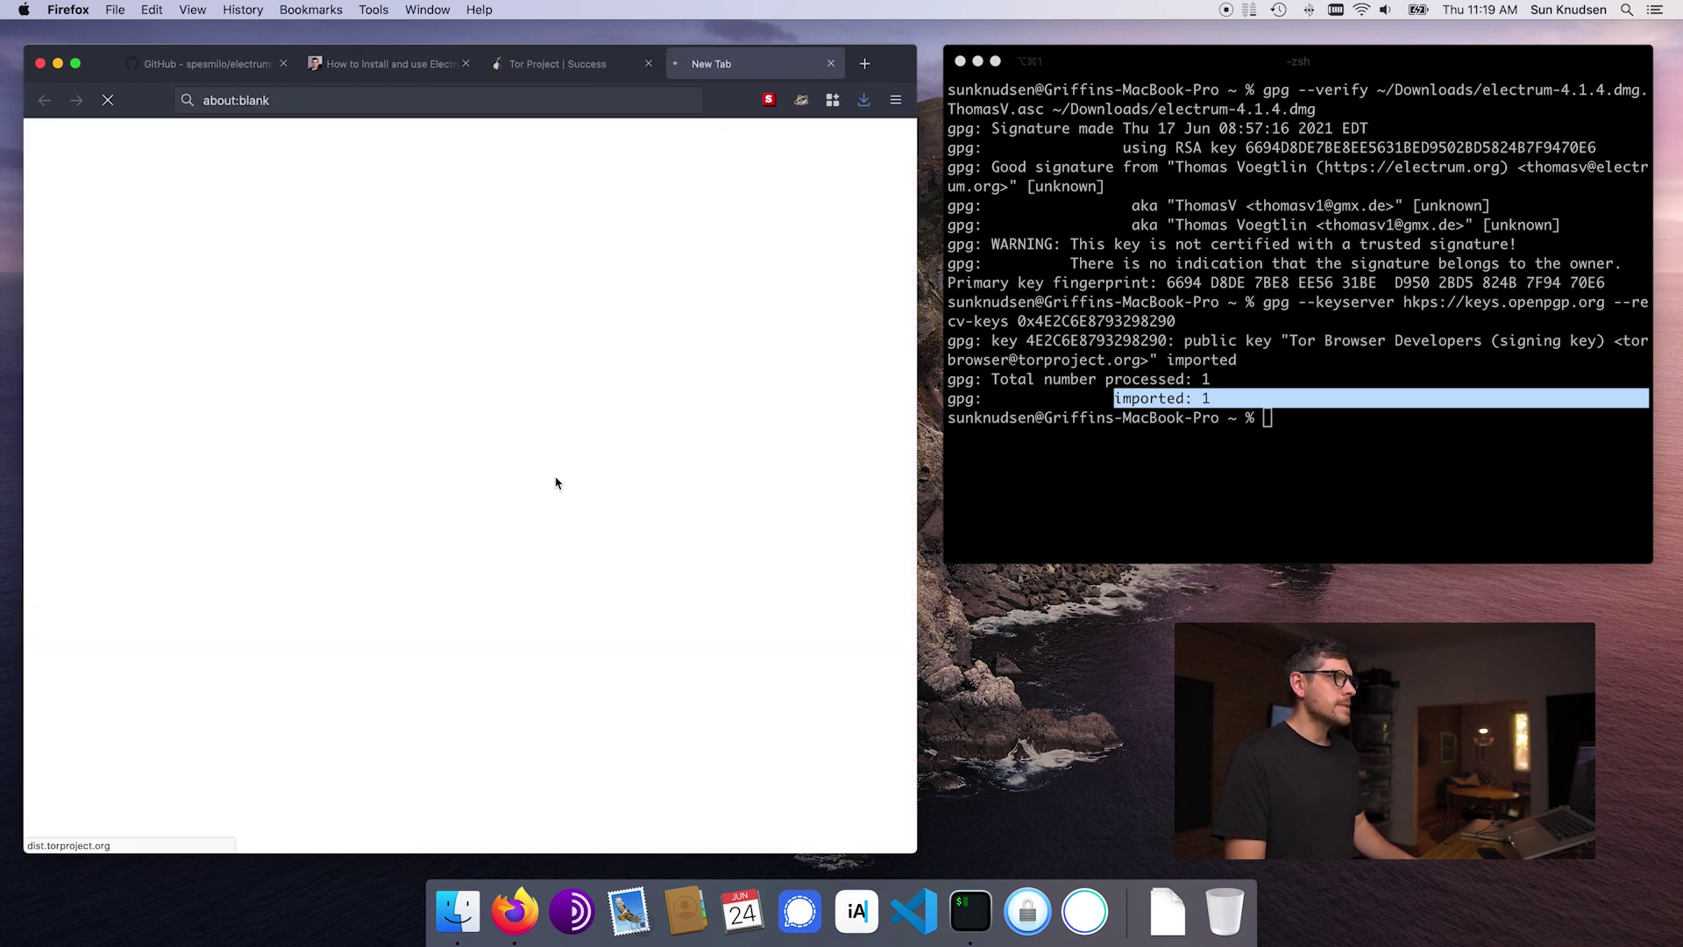
{"action": "left_click", "coordinate": [755, 561]}
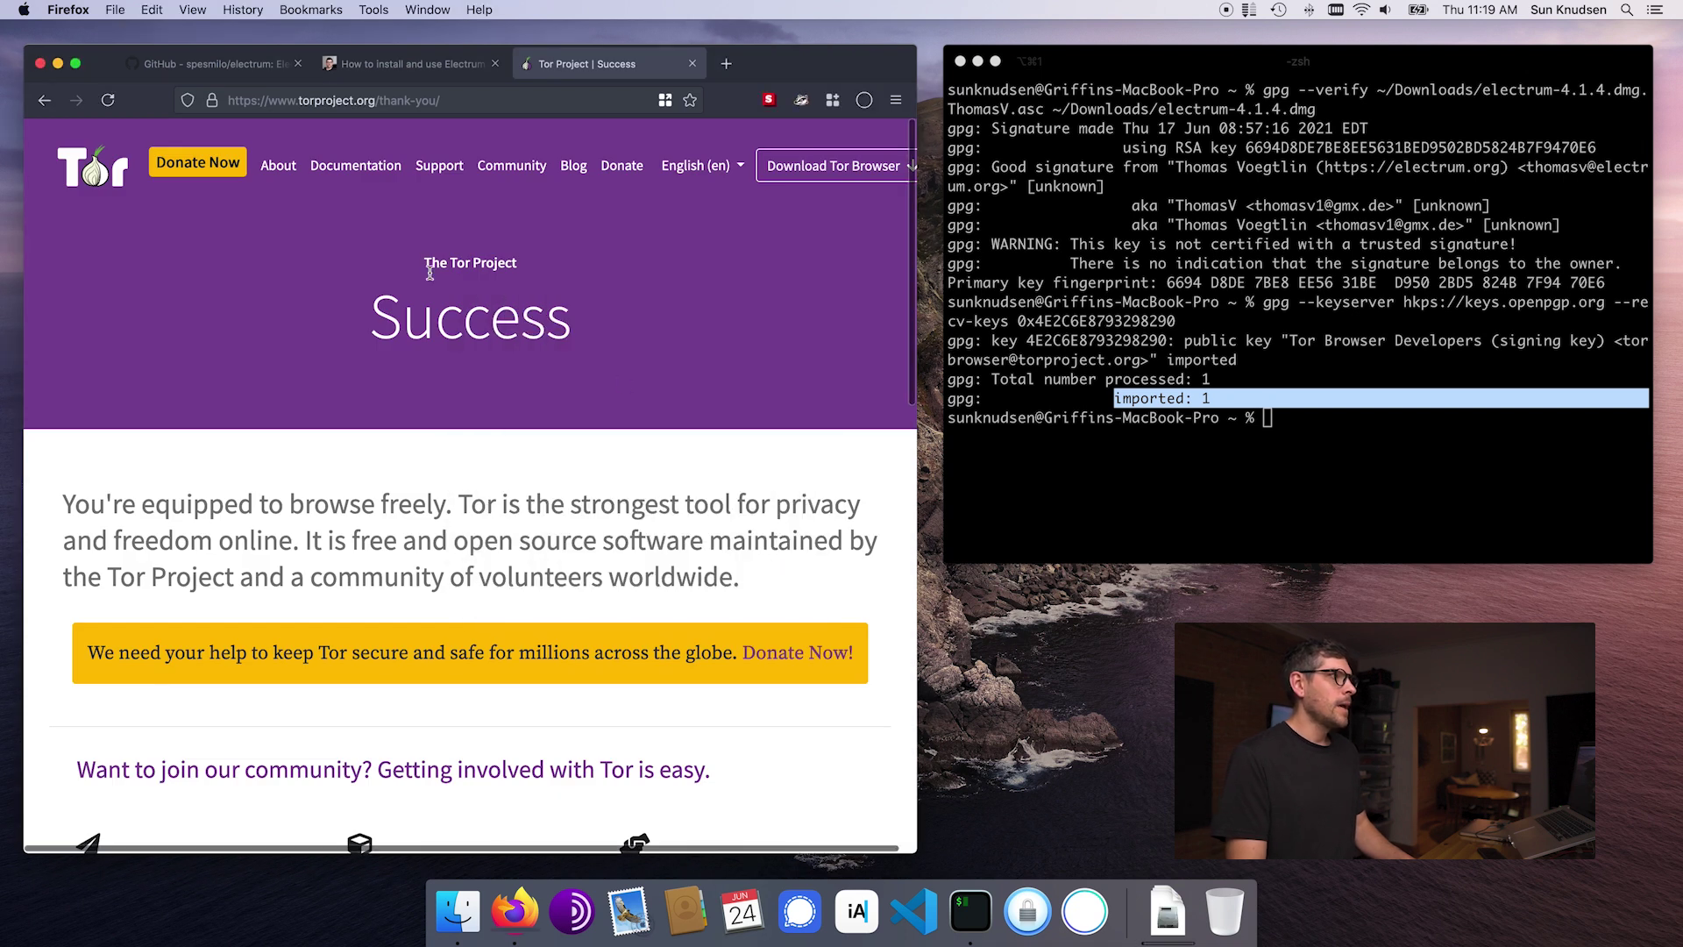
{"action": "left_click", "coordinate": [43, 100]}
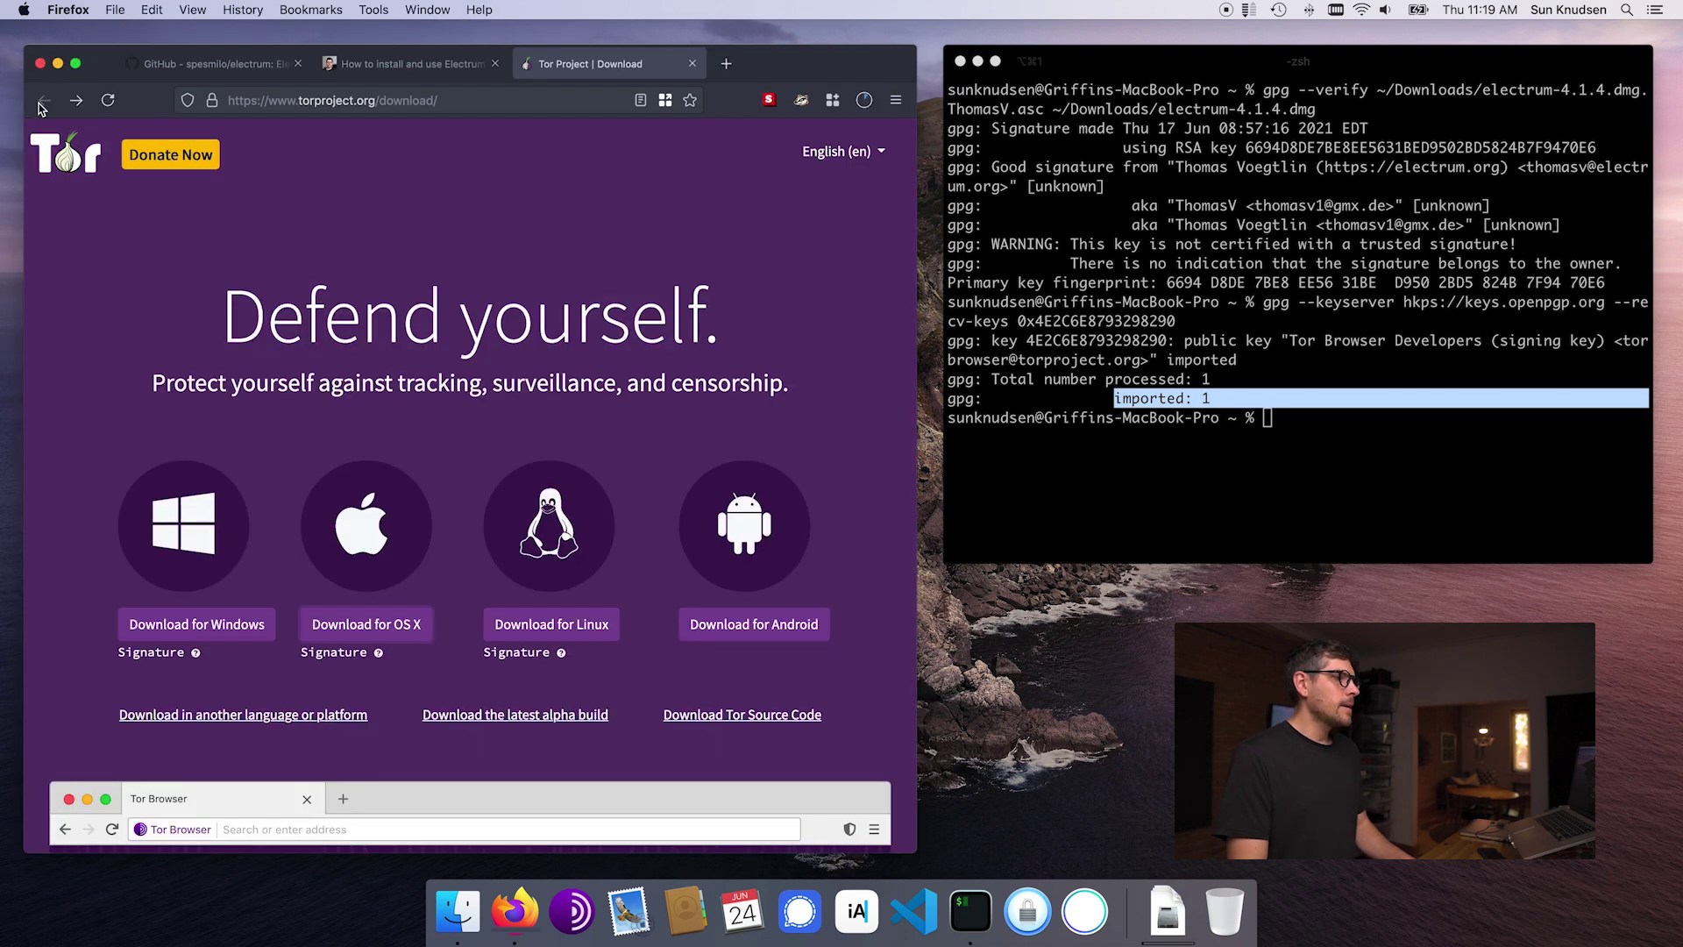
{"action": "left_click", "coordinate": [338, 656]}
{"action": "key", "text": "super+s"}
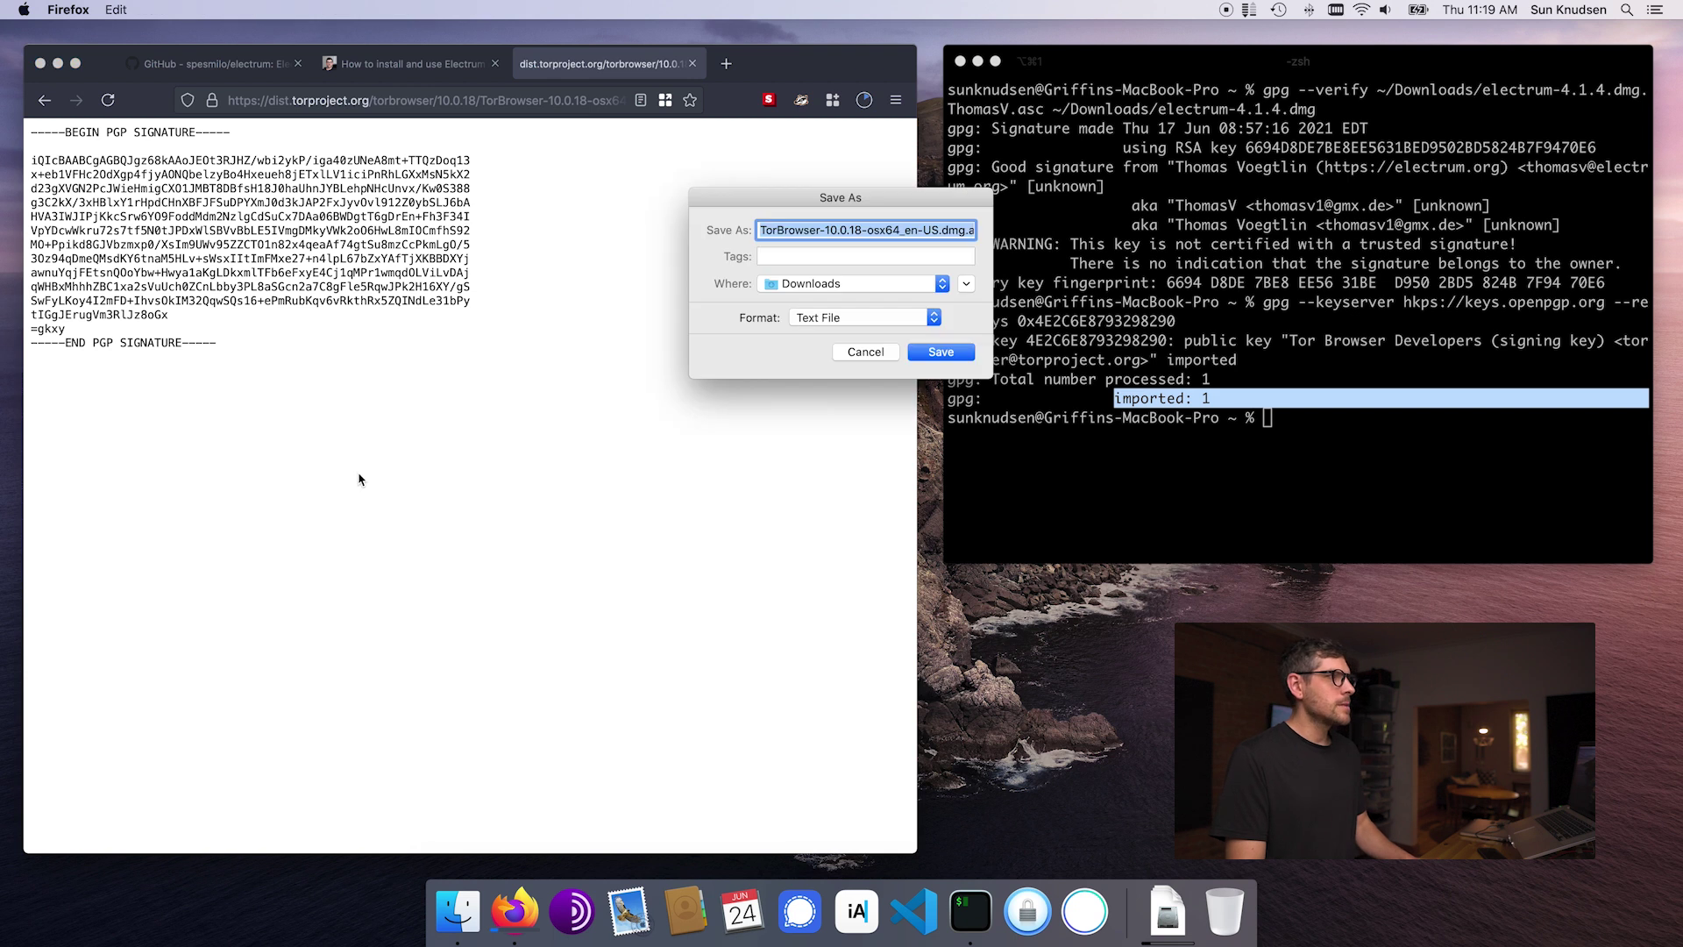
{"action": "left_click", "coordinate": [947, 351]}
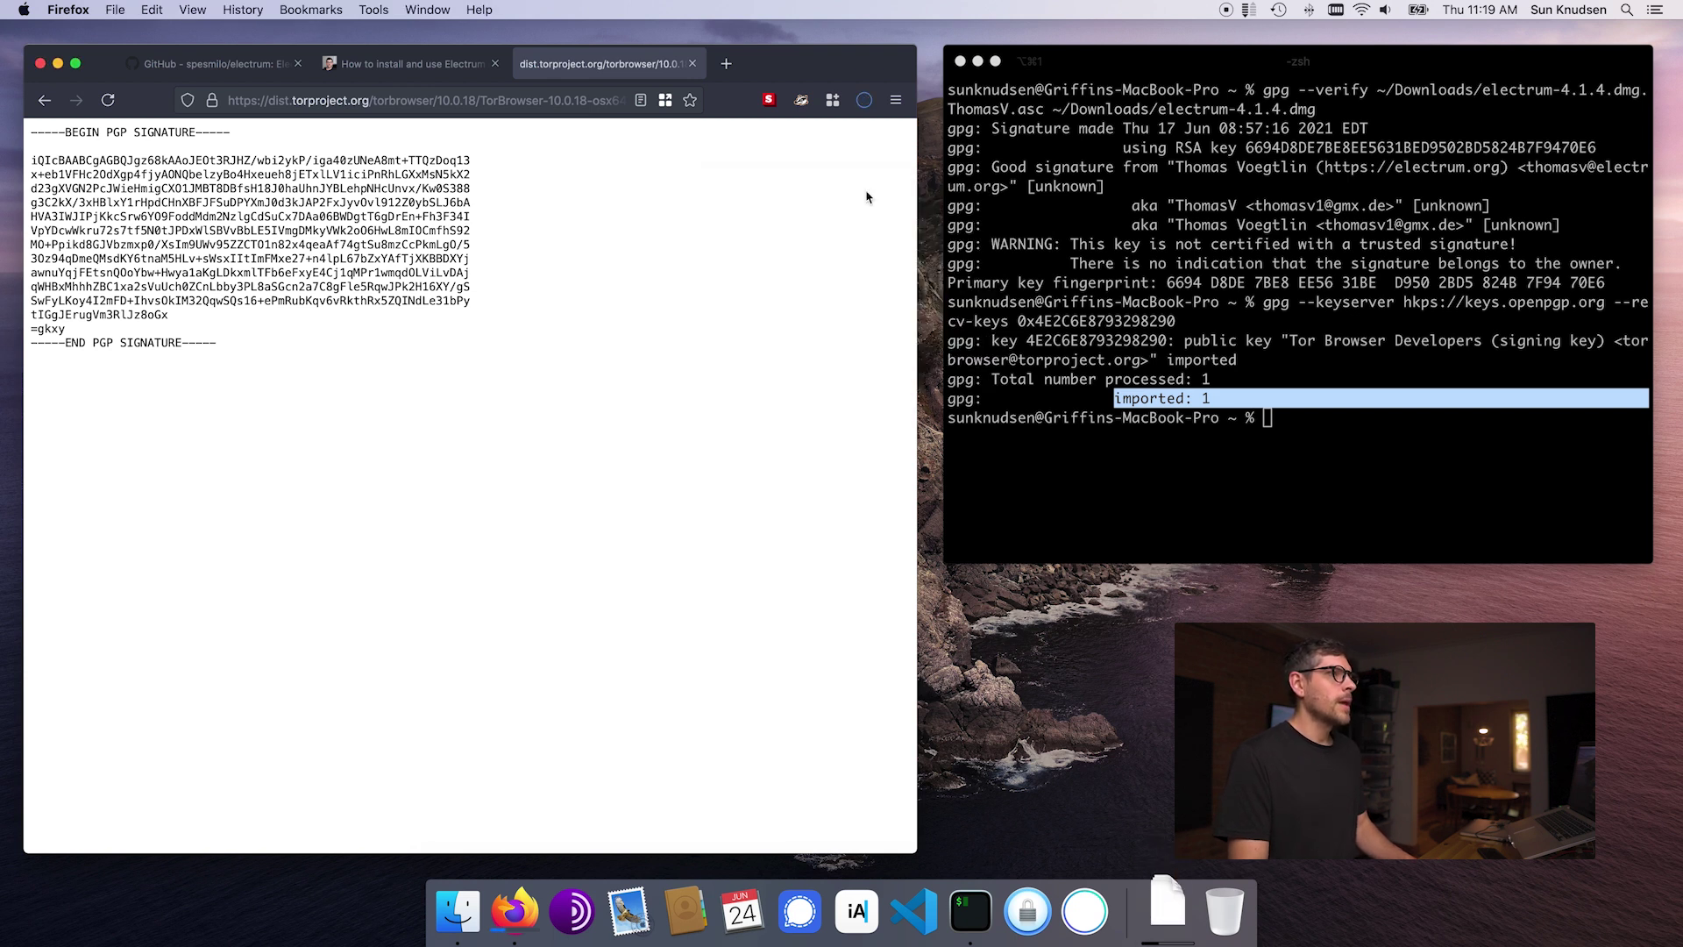
{"action": "left_click", "coordinate": [865, 101]}
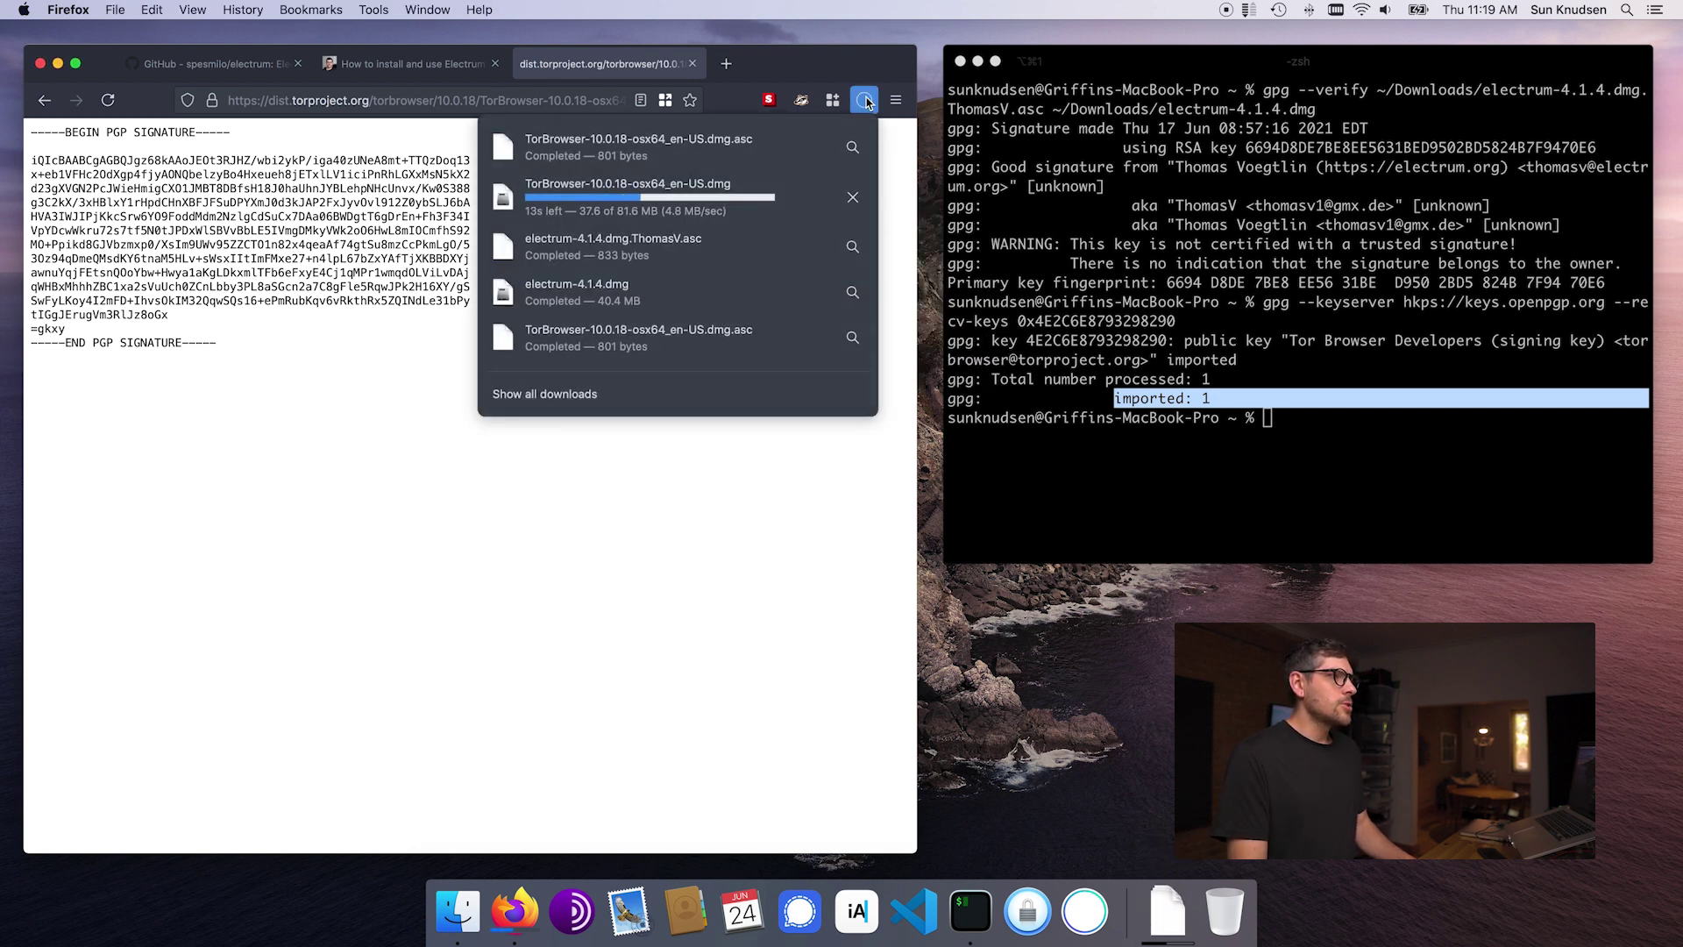
Check the TorBrowser-10.0.18 version on dist.torproject.org, then return to the guide
{"action": "left_click", "coordinate": [410, 63]}
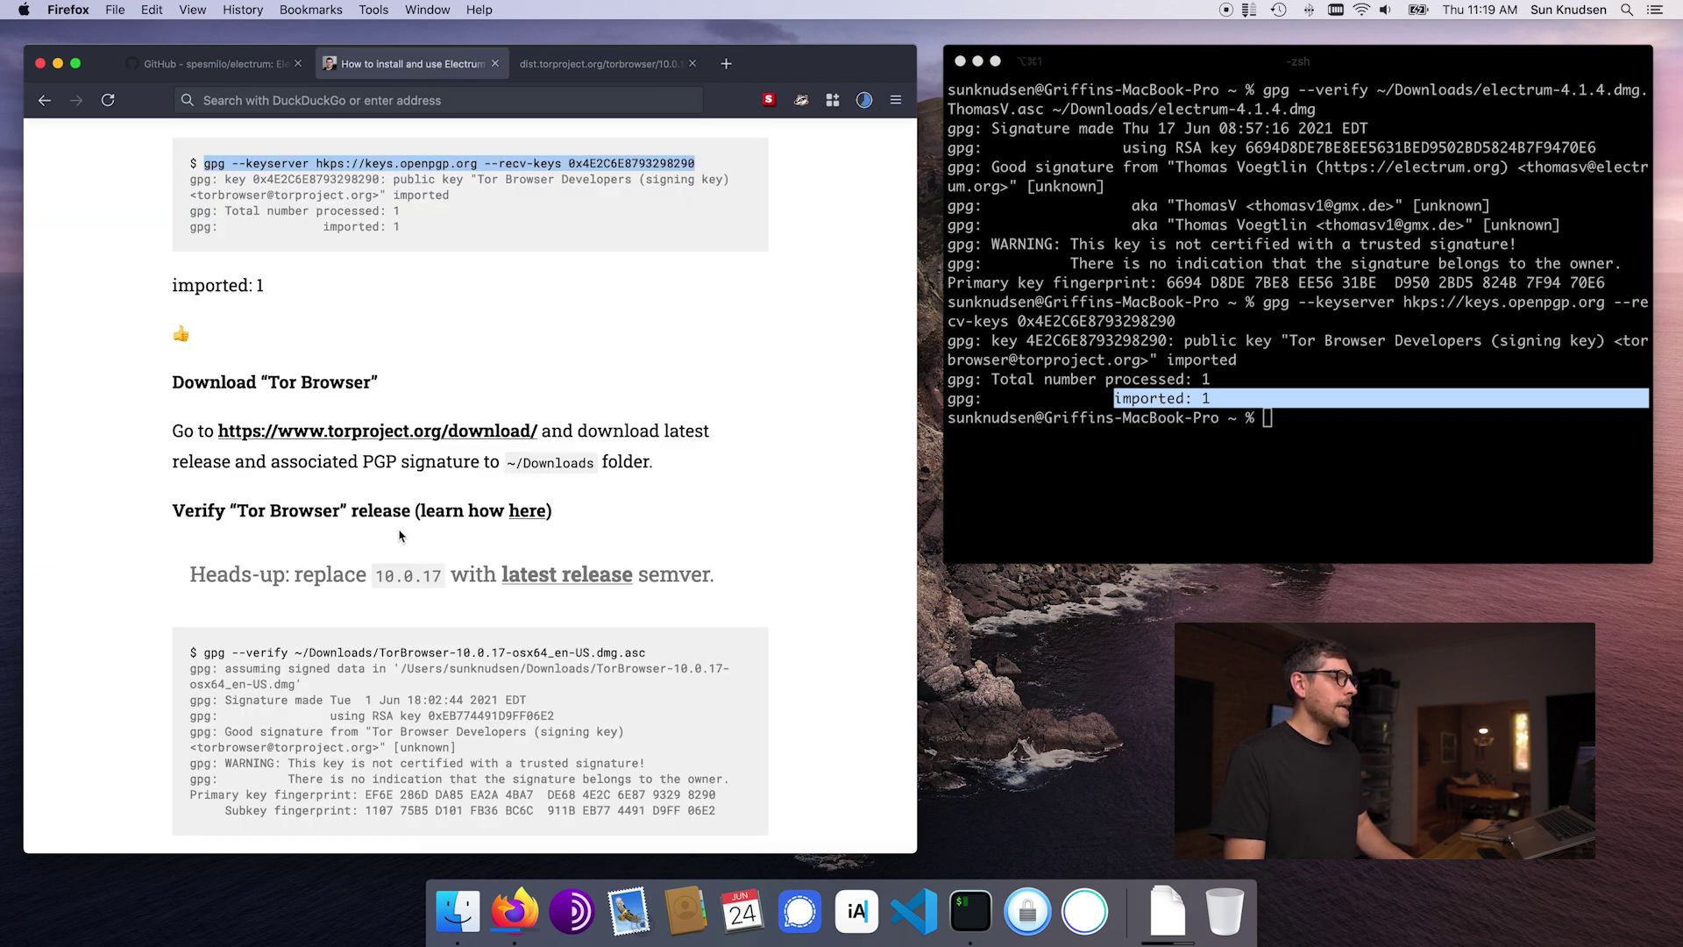
{"action": "scroll", "coordinate": [413, 260], "scroll_direction": "down", "scroll_amount": 5}
{"action": "left_click_drag", "start_coordinate": [204, 450], "coordinate": [661, 453]}
{"action": "key", "text": "super+c"}
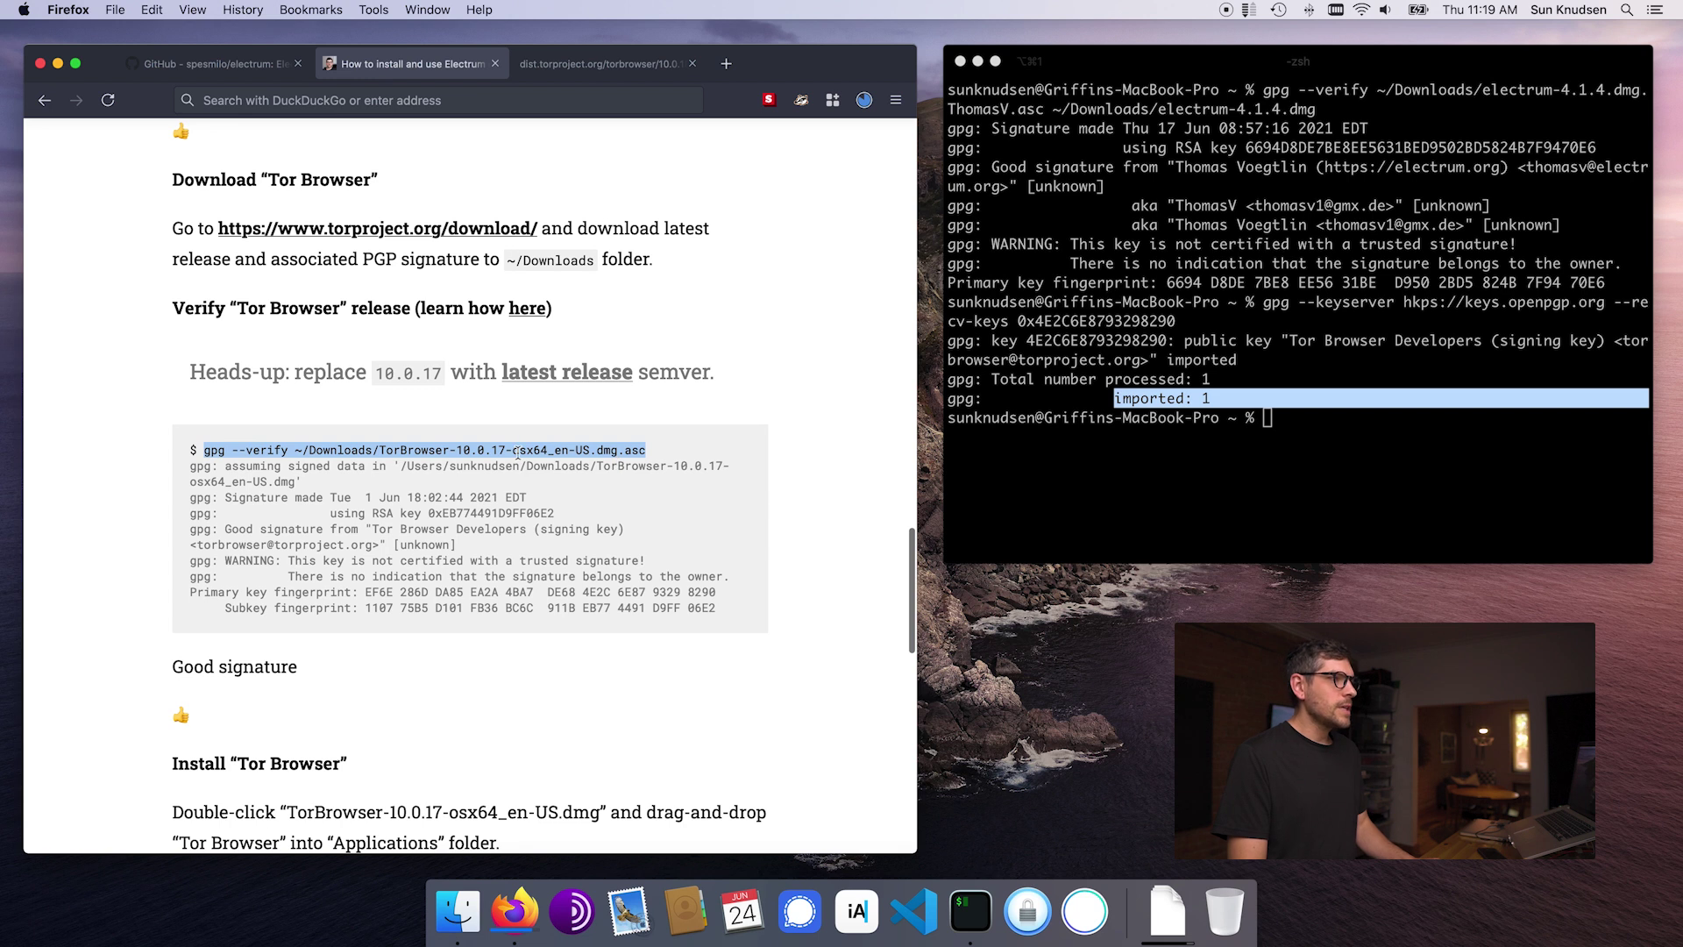
{"action": "left_click", "coordinate": [610, 65]}
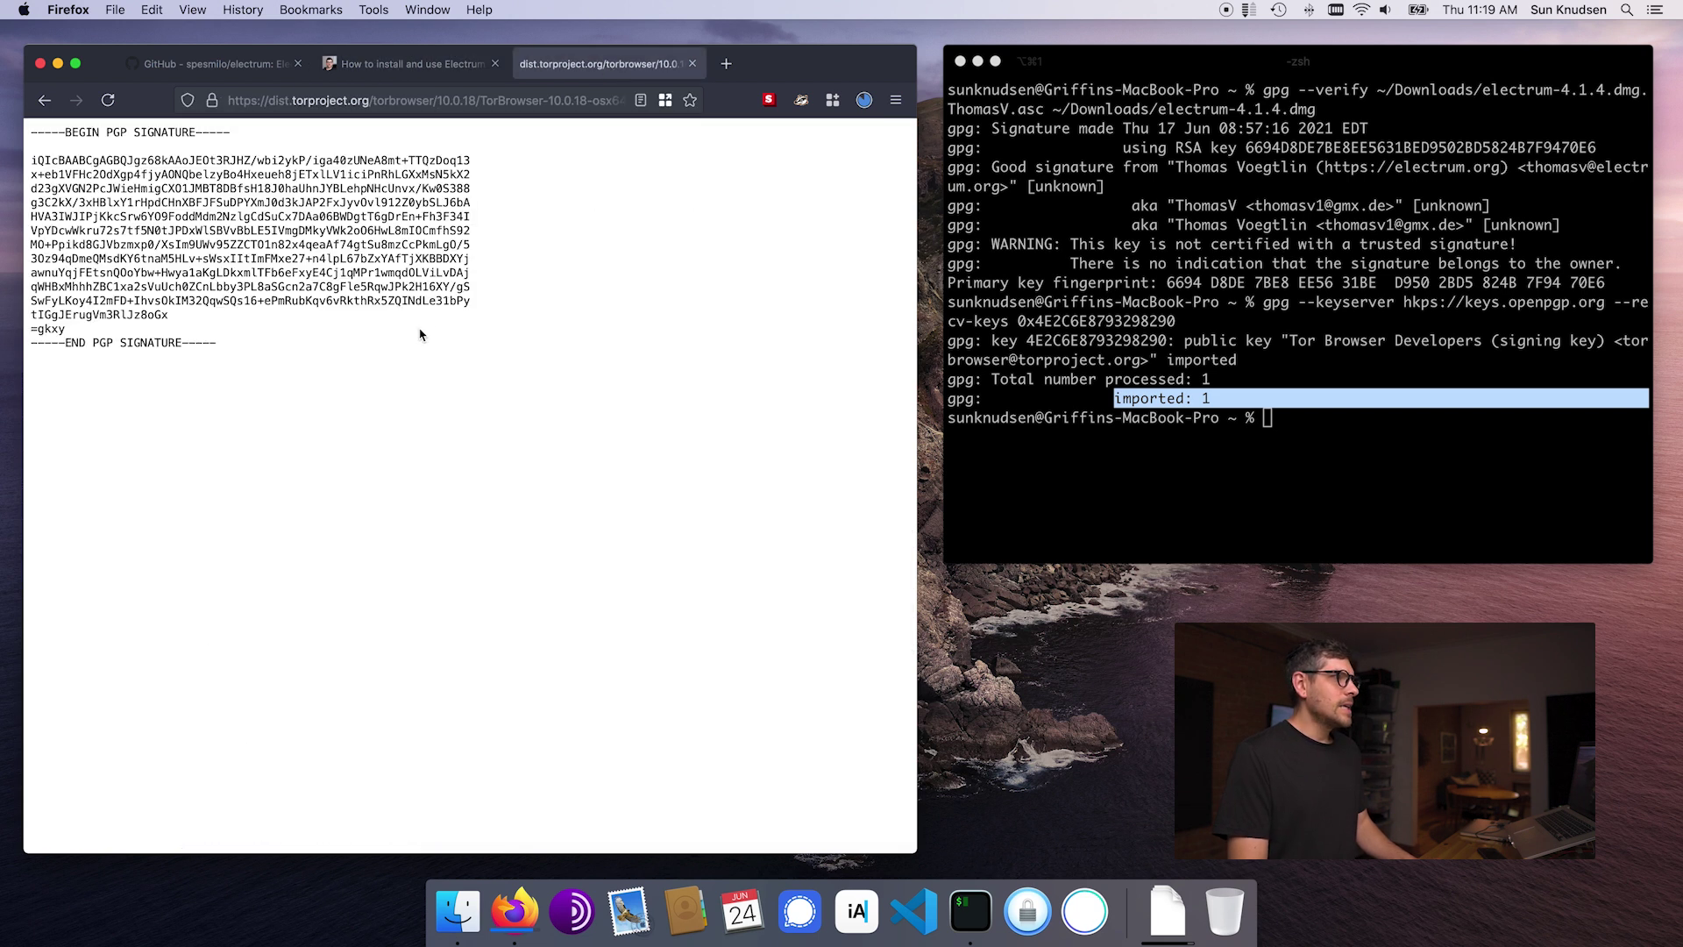
{"action": "left_click", "coordinate": [508, 104]}
{"action": "left_click", "coordinate": [470, 100]}
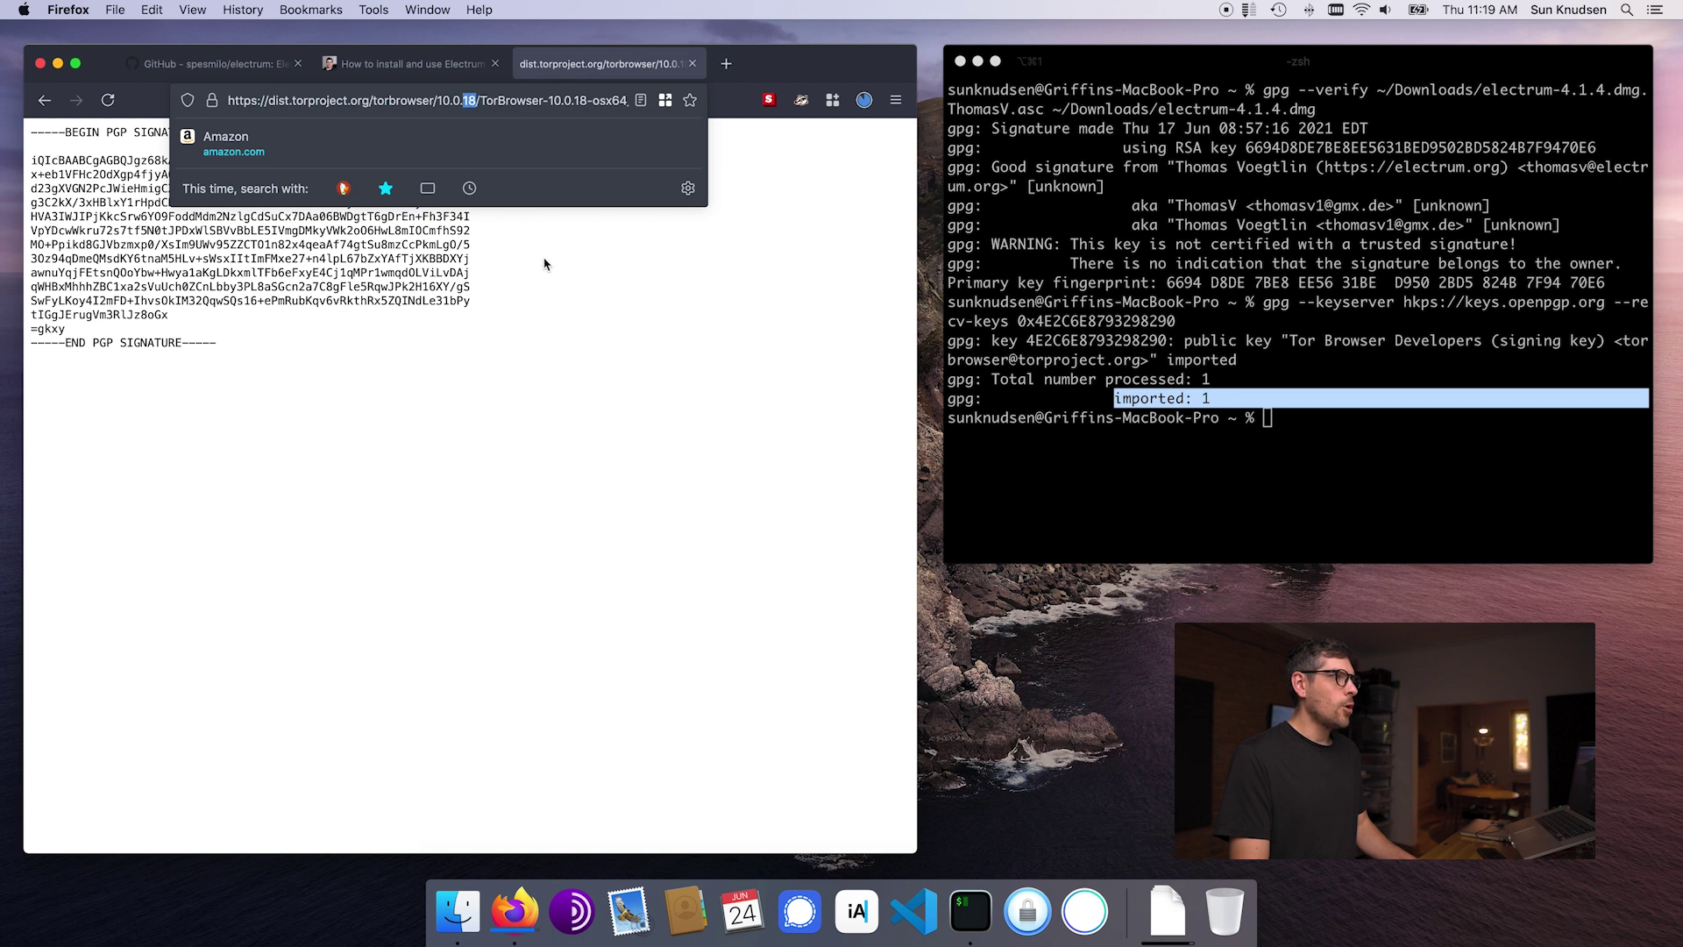
{"action": "left_click", "coordinate": [544, 264]}
{"action": "left_click", "coordinate": [456, 64]}
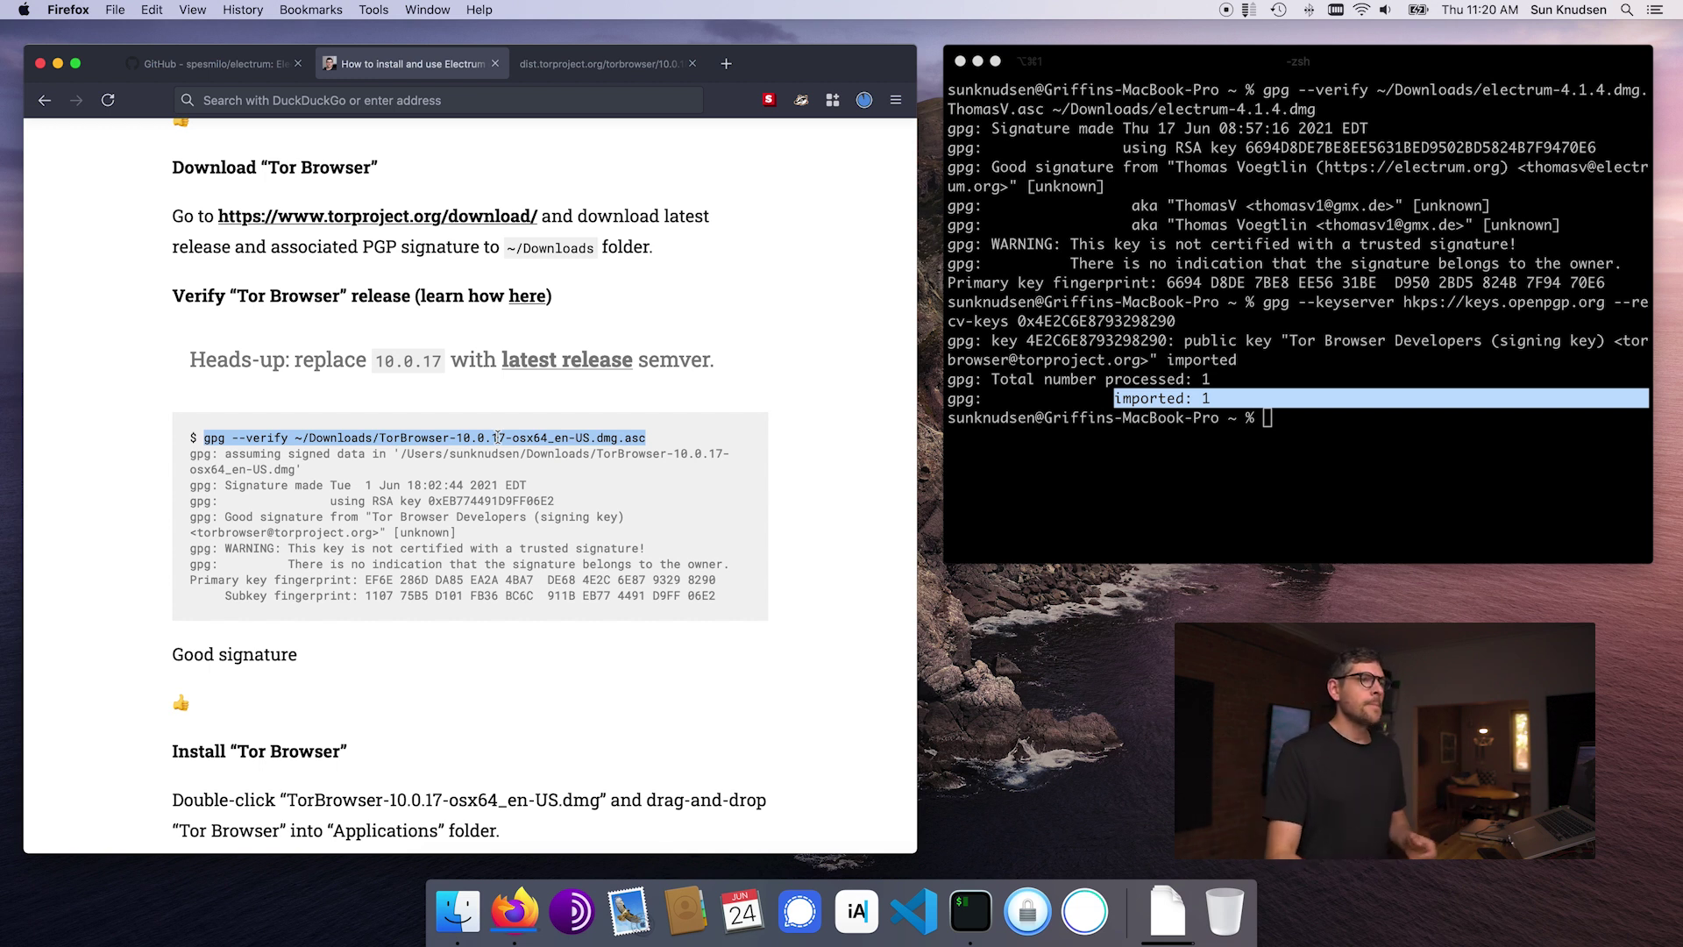
Run gpg --verify on the TorBrowser-10.0.18 download, changing the version from 10.0.17 to 10.0.18
{"action": "left_click", "coordinate": [1334, 444]}
{"action": "type", "text": "clear"}
{"action": "key", "text": "Return"}
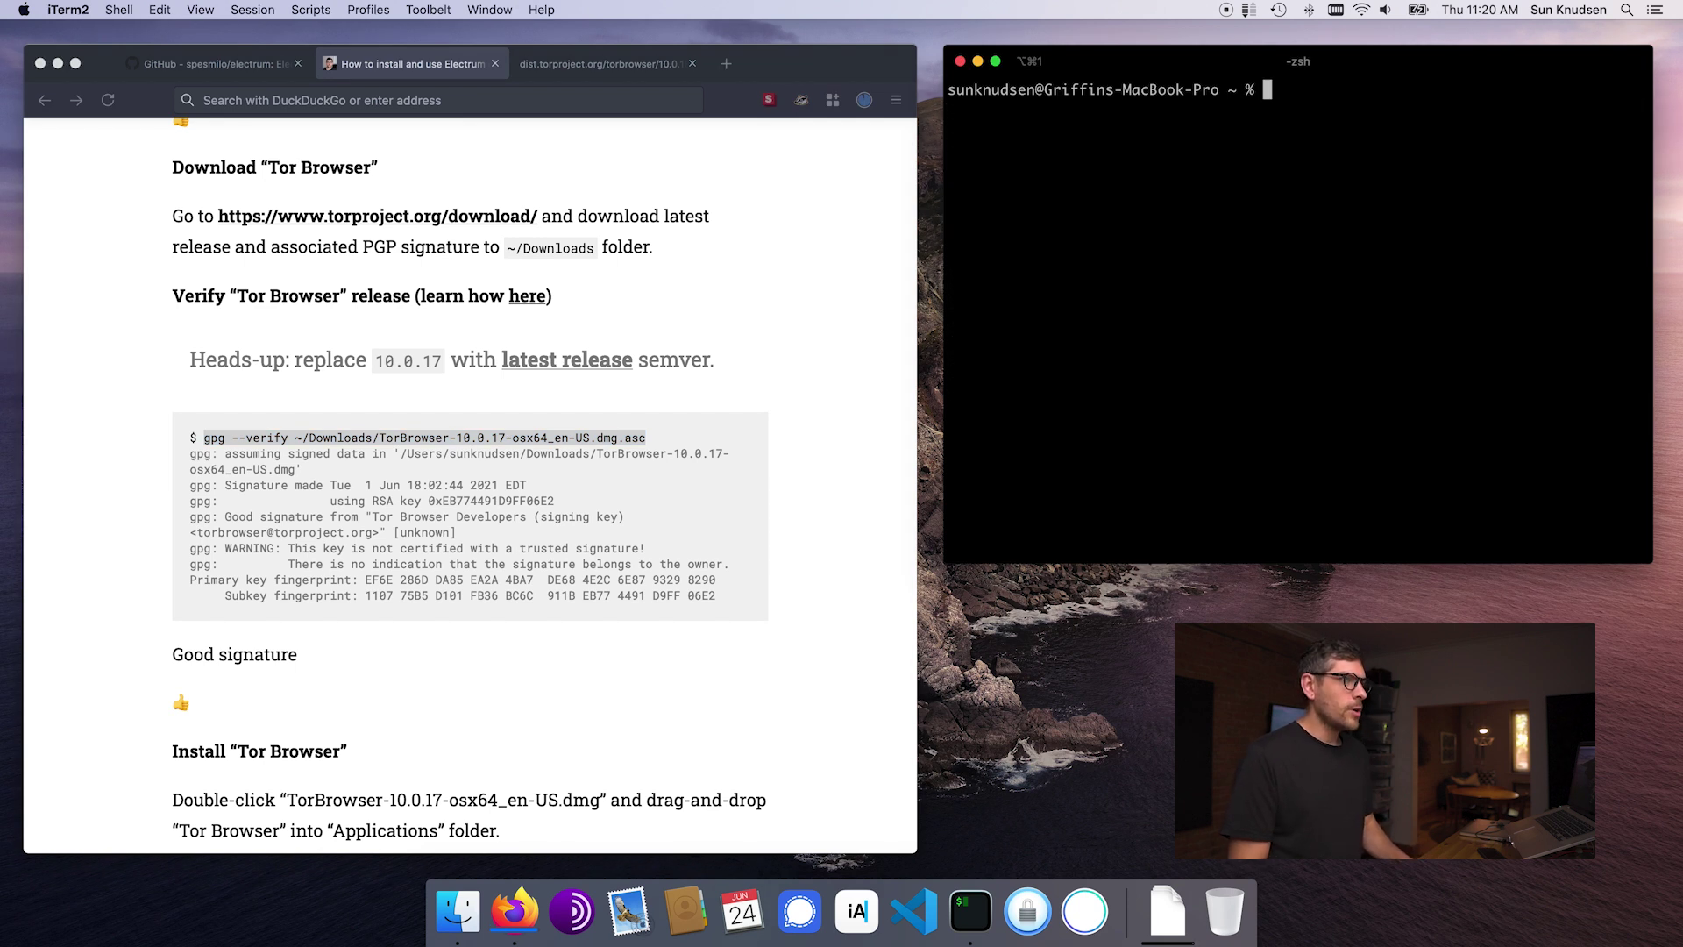
{"action": "key", "text": "super+v"}
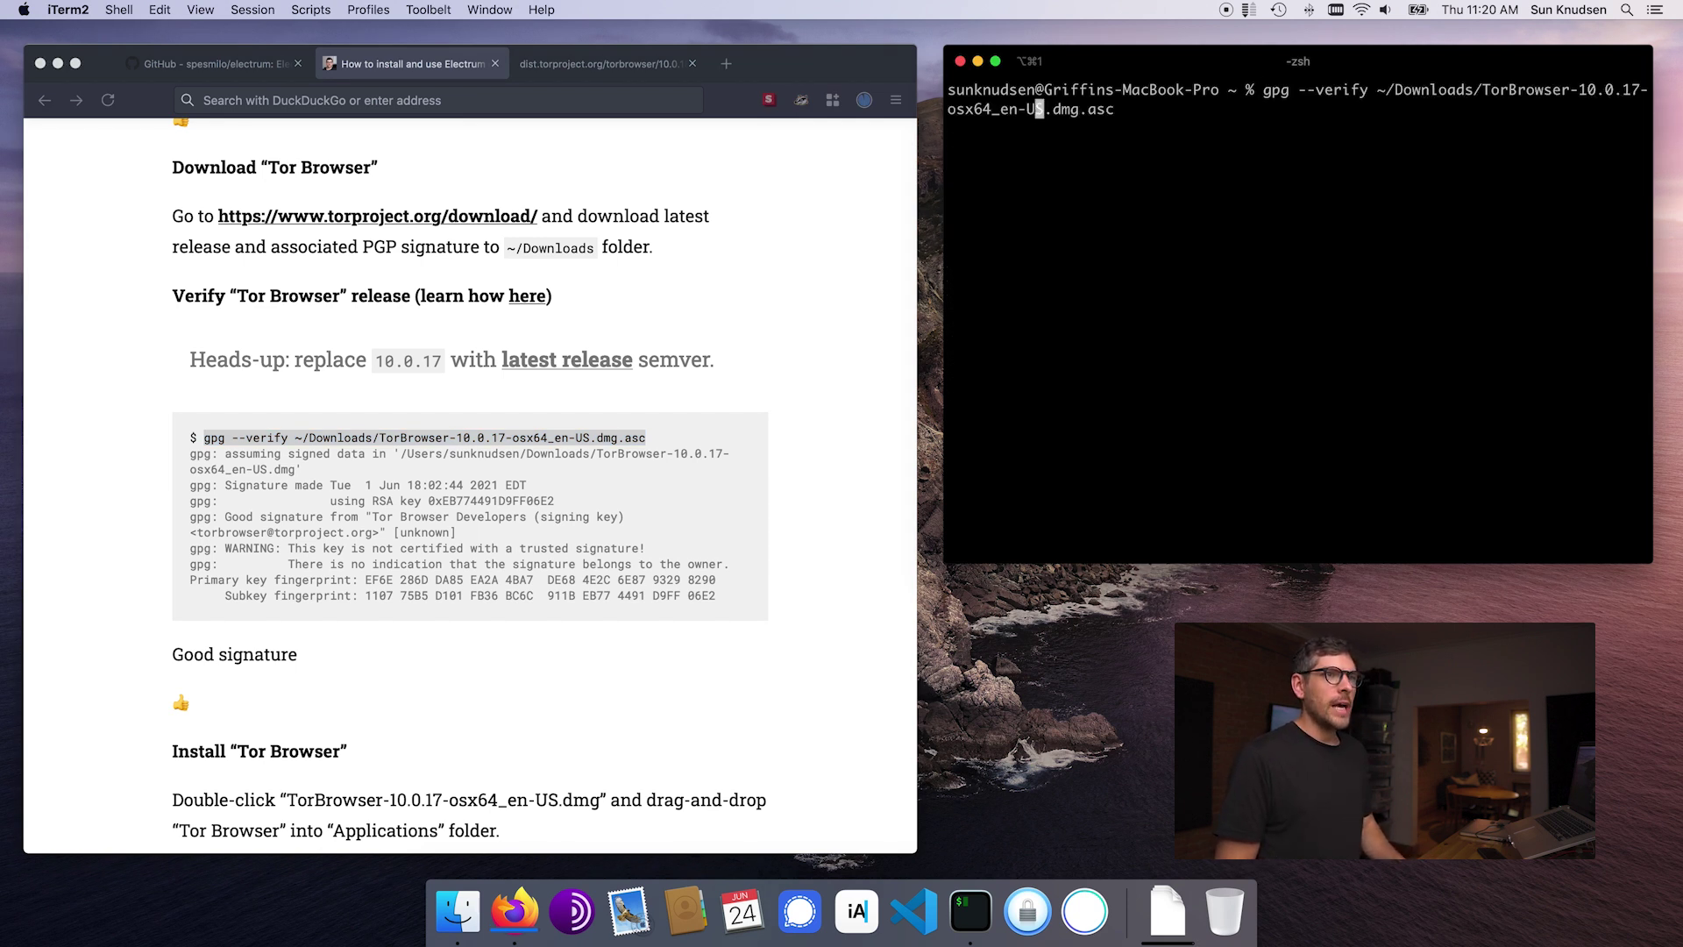
{"action": "key", "text": "Delete"}
{"action": "type", "text": "8"}
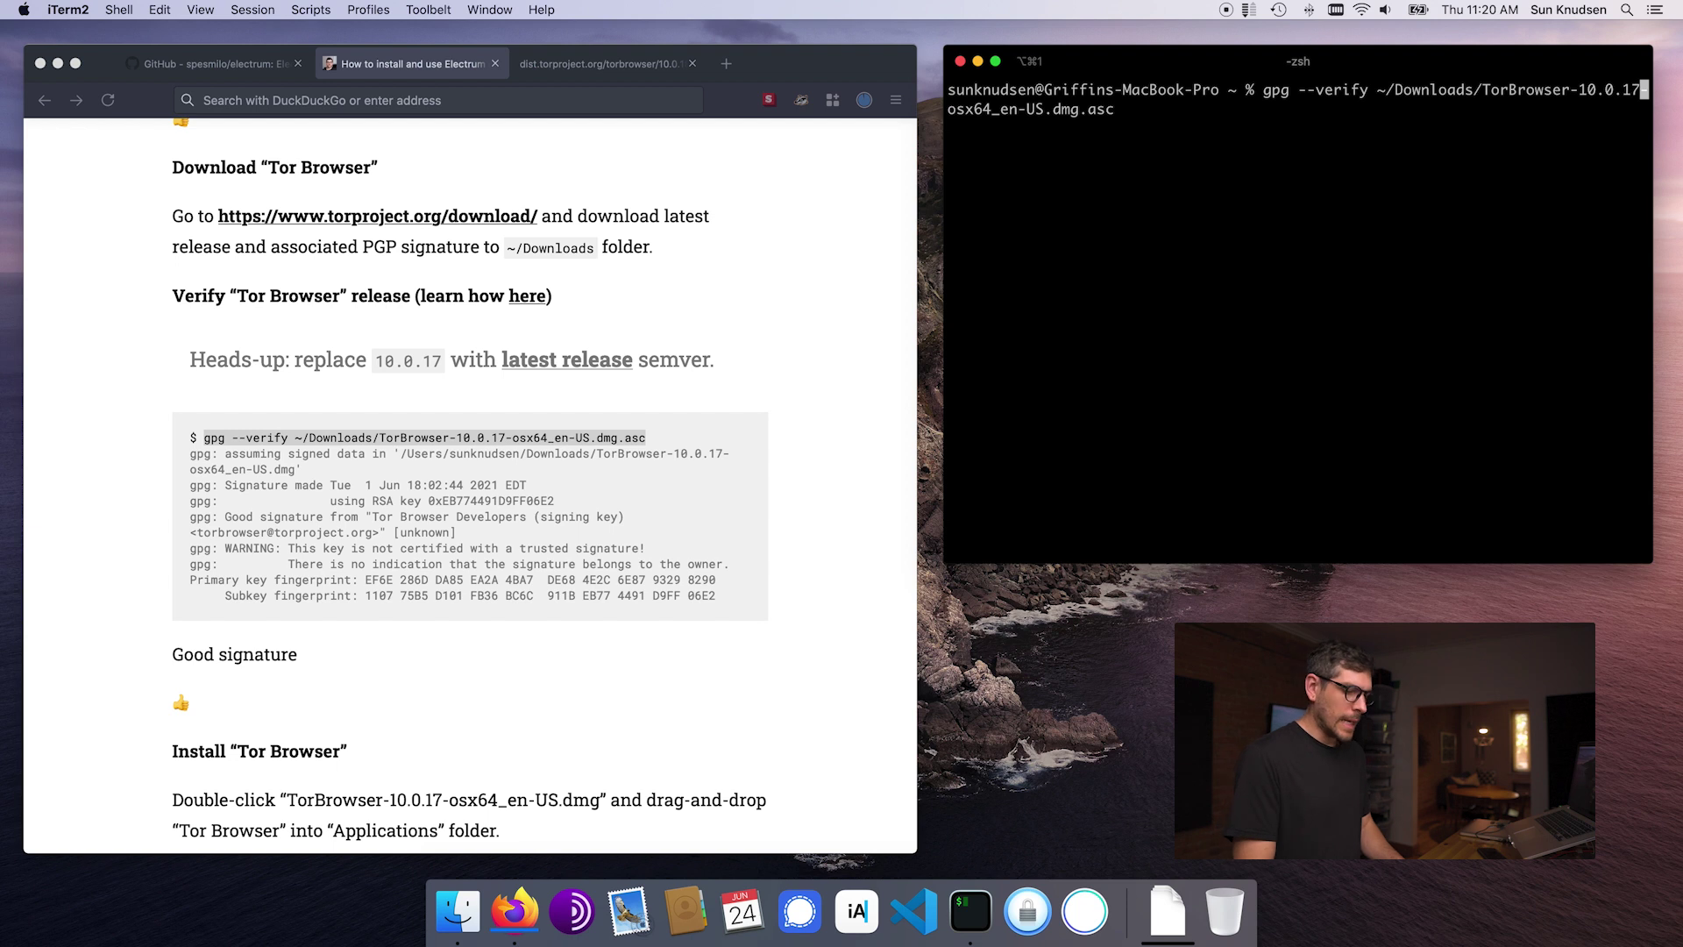
{"action": "key", "text": "Return"}
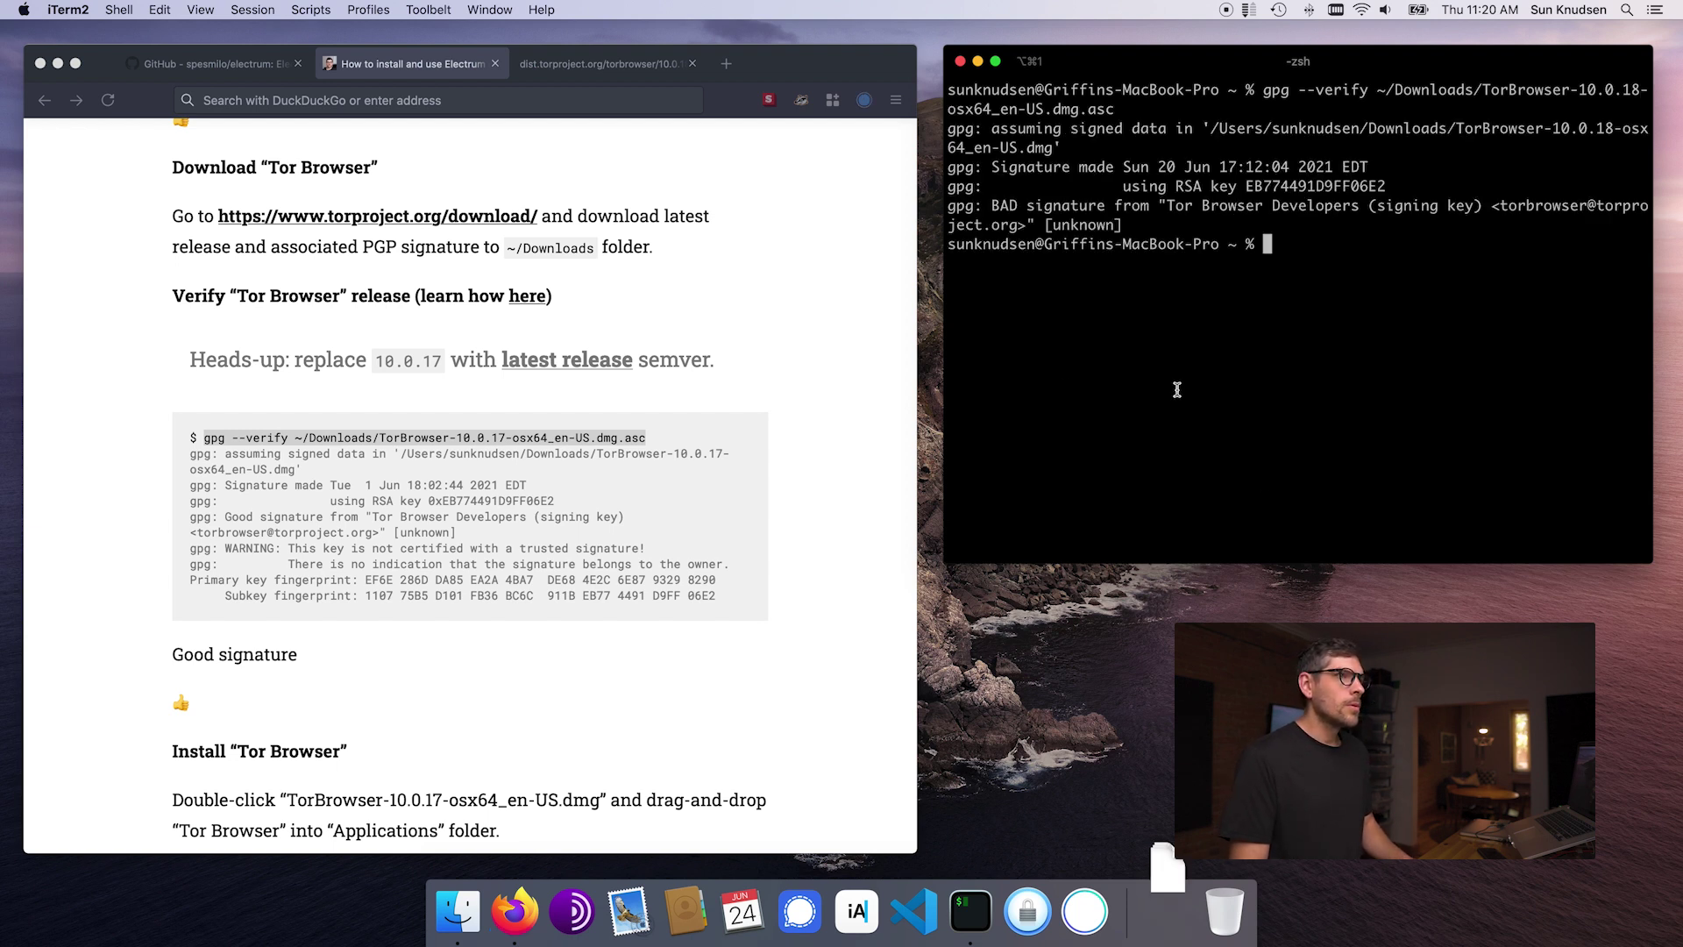
Rerun the check and compare the Good signature's primary key fingerprint against the guide
{"action": "type", "text": "clear"}
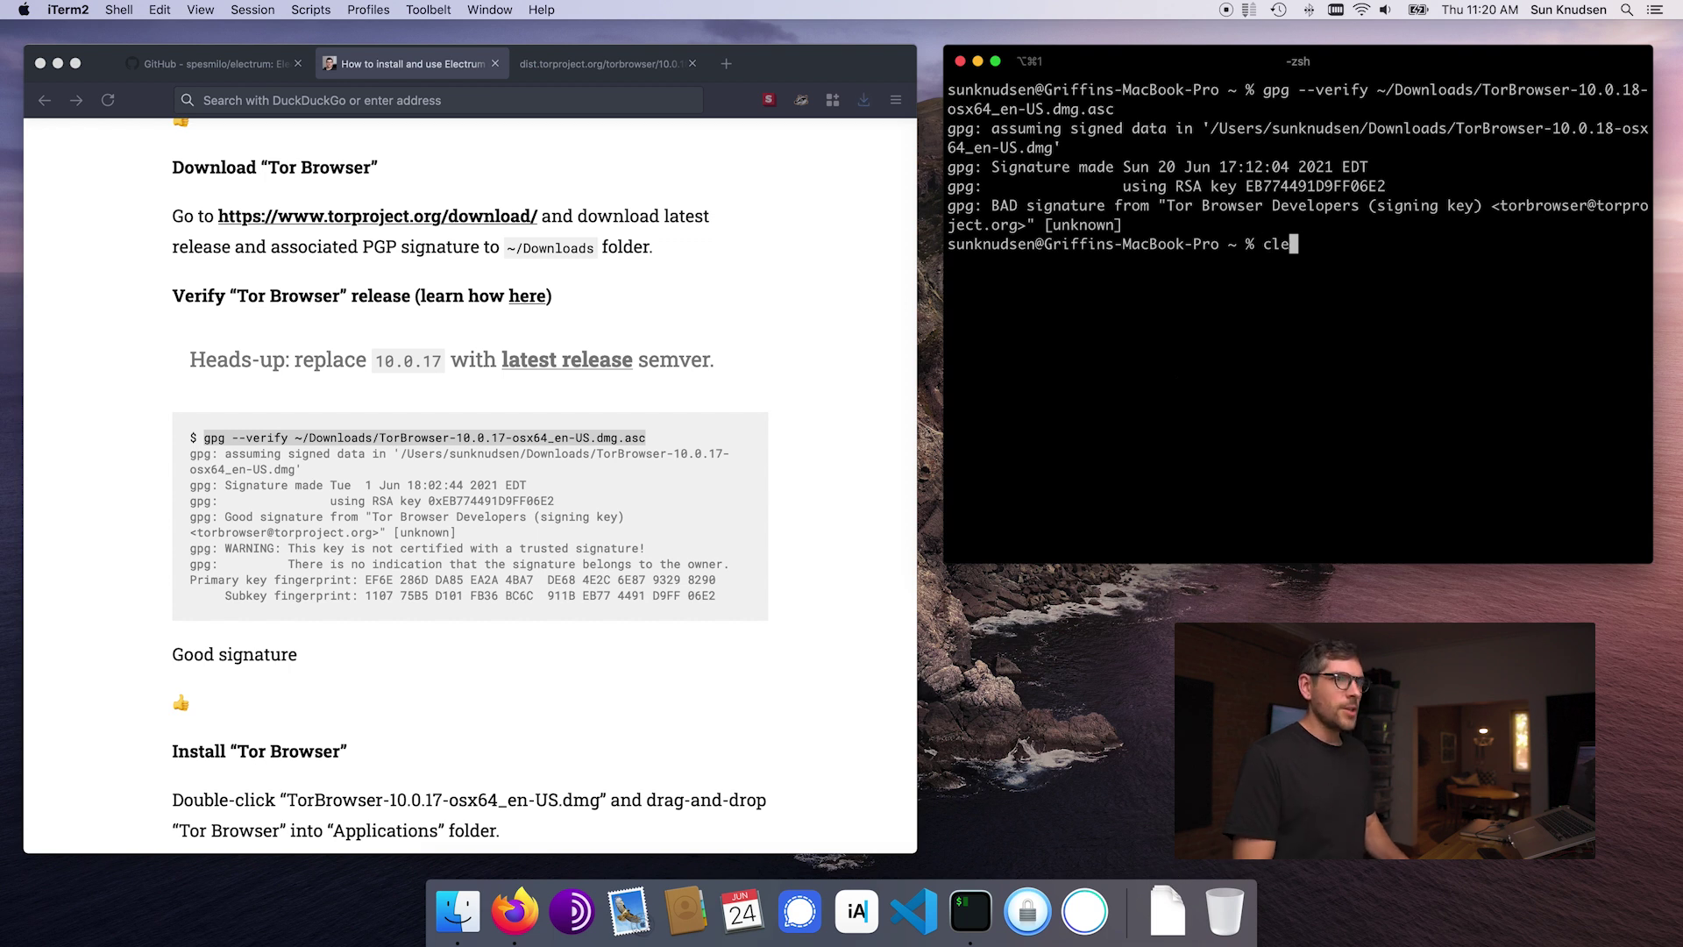
{"action": "key", "text": "Return"}
{"action": "key", "text": "Up"}
{"action": "key", "text": "Return"}
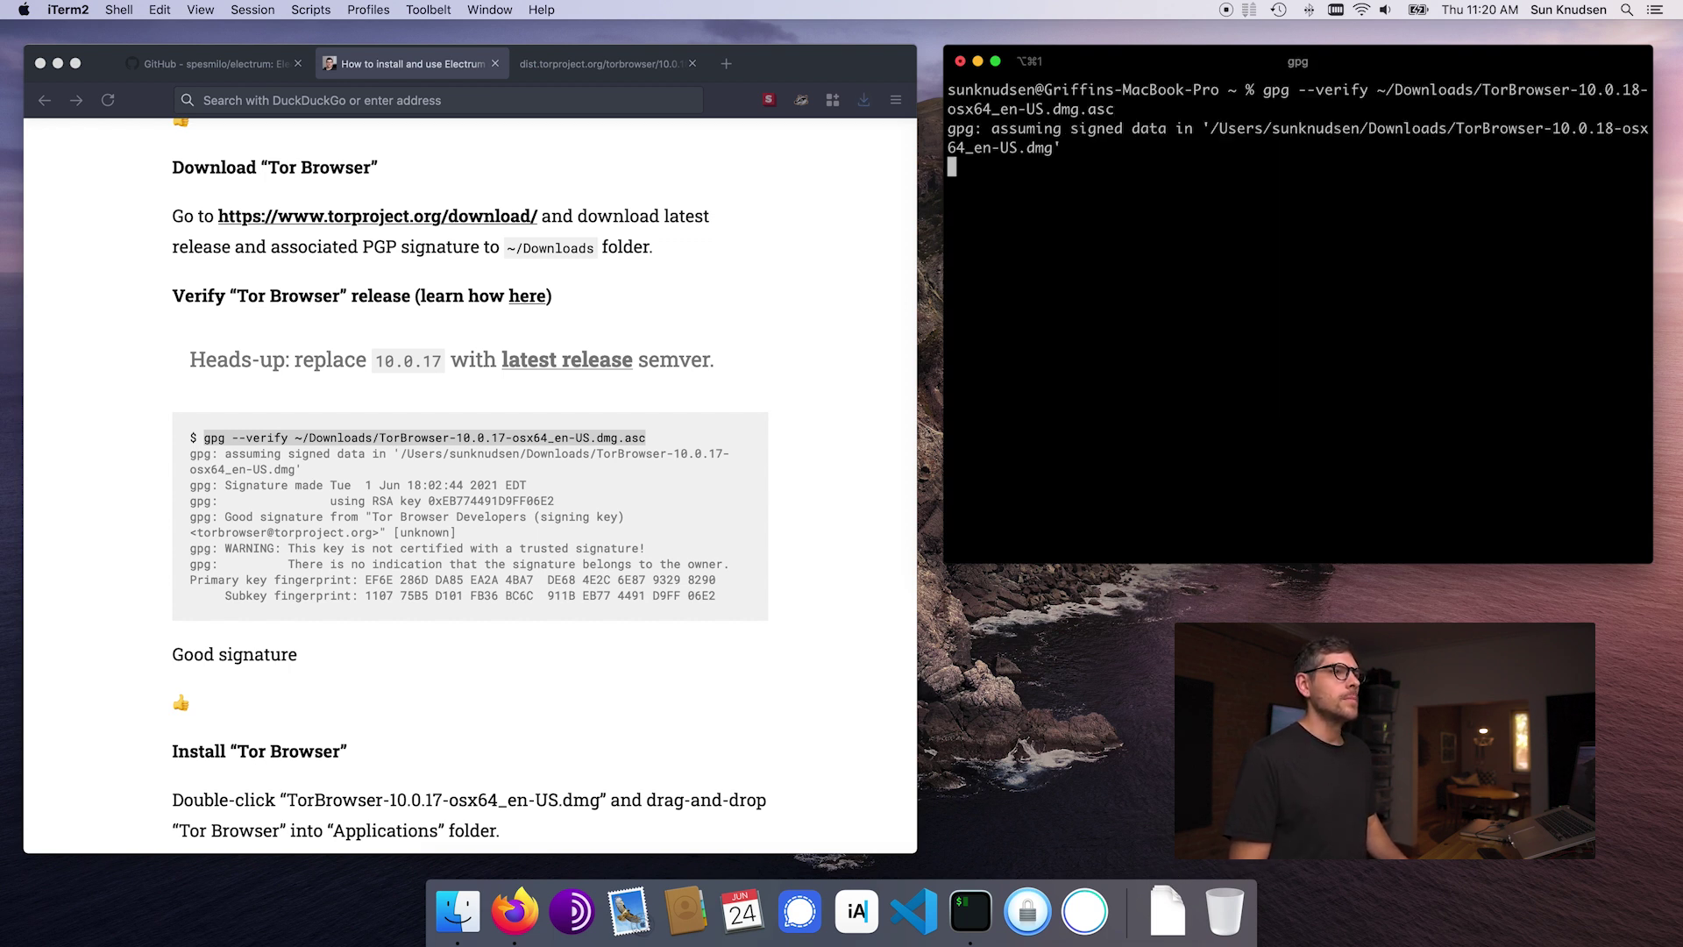
{"action": "left_click_drag", "start_coordinate": [992, 200], "coordinate": [1114, 198]}
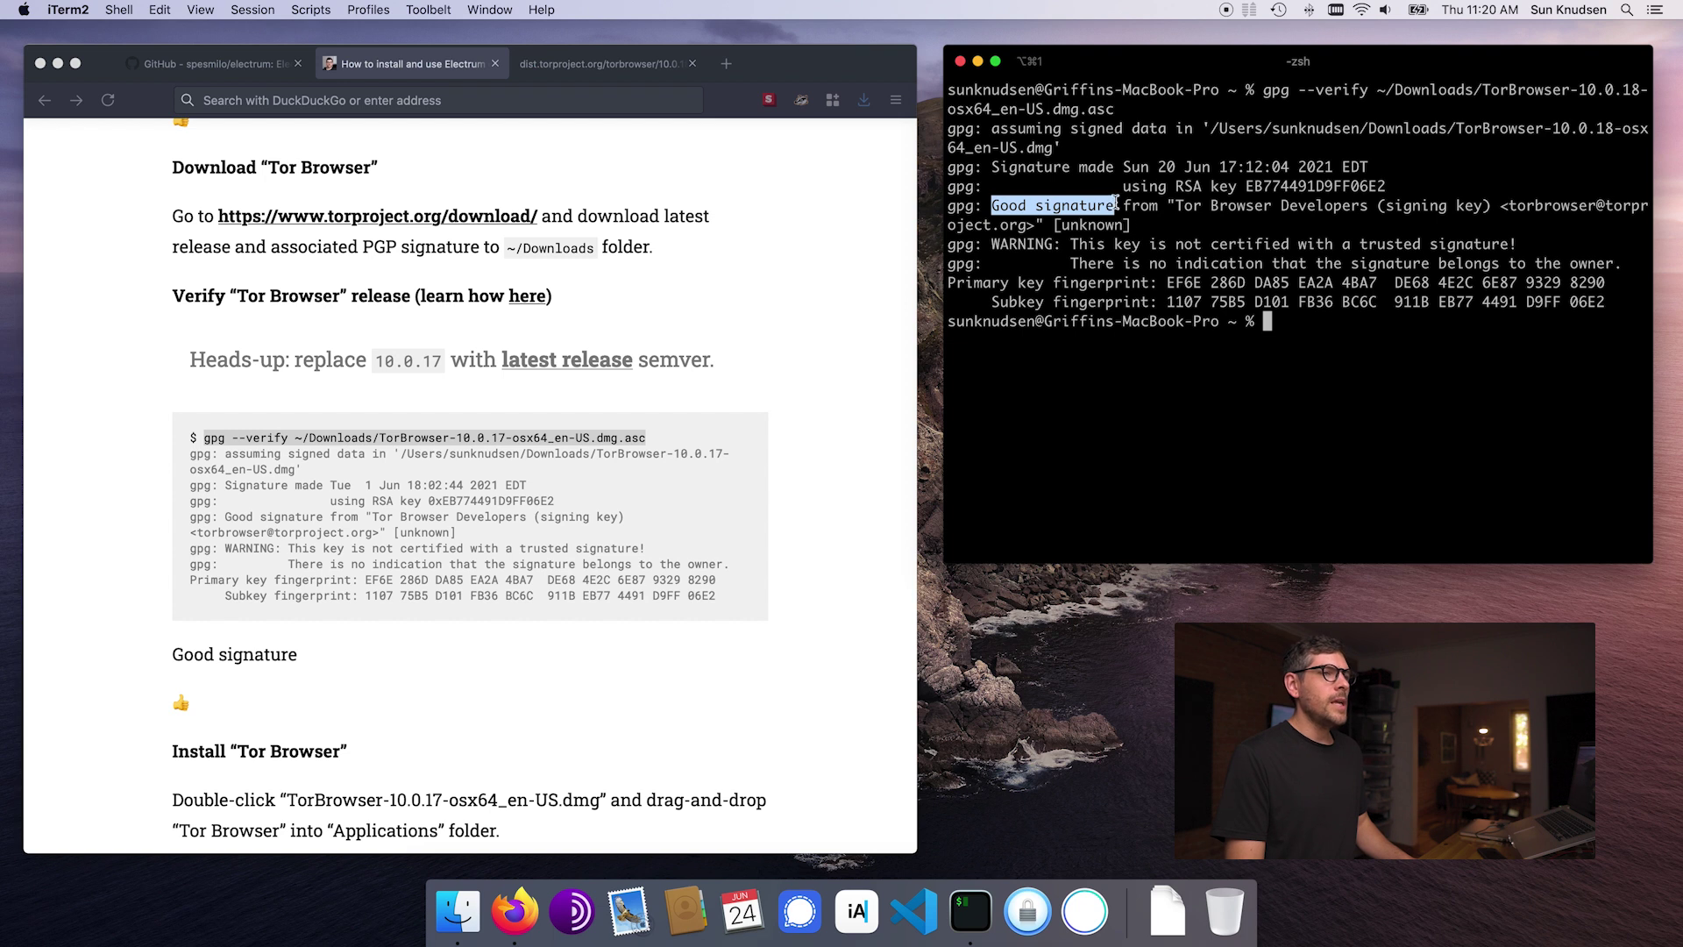
{"action": "left_click", "coordinate": [1185, 281]}
{"action": "left_click_drag", "start_coordinate": [1169, 281], "coordinate": [1554, 283]}
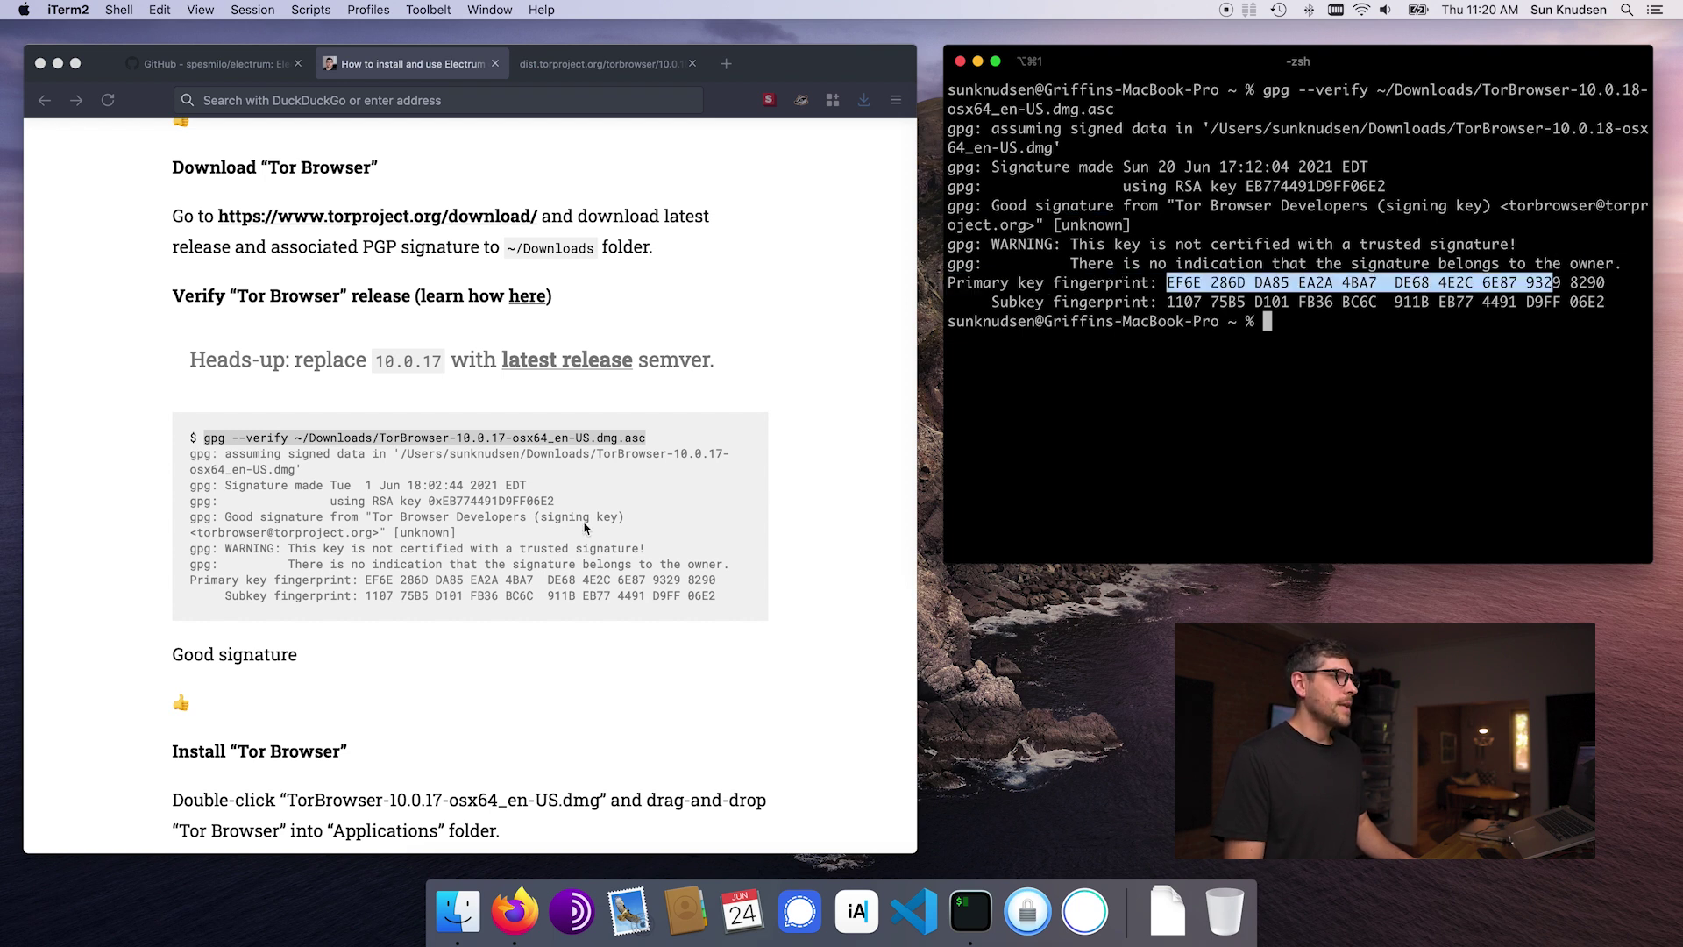
{"action": "left_click", "coordinate": [457, 497]}
{"action": "scroll", "coordinate": [524, 561], "scroll_direction": "down", "scroll_amount": 5}
{"action": "left_click", "coordinate": [432, 411]}
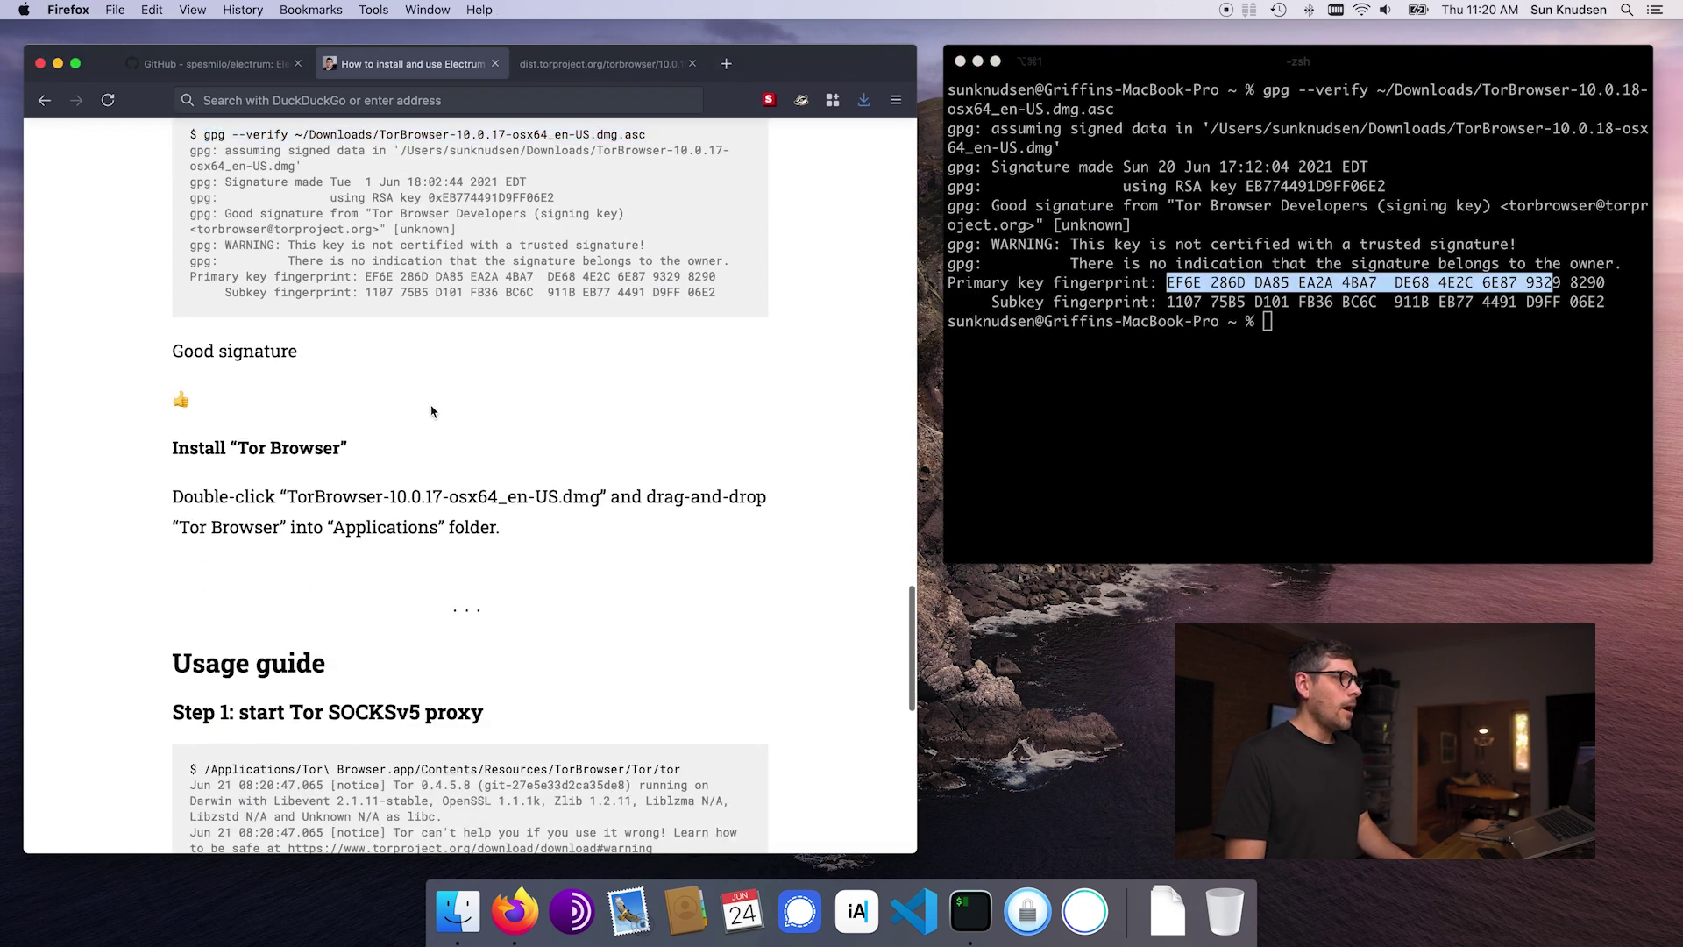
{"action": "left_click", "coordinate": [1168, 911]}
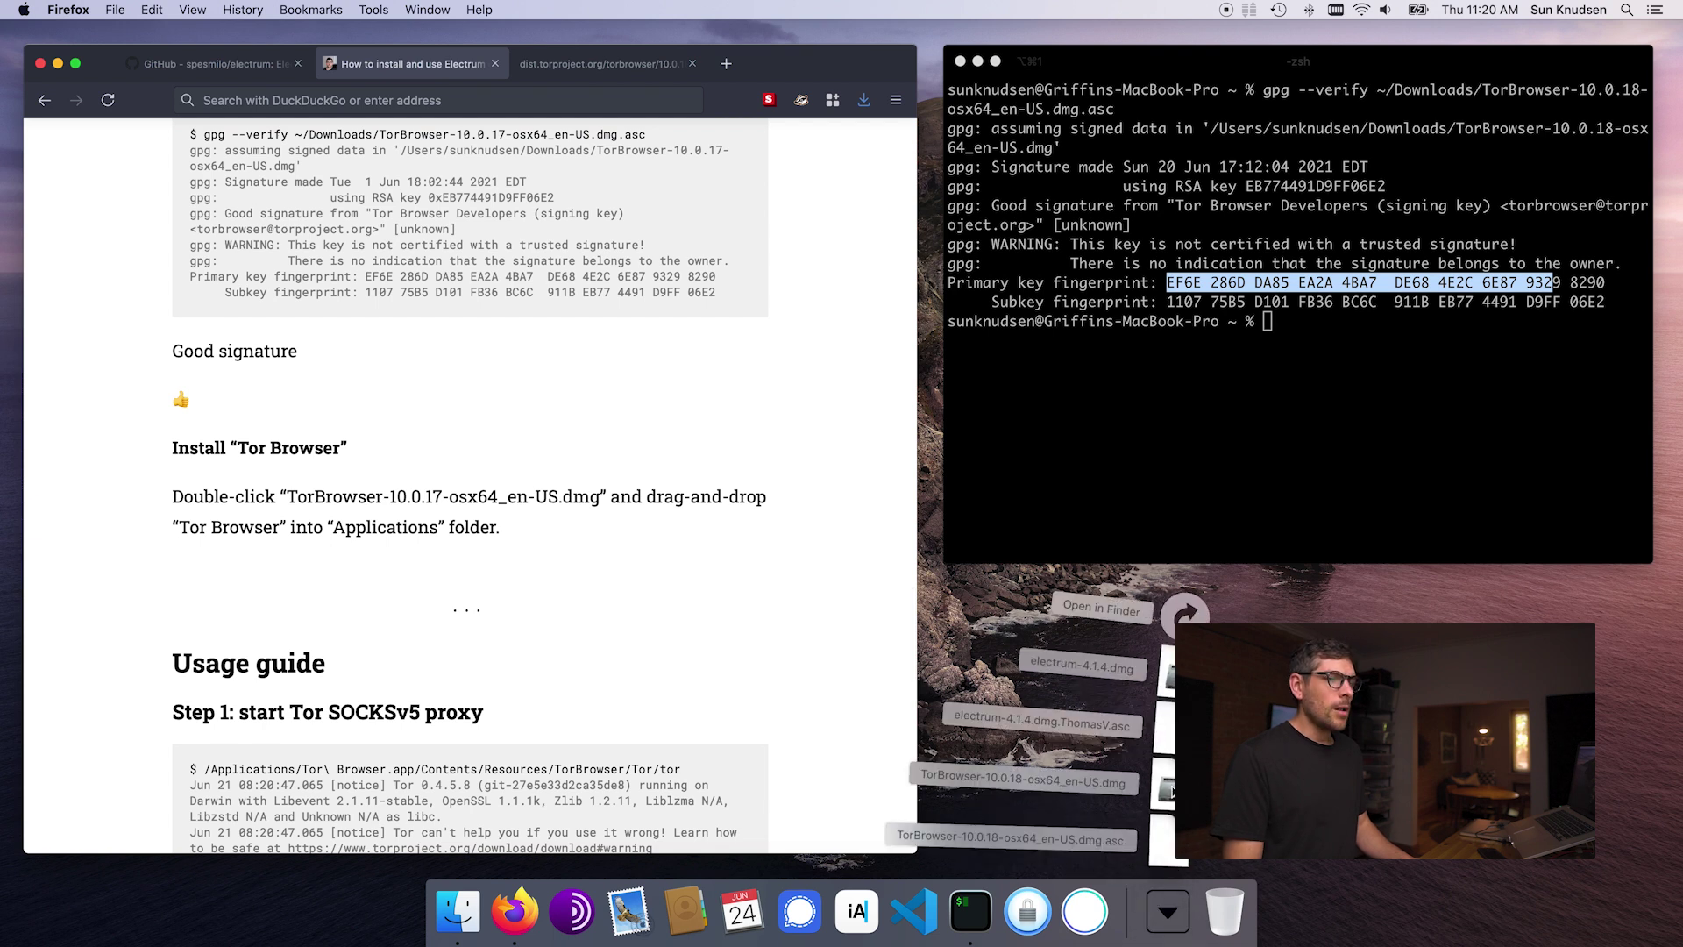
Open TorBrowser-10.0.18-osx64_en-US.dmg and copy Tor Browser into Applications, replacing the old copy
{"action": "left_click", "coordinate": [1167, 788]}
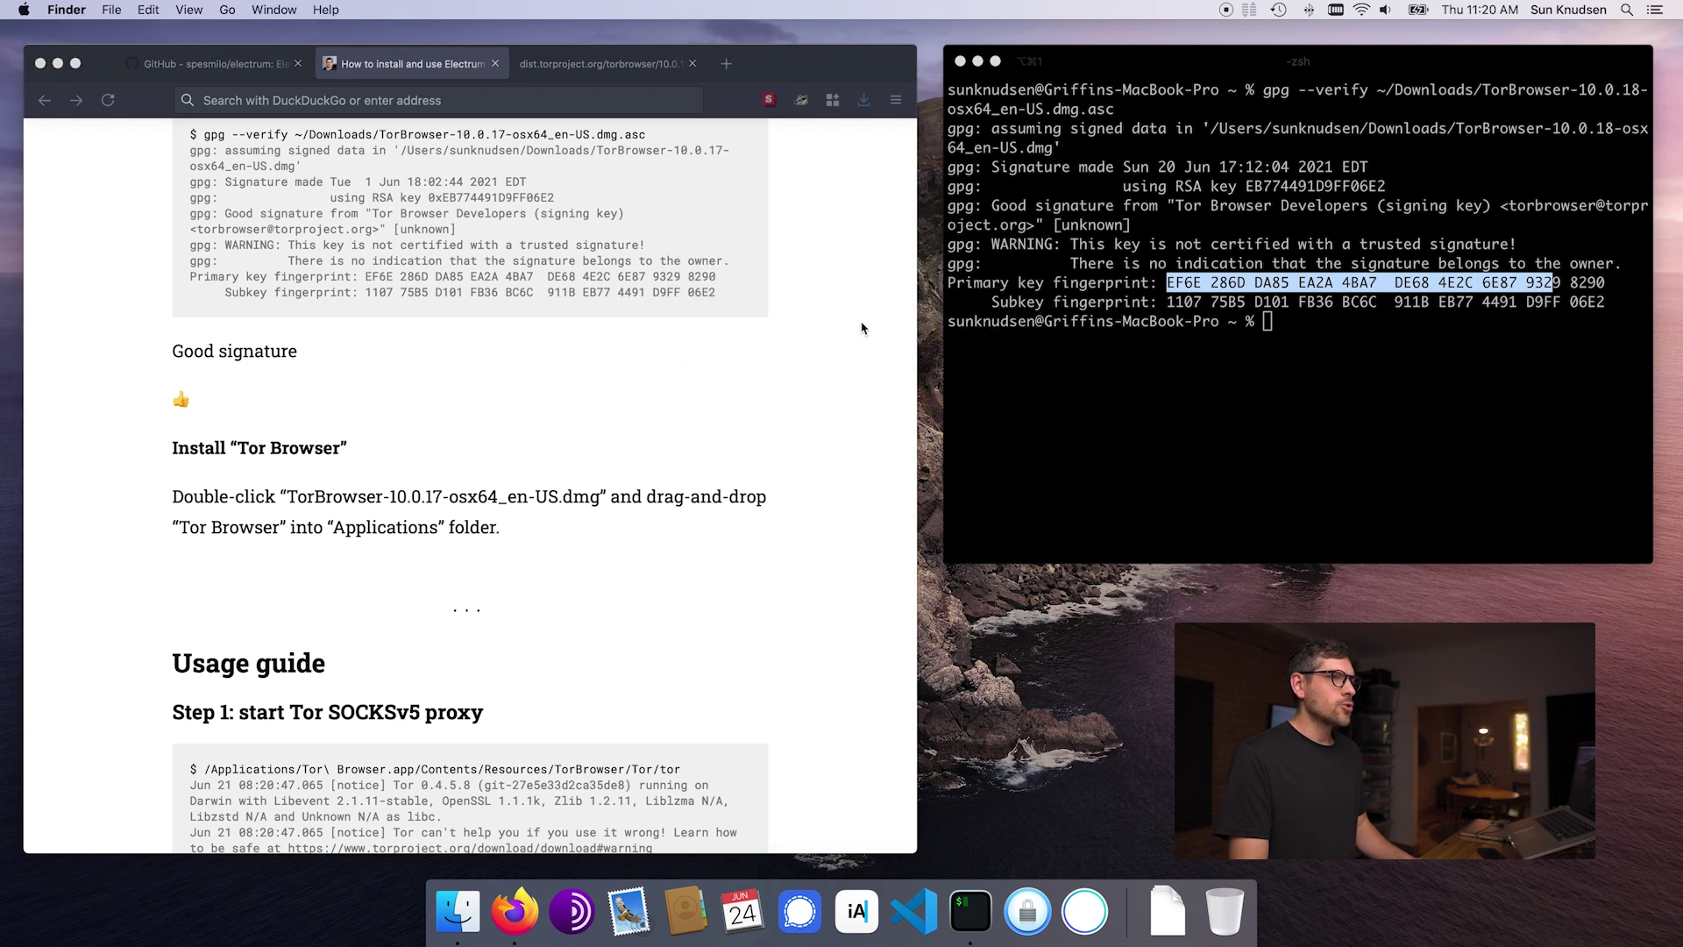
{"action": "left_click", "coordinate": [275, 10]}
{"action": "left_click", "coordinate": [279, 47]}
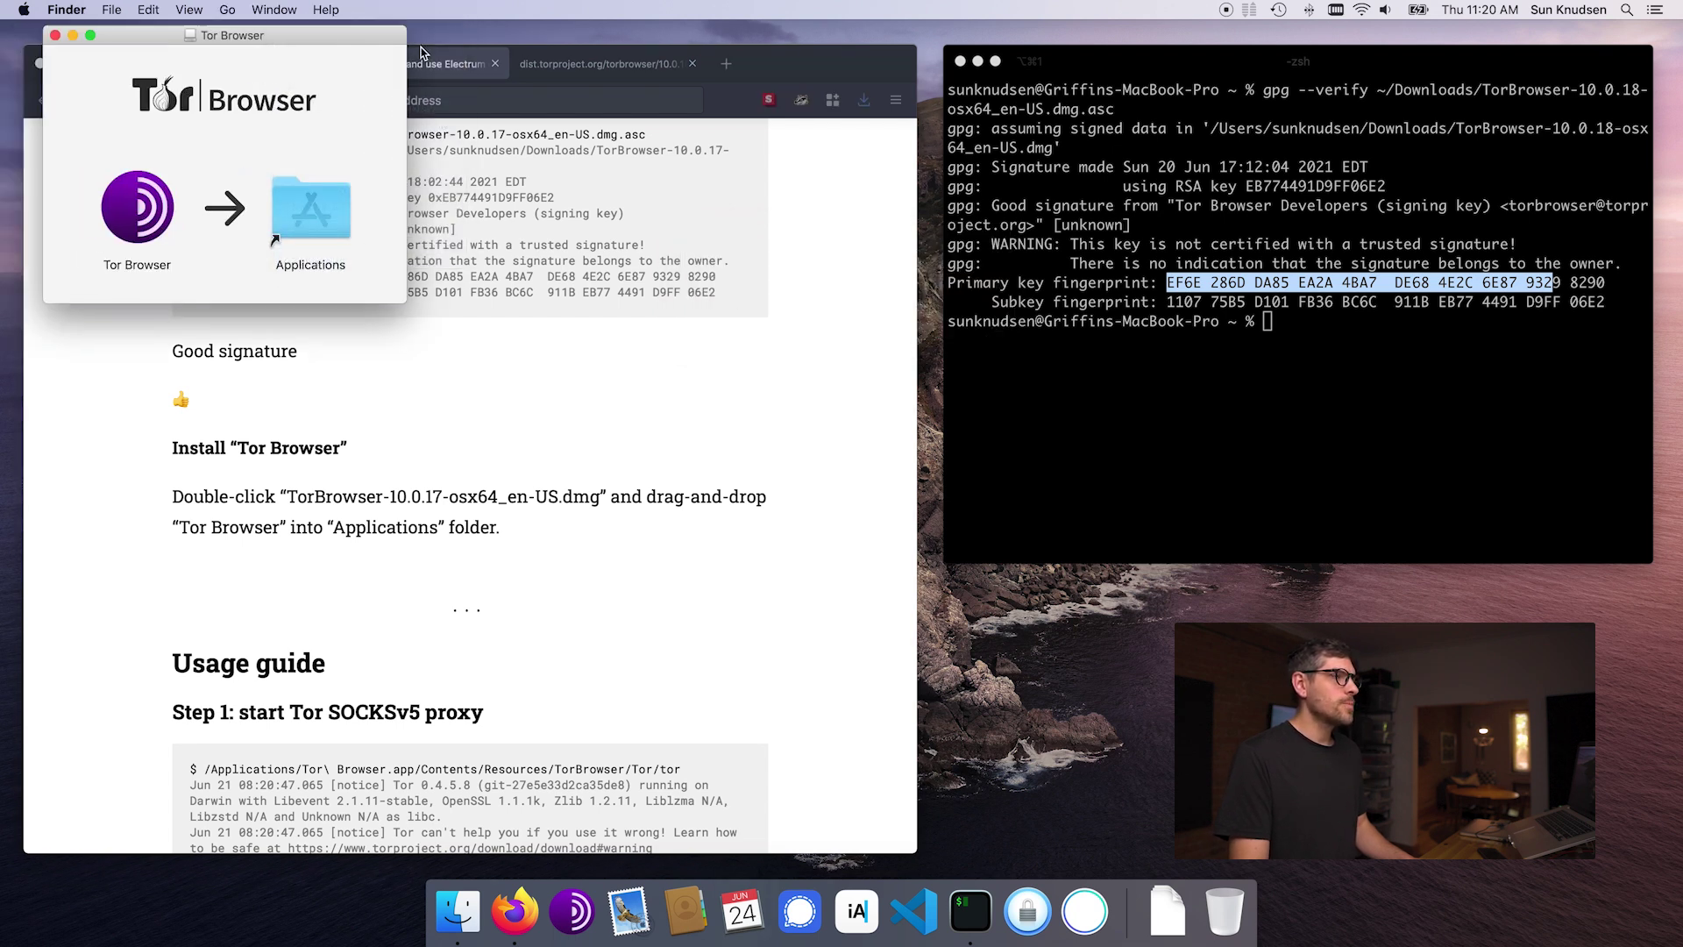
{"action": "left_click_drag", "start_coordinate": [228, 35], "coordinate": [684, 133]}
{"action": "left_click_drag", "start_coordinate": [588, 305], "coordinate": [755, 310]}
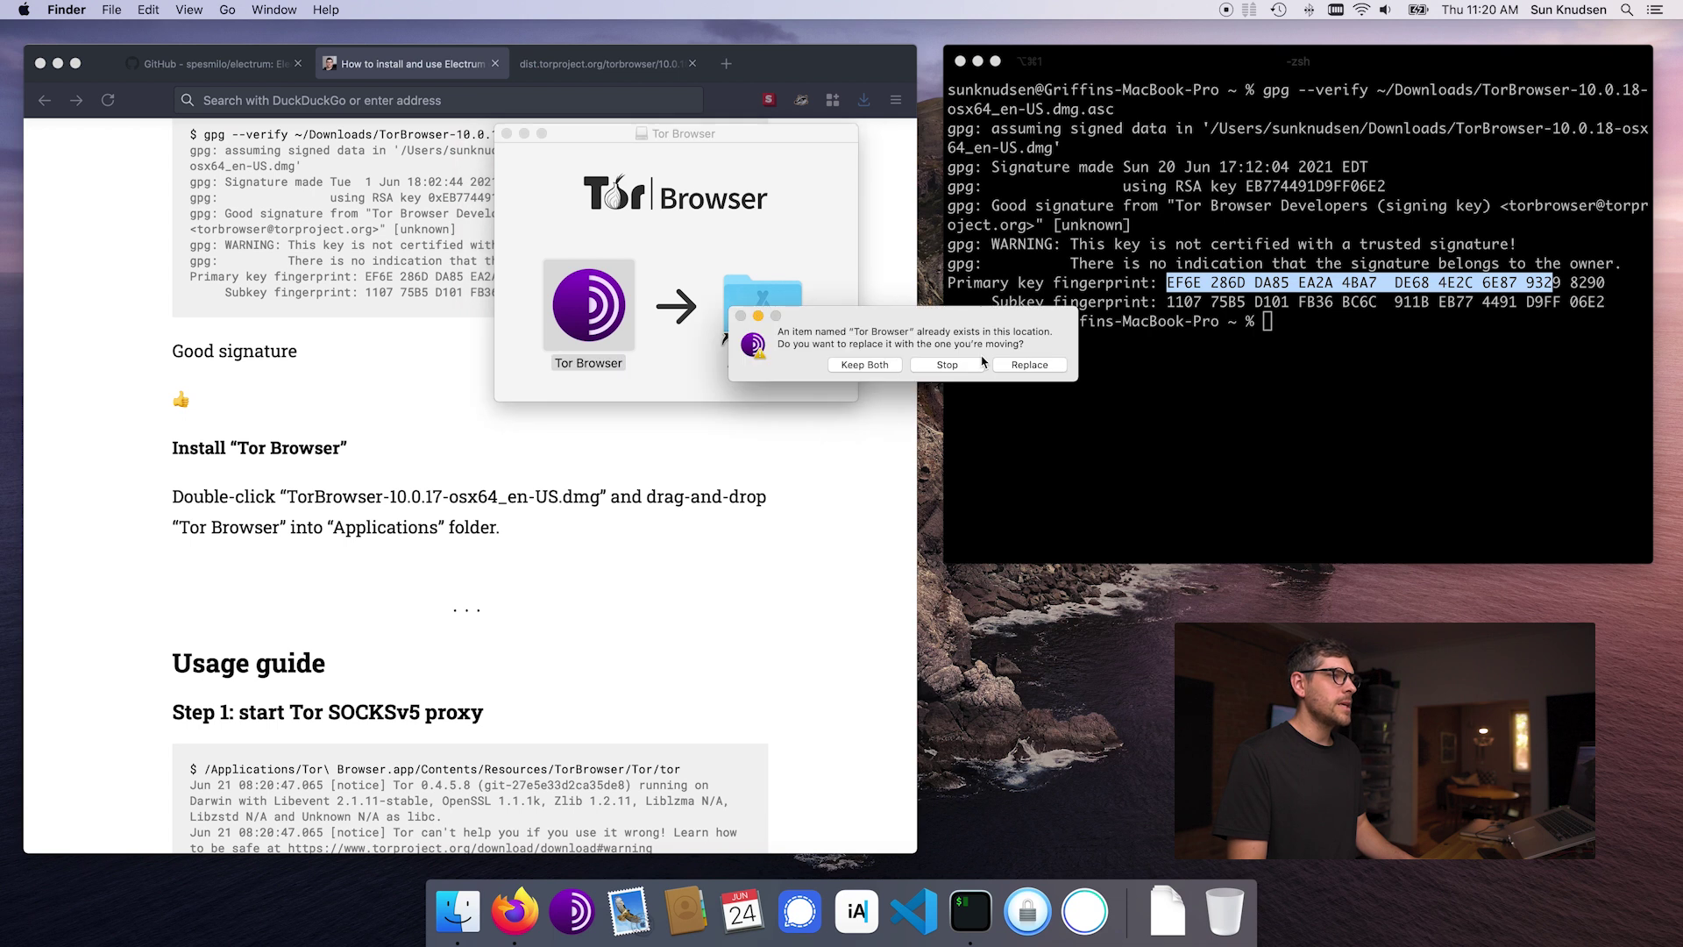
{"action": "left_click", "coordinate": [1048, 367]}
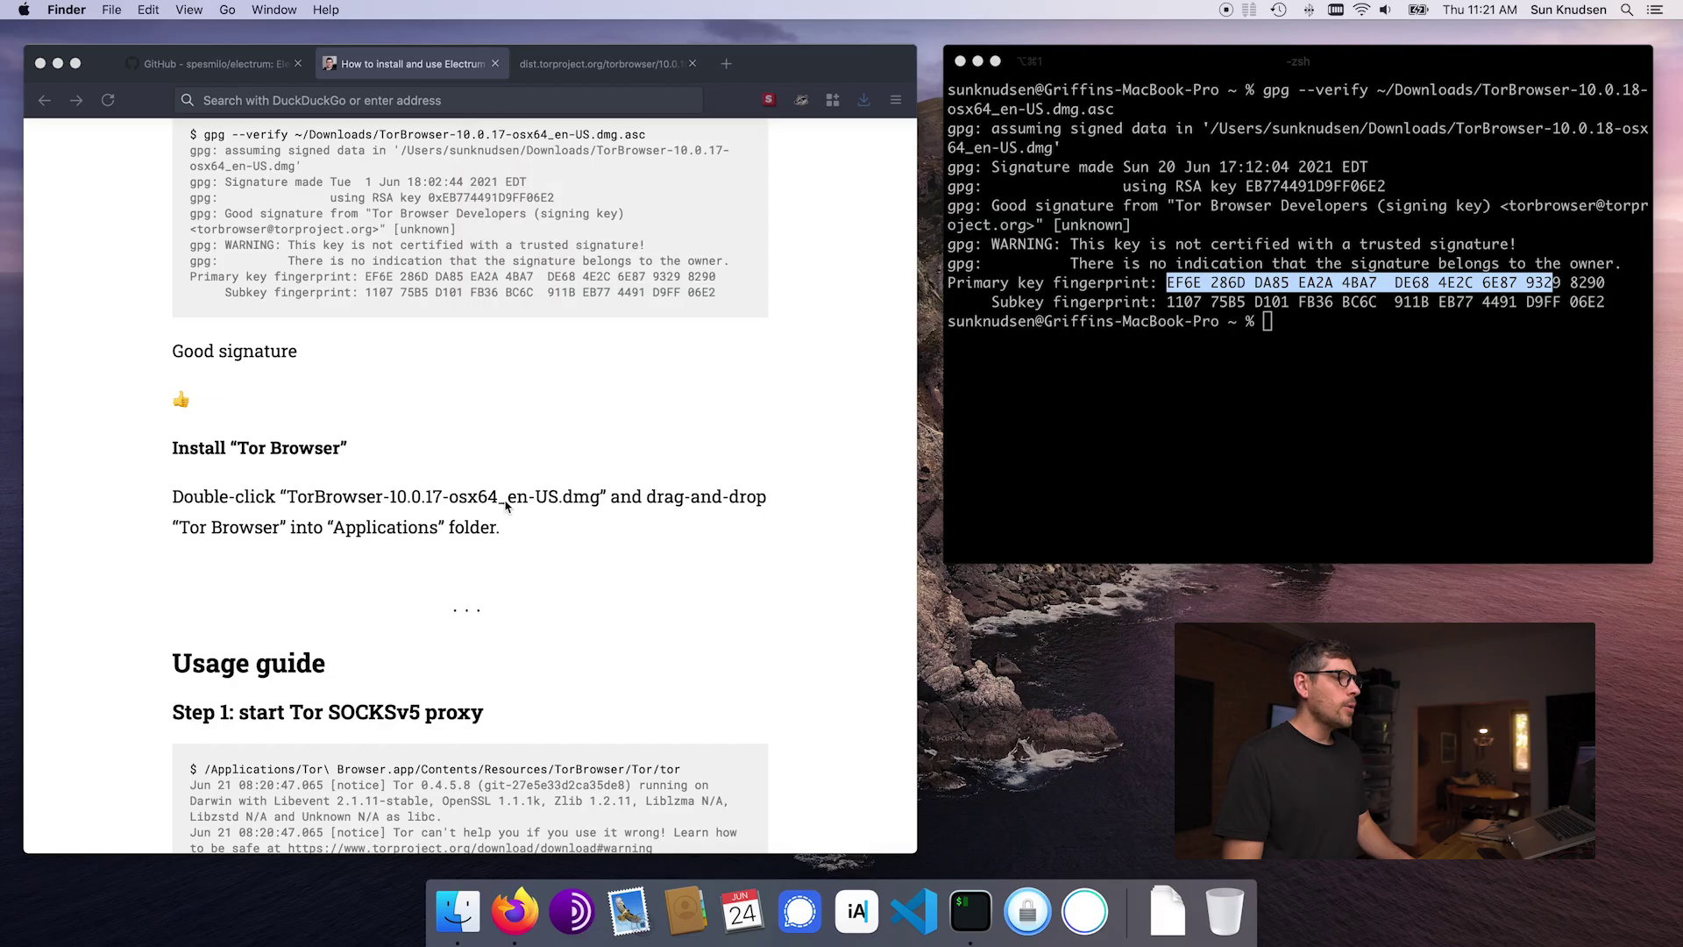
{"action": "left_click", "coordinate": [475, 895]}
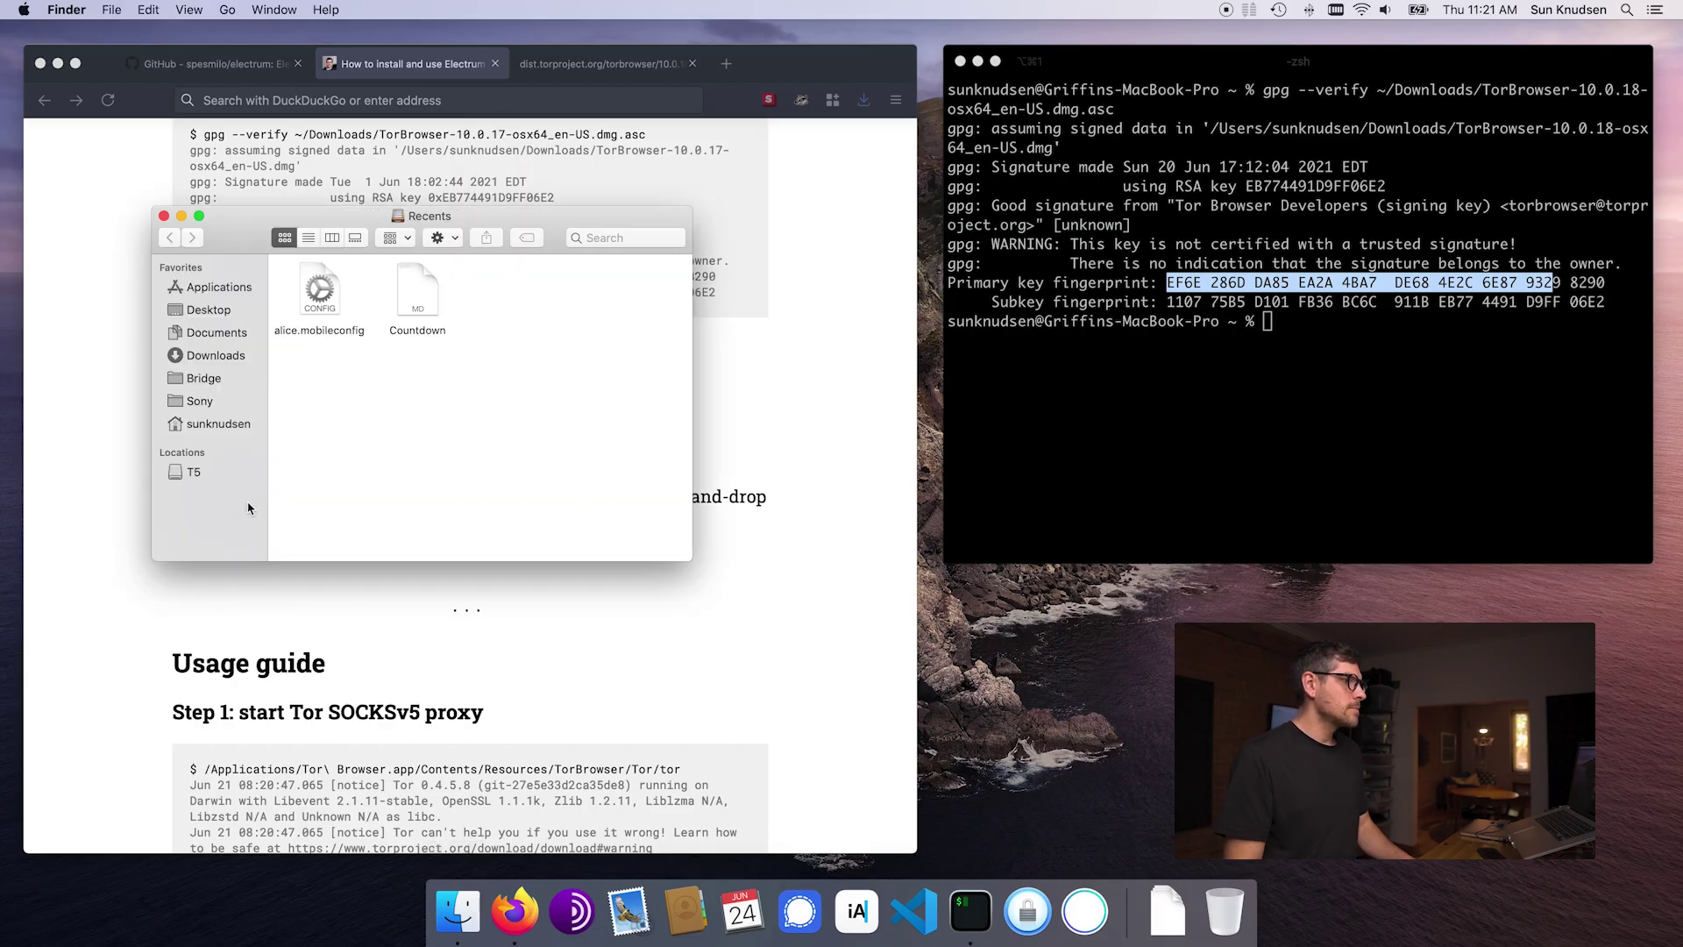
{"action": "left_click", "coordinate": [163, 215]}
Launch the tor binary inside Tor Browser.app so its SOCKS proxy listens on 127.0.0.1:9050
{"action": "scroll", "coordinate": [474, 438], "scroll_direction": "down", "scroll_amount": 3}
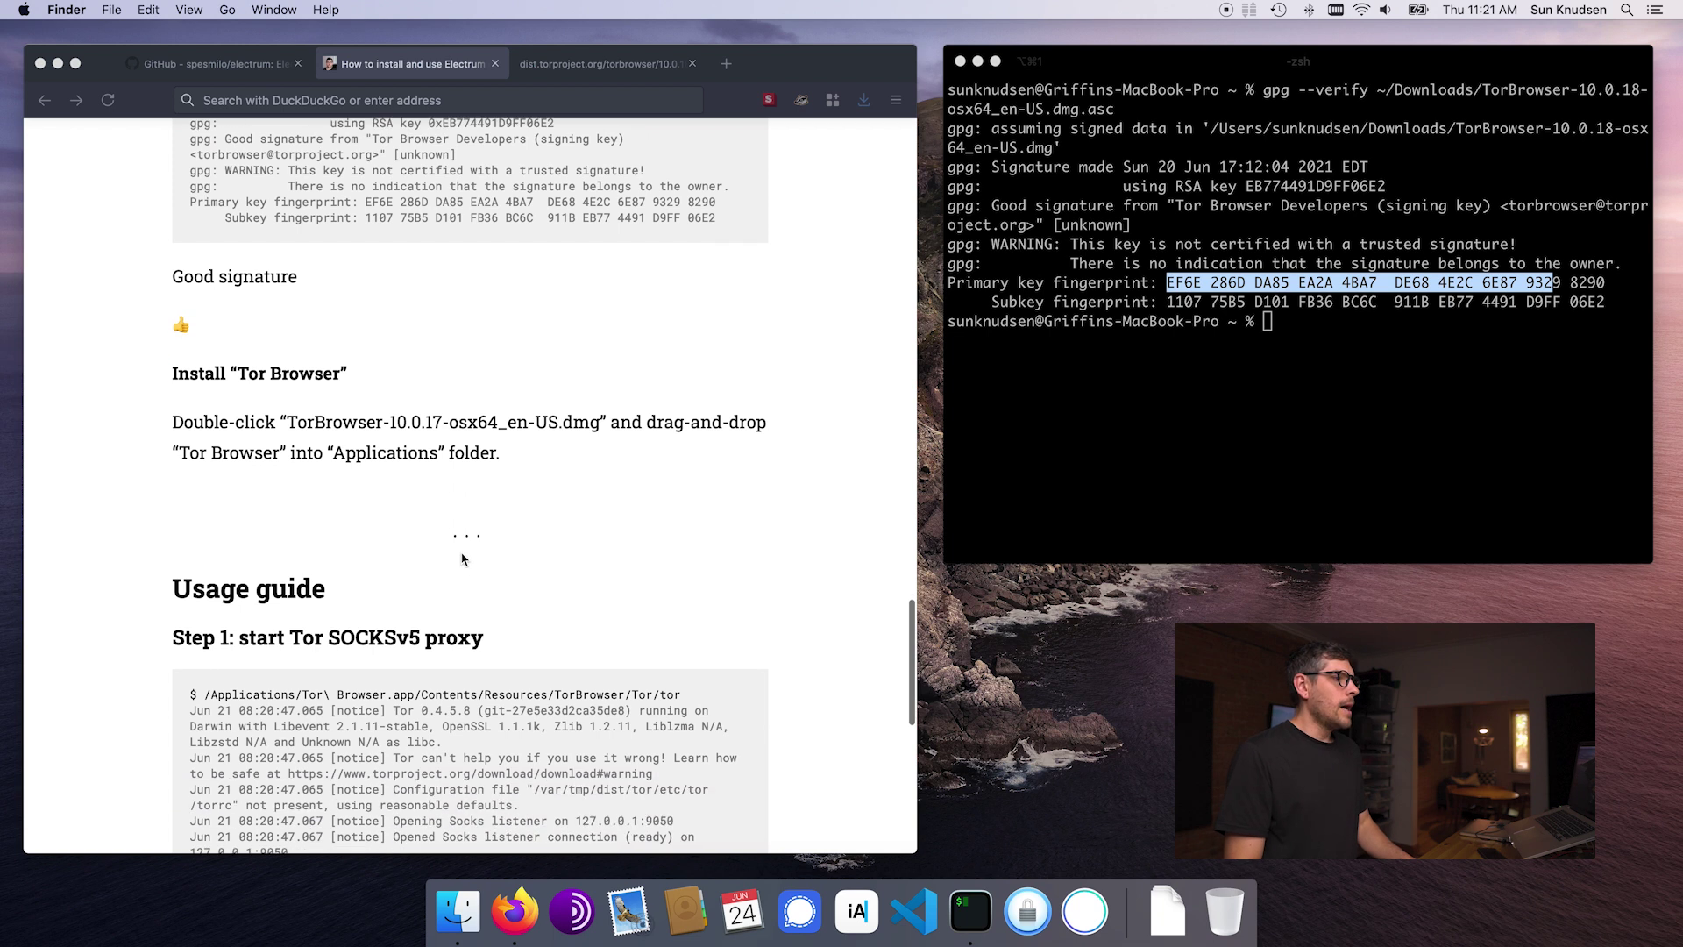
{"action": "left_click", "coordinate": [1373, 330]}
{"action": "key", "text": "super+k"}
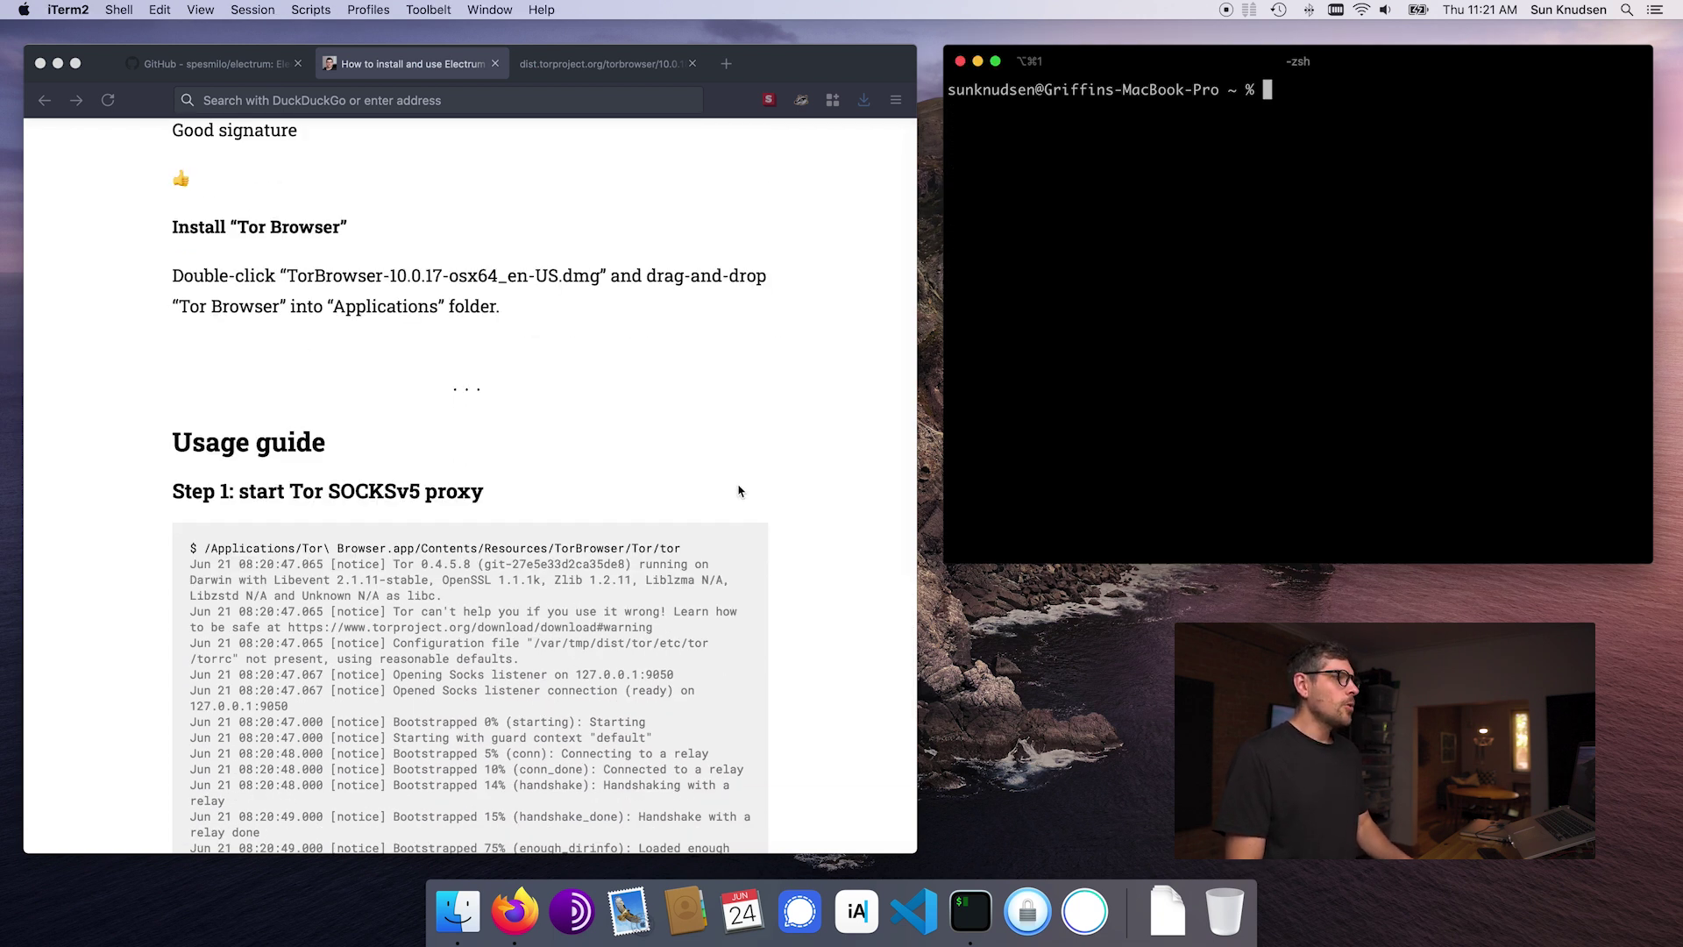
{"action": "scroll", "coordinate": [738, 491], "scroll_direction": "down", "scroll_amount": 5}
{"action": "scroll", "coordinate": [469, 296], "scroll_direction": "up", "scroll_amount": 2}
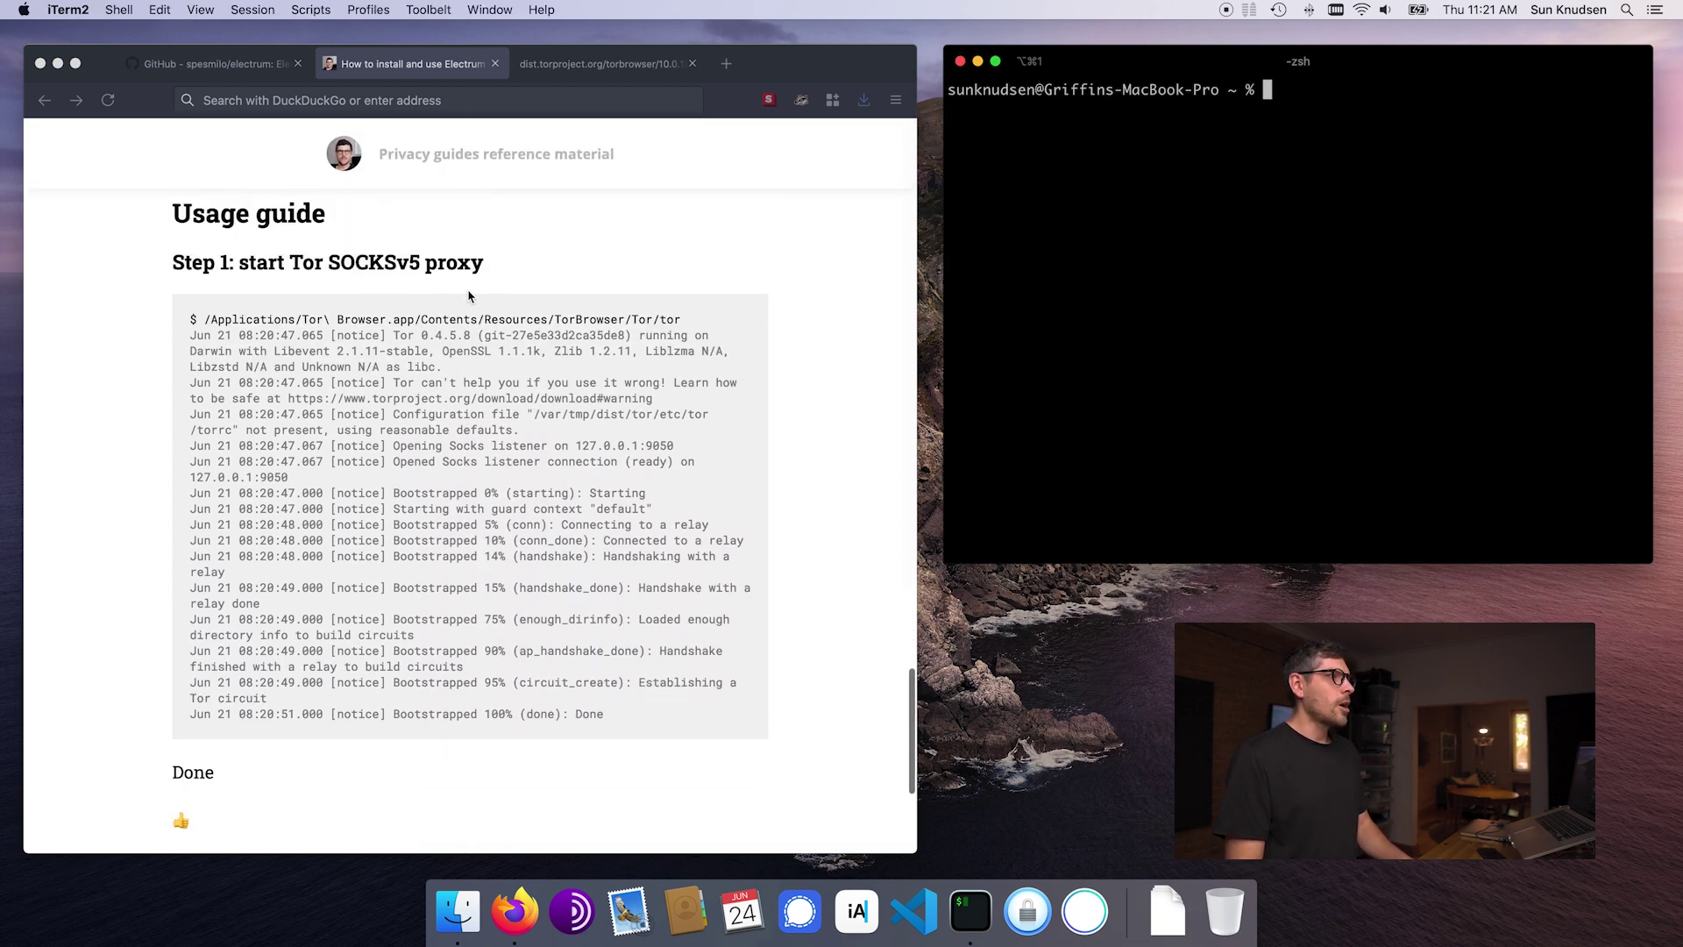
{"action": "scroll", "coordinate": [469, 296], "scroll_direction": "up", "scroll_amount": 1}
{"action": "left_click", "coordinate": [491, 290]}
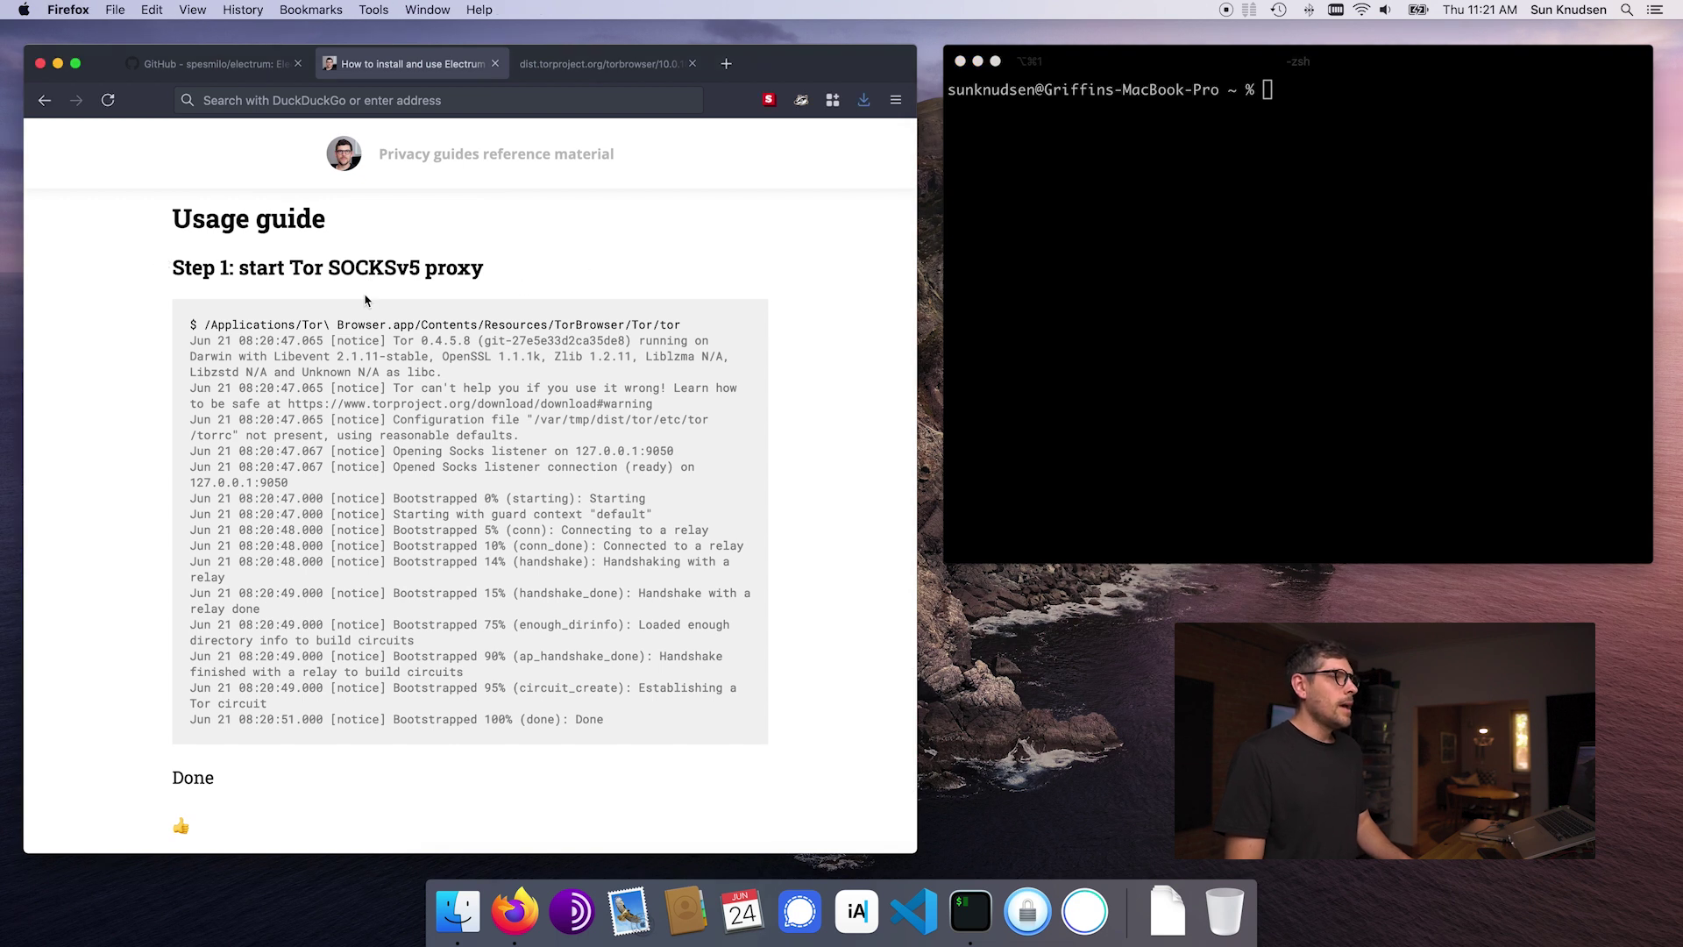
{"action": "left_click_drag", "start_coordinate": [202, 324], "coordinate": [689, 330]}
{"action": "key", "text": "super+c"}
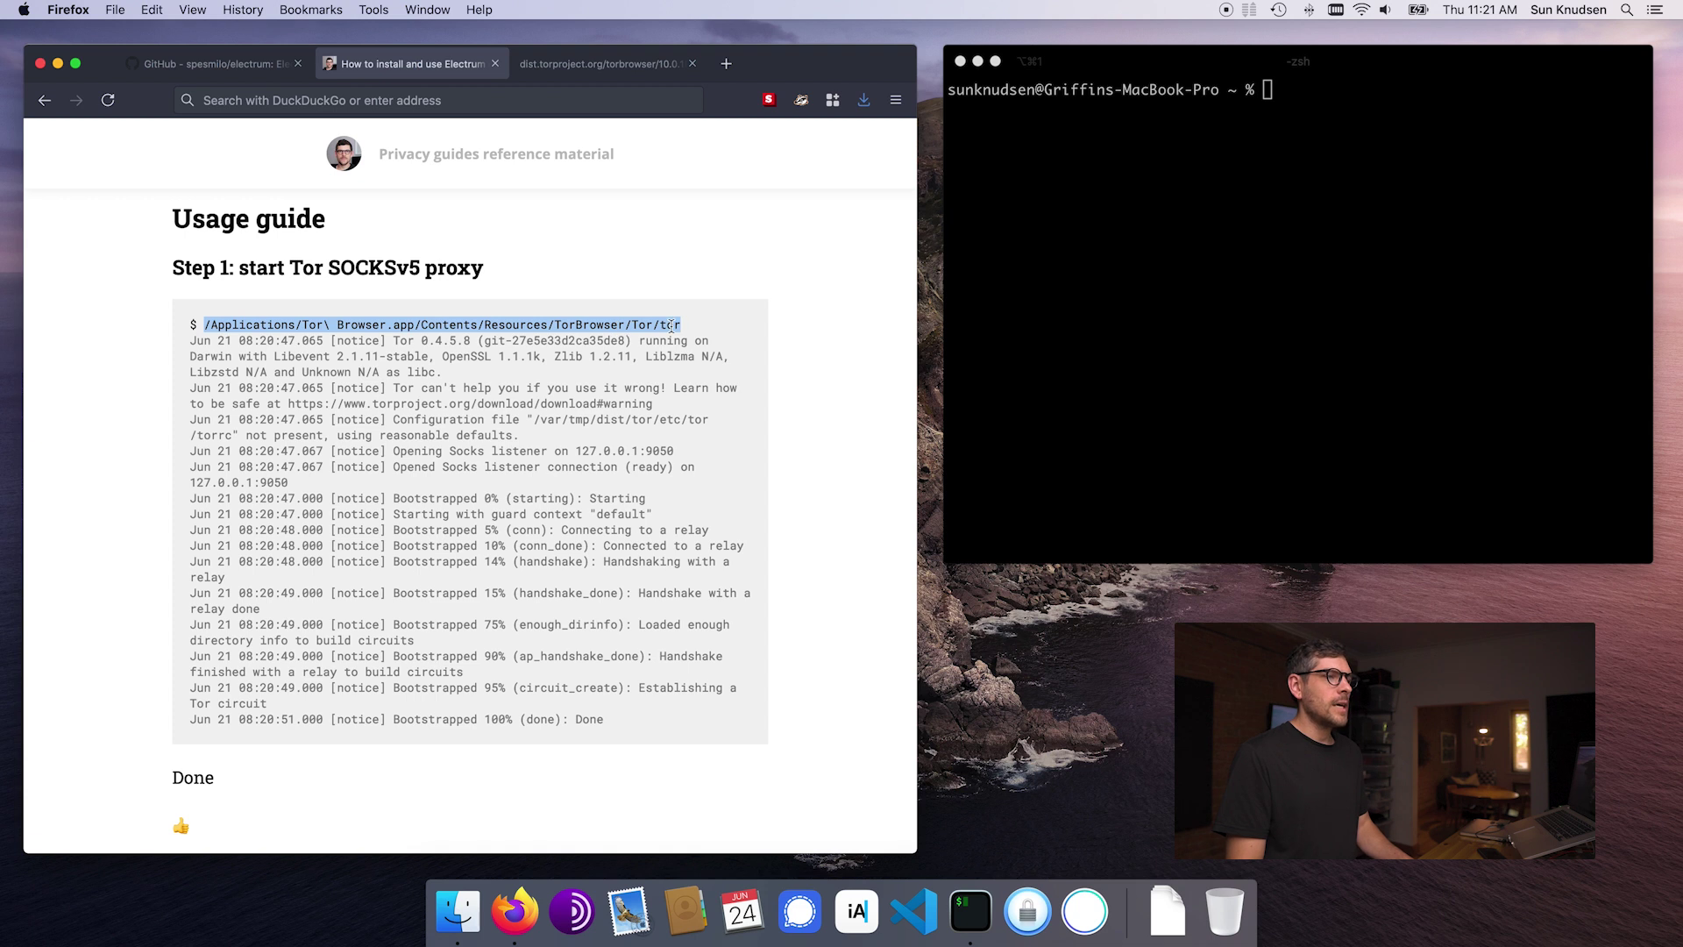
{"action": "left_click", "coordinate": [1126, 248]}
{"action": "key", "text": "super+v"}
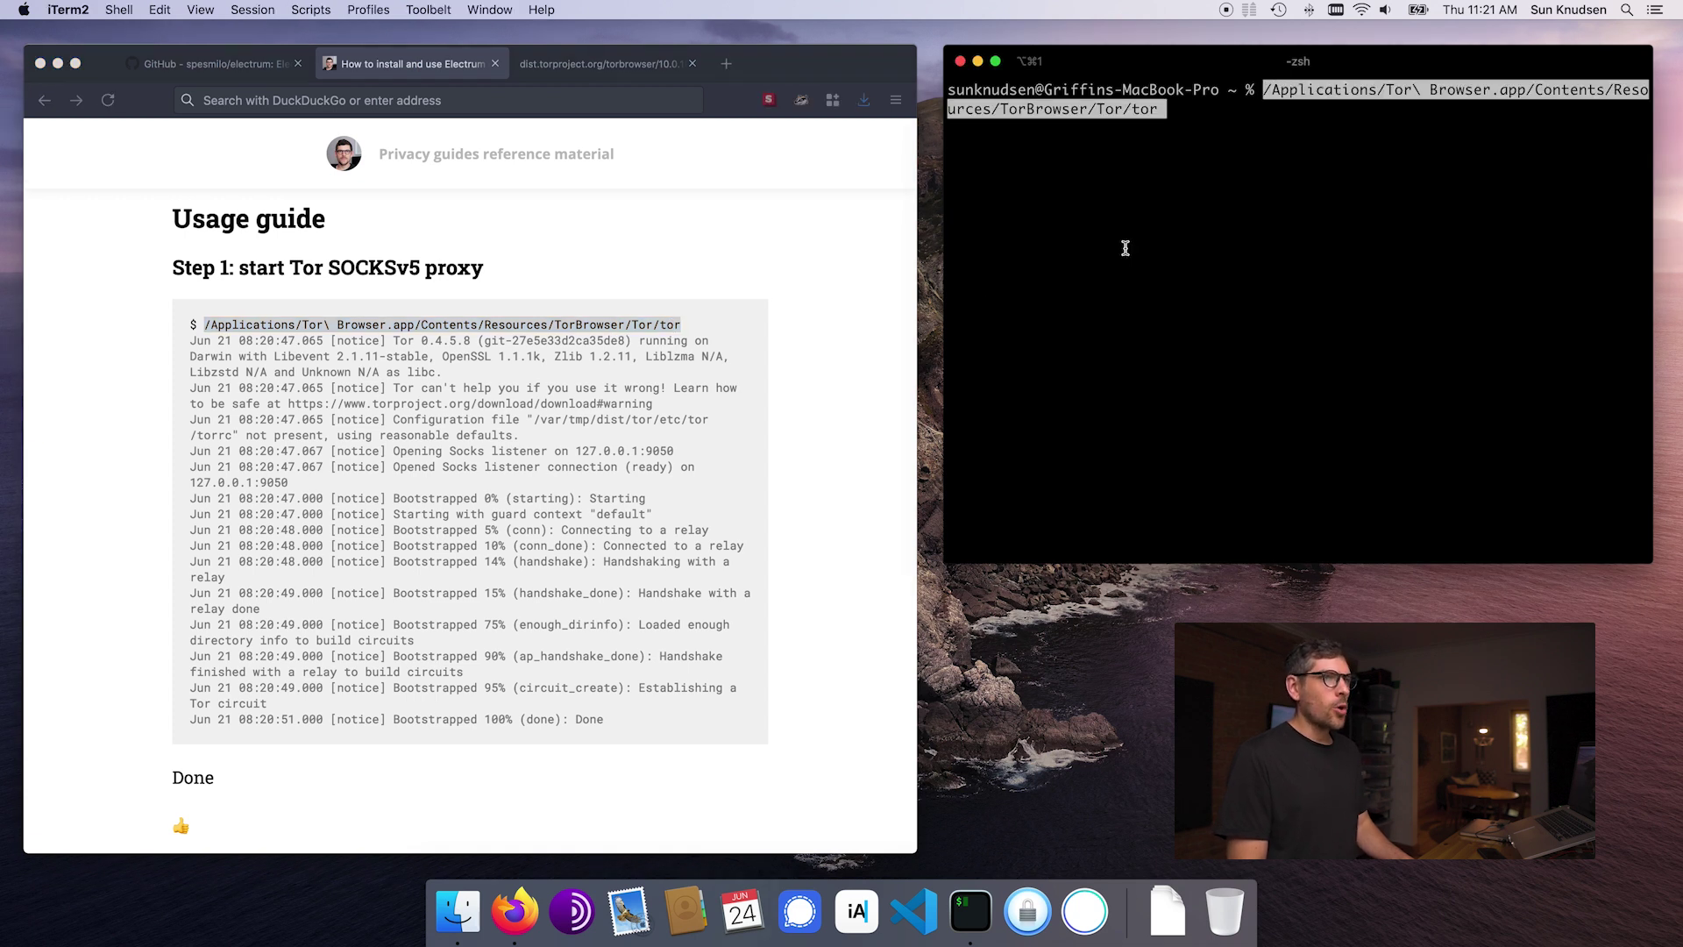
{"action": "key", "text": "Return"}
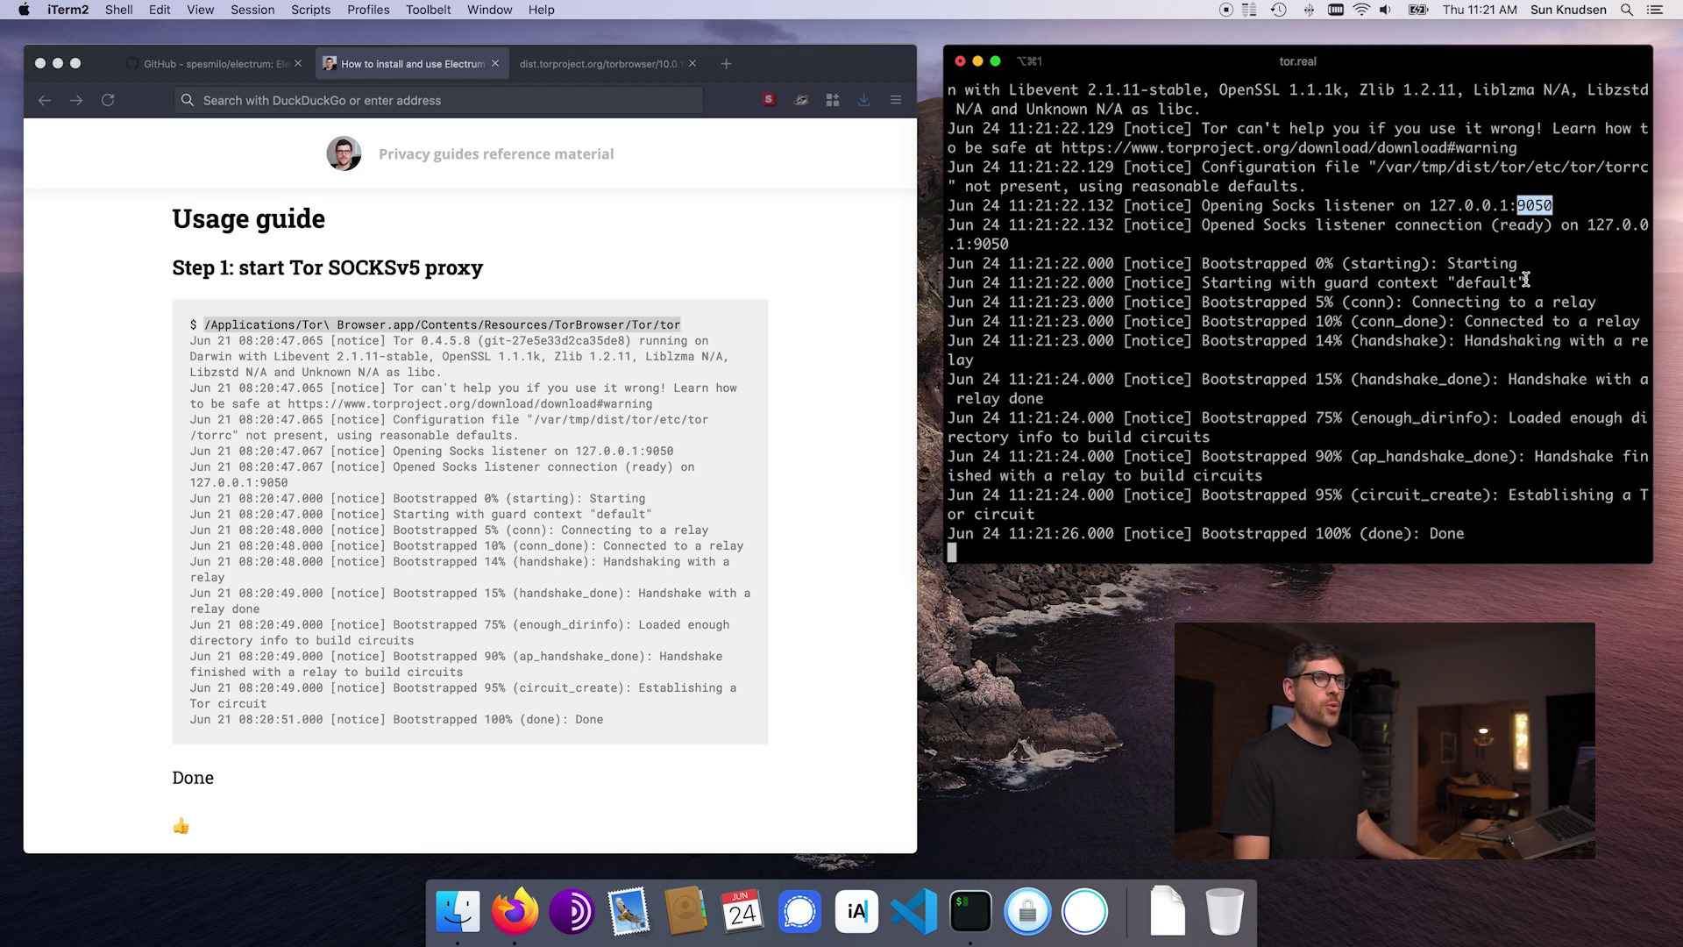
{"action": "key", "text": "super+t"}
Paste the run_electrum --proxy socks5:127.0.0.1:9050 command into the new tab, trimming the trailing space
{"action": "scroll", "coordinate": [488, 544], "scroll_direction": "down", "scroll_amount": 5}
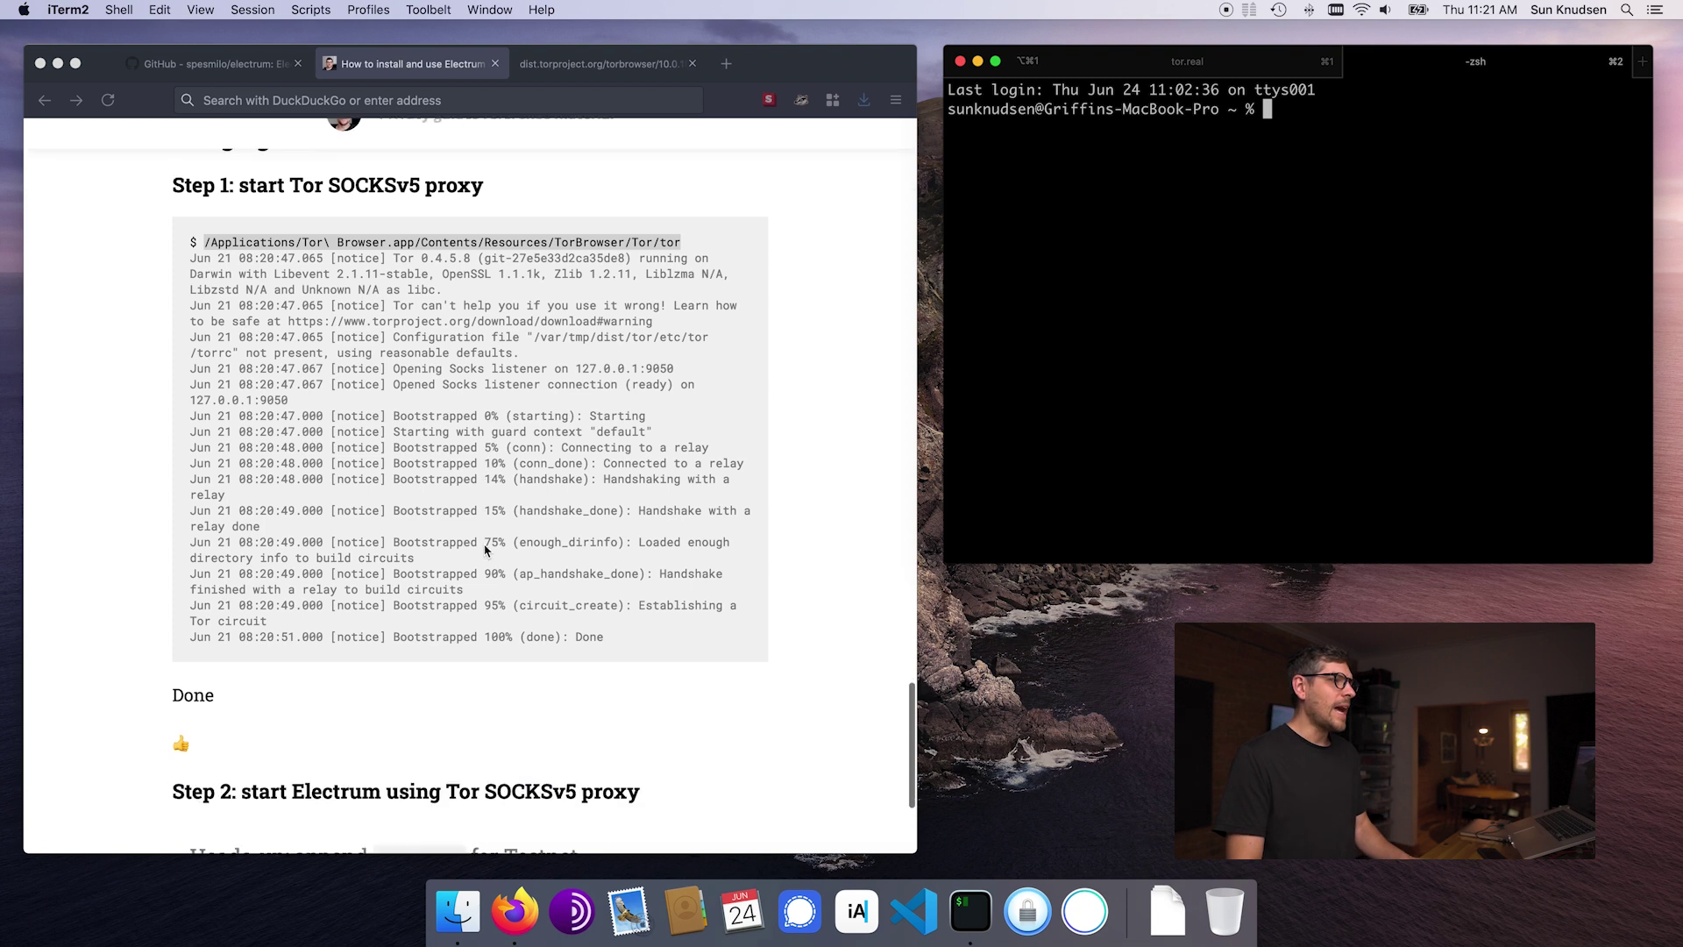
{"action": "left_click", "coordinate": [204, 694]}
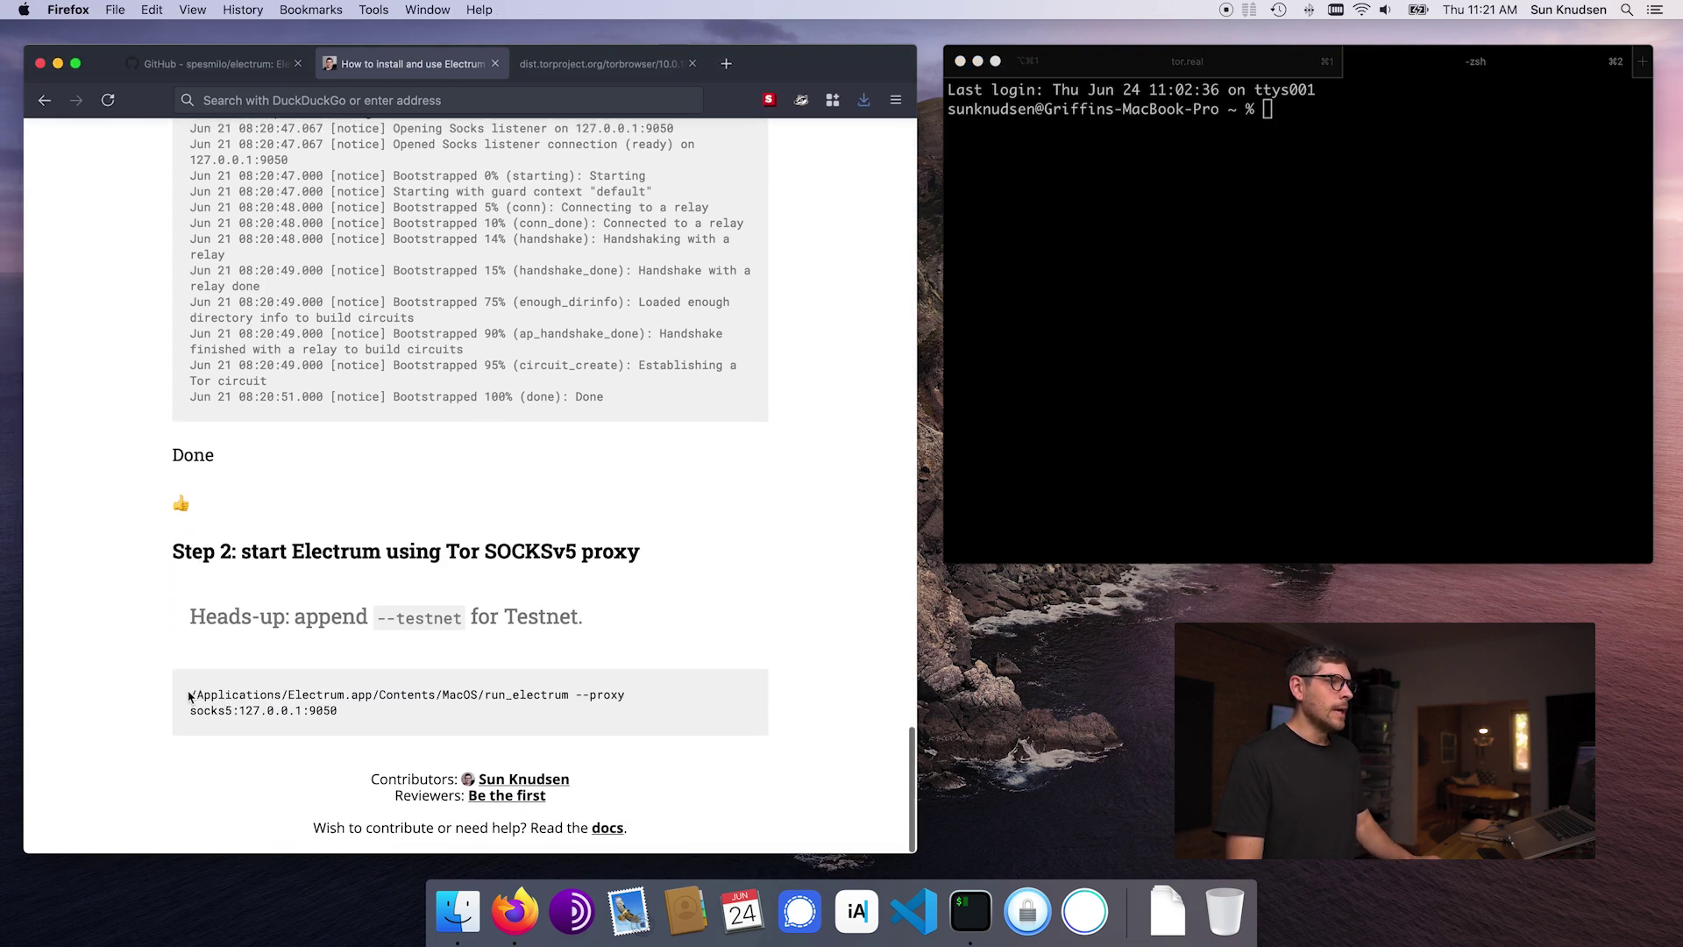
{"action": "left_click_drag", "start_coordinate": [189, 695], "coordinate": [338, 712]}
{"action": "key", "text": "super+c"}
{"action": "left_click", "coordinate": [996, 365]}
{"action": "key", "text": "super+v"}
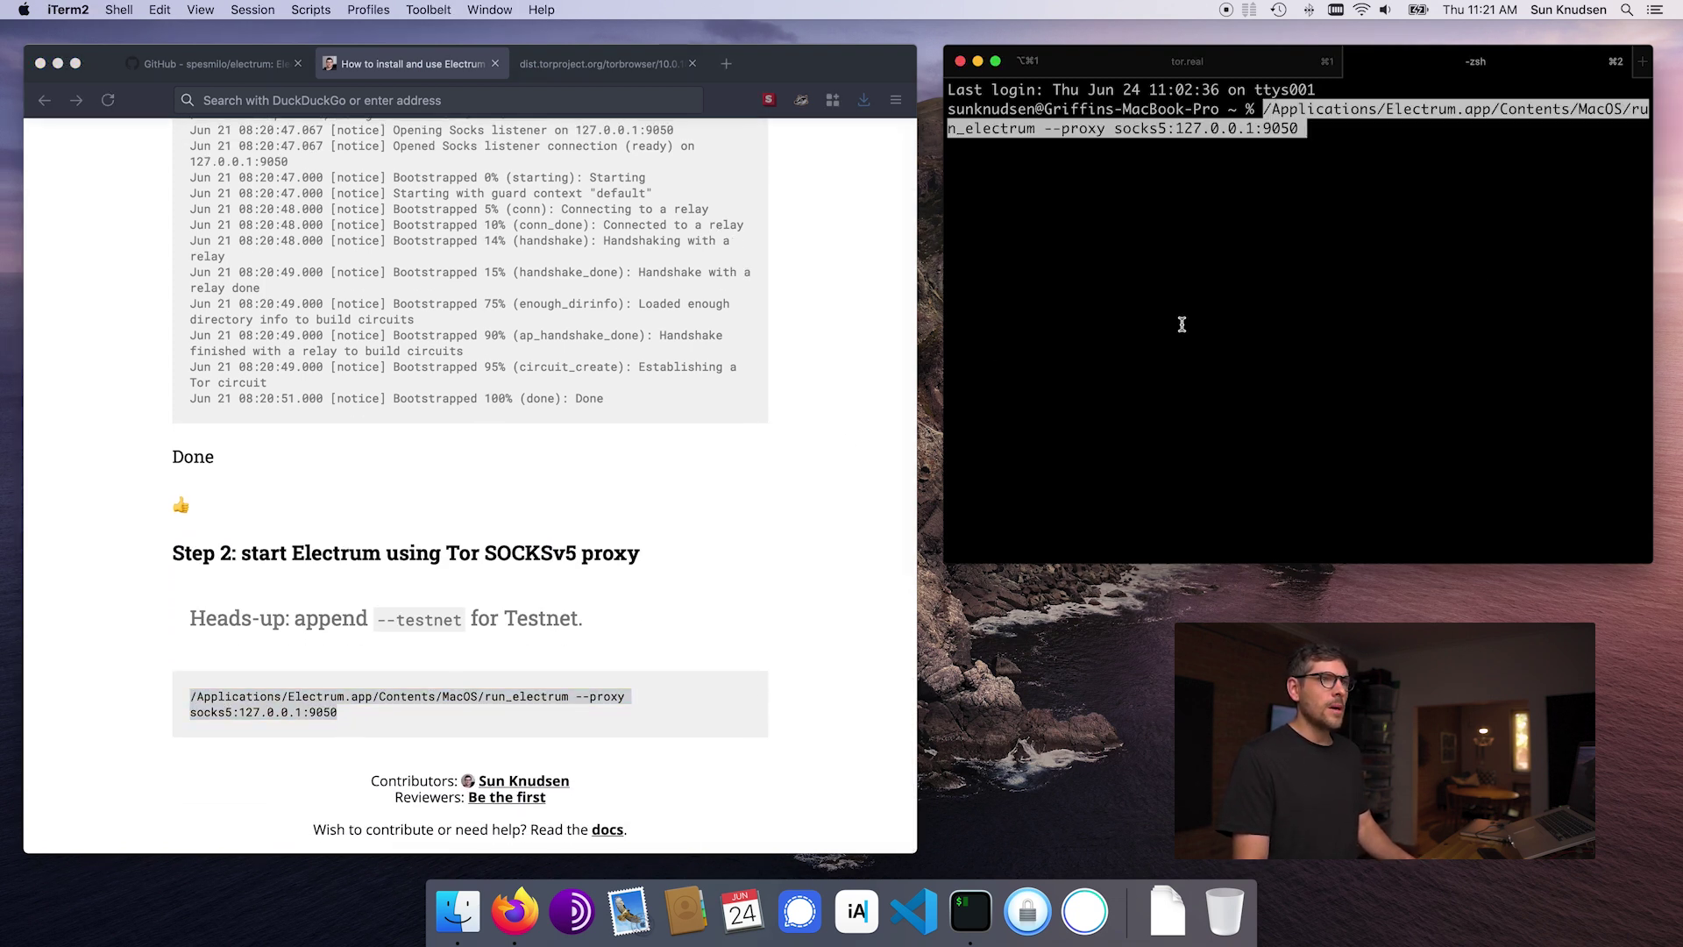
{"action": "key", "text": "BackSpace"}
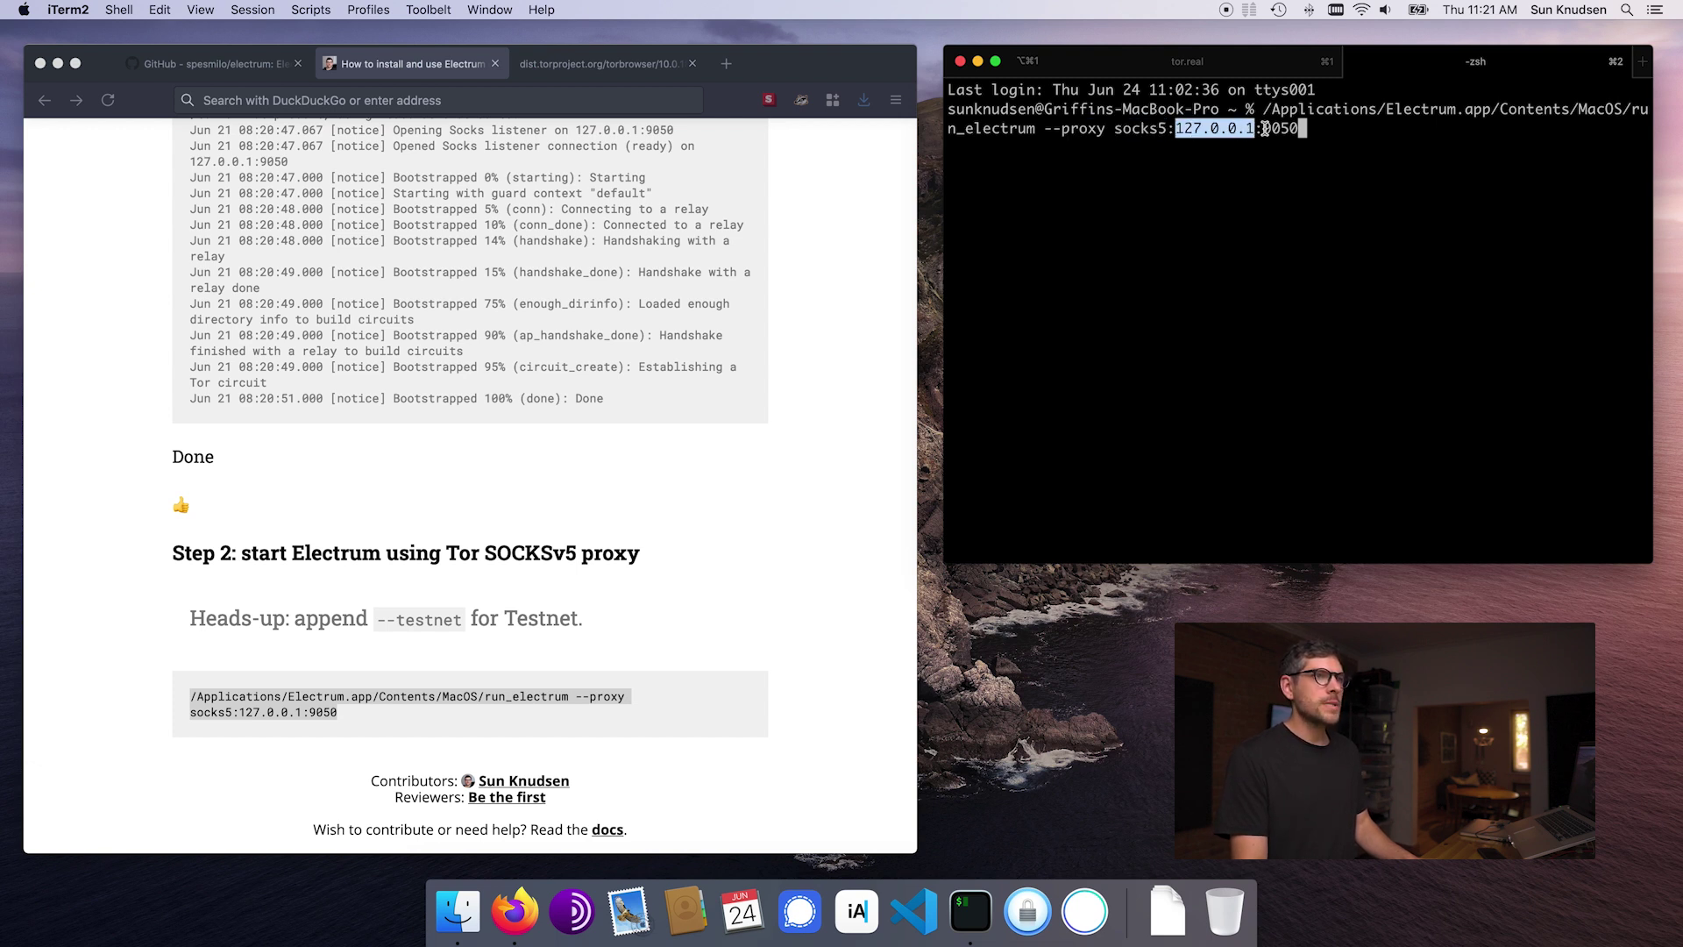
{"action": "left_click", "coordinate": [1282, 71]}
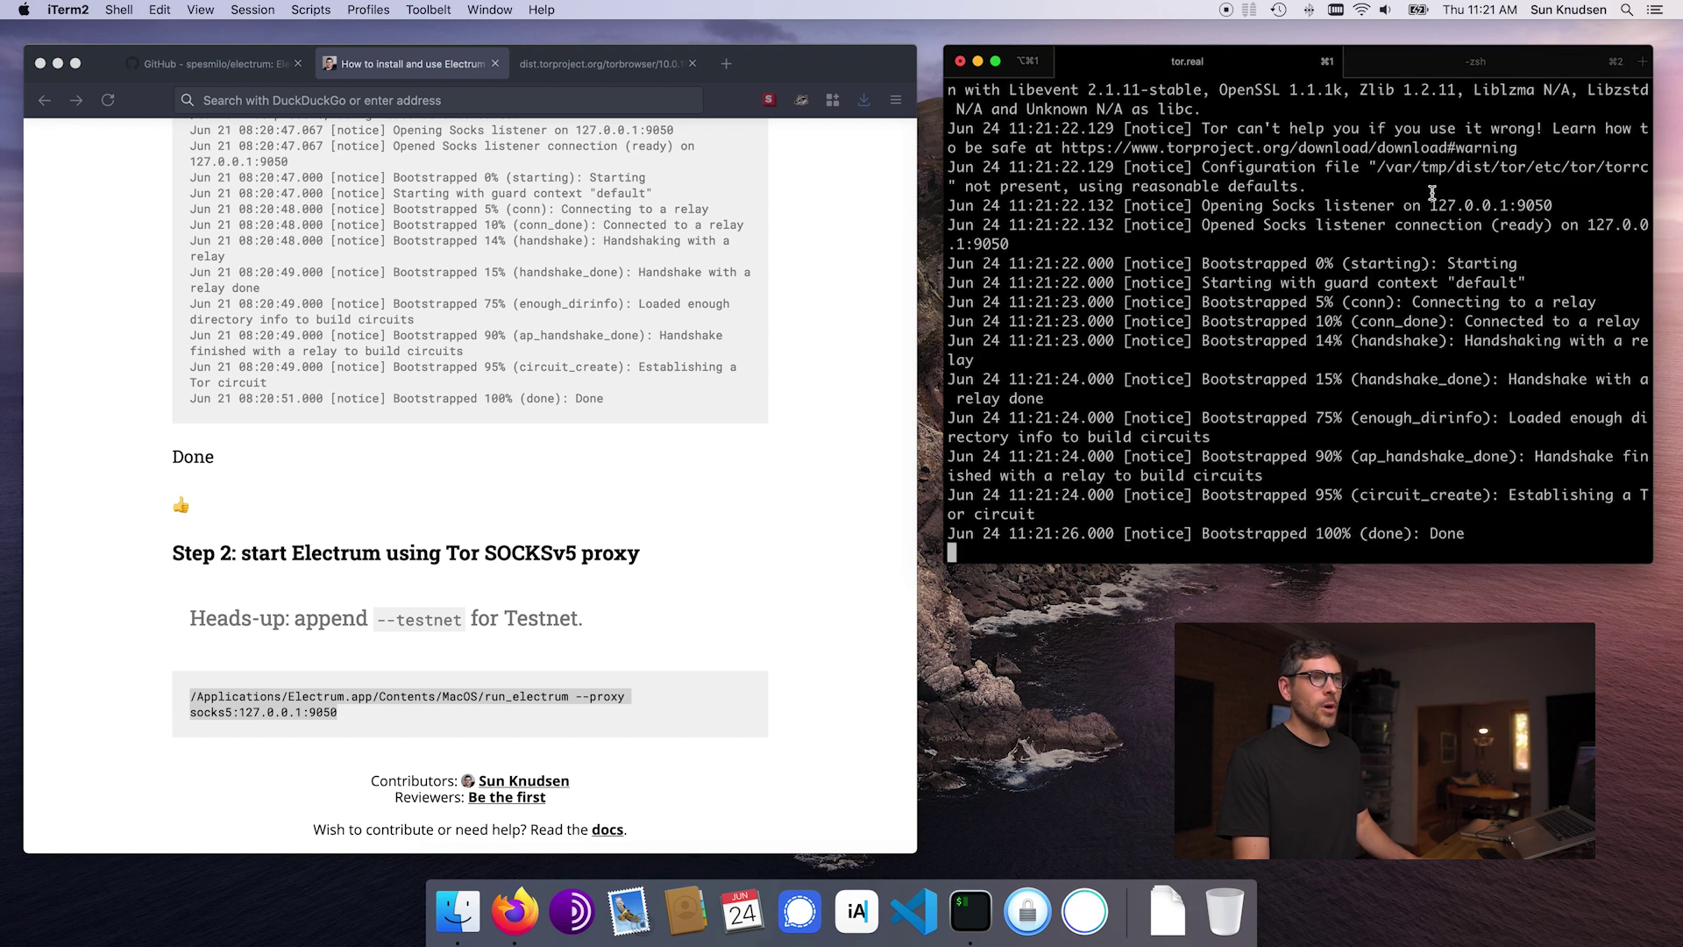
{"action": "left_click", "coordinate": [1447, 63]}
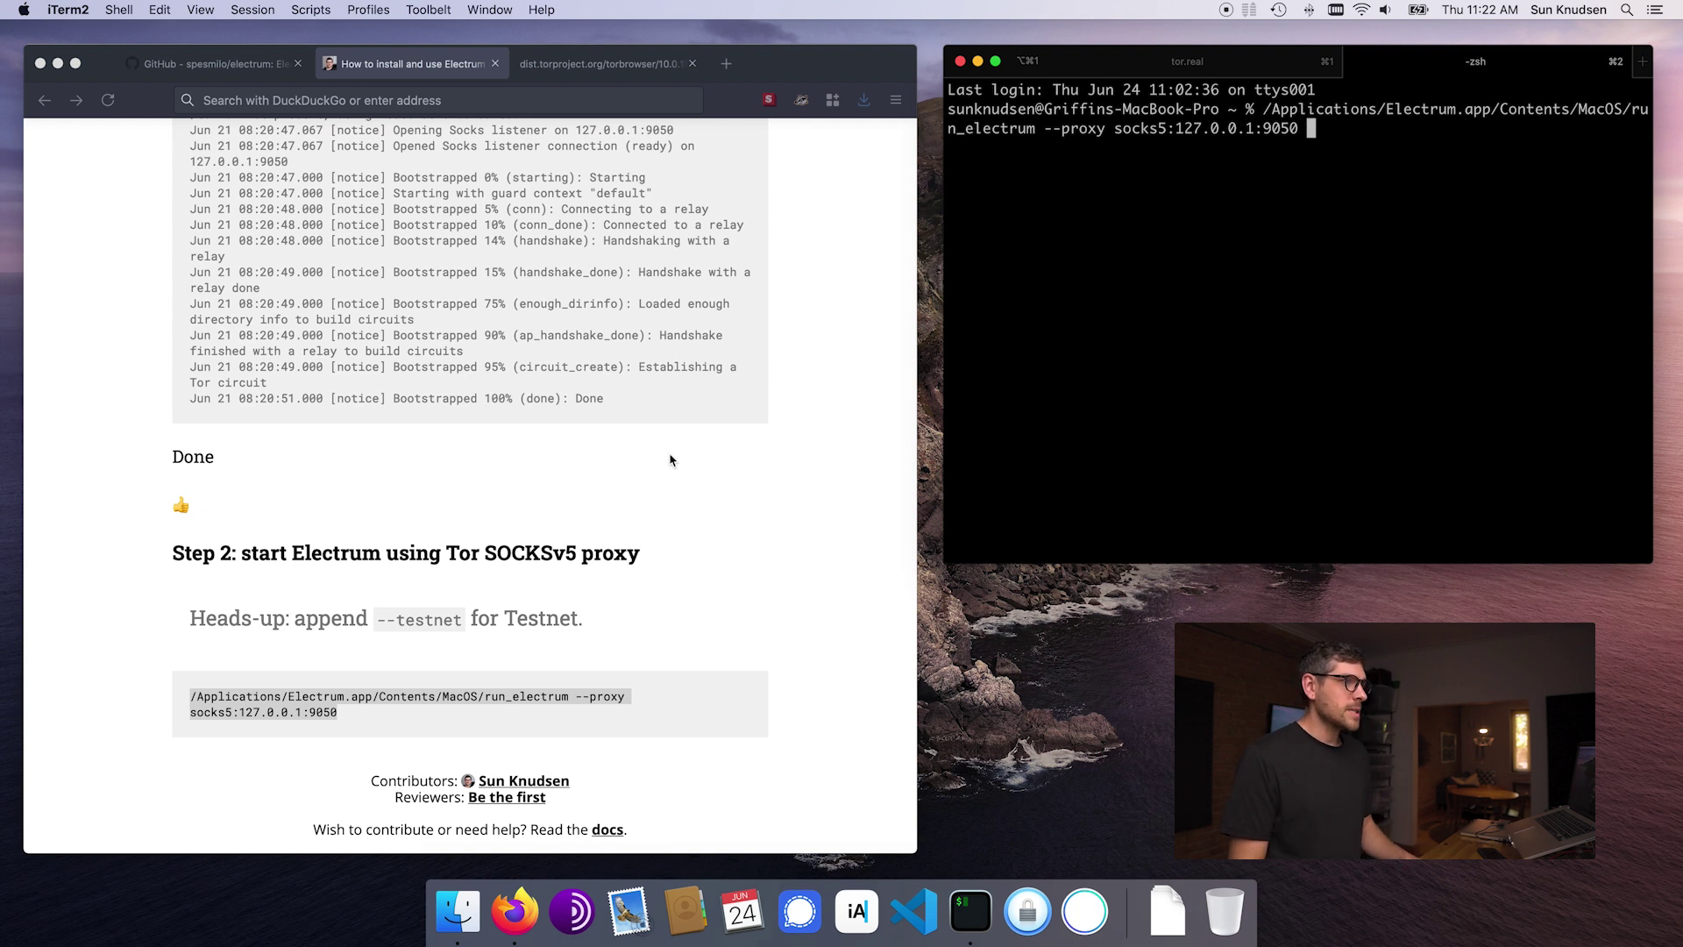
{"action": "triple_click", "coordinate": [394, 702]}
Append the --testnet flag from the guide to the run_electrum command
{"action": "left_click_drag", "start_coordinate": [380, 618], "coordinate": [442, 616]}
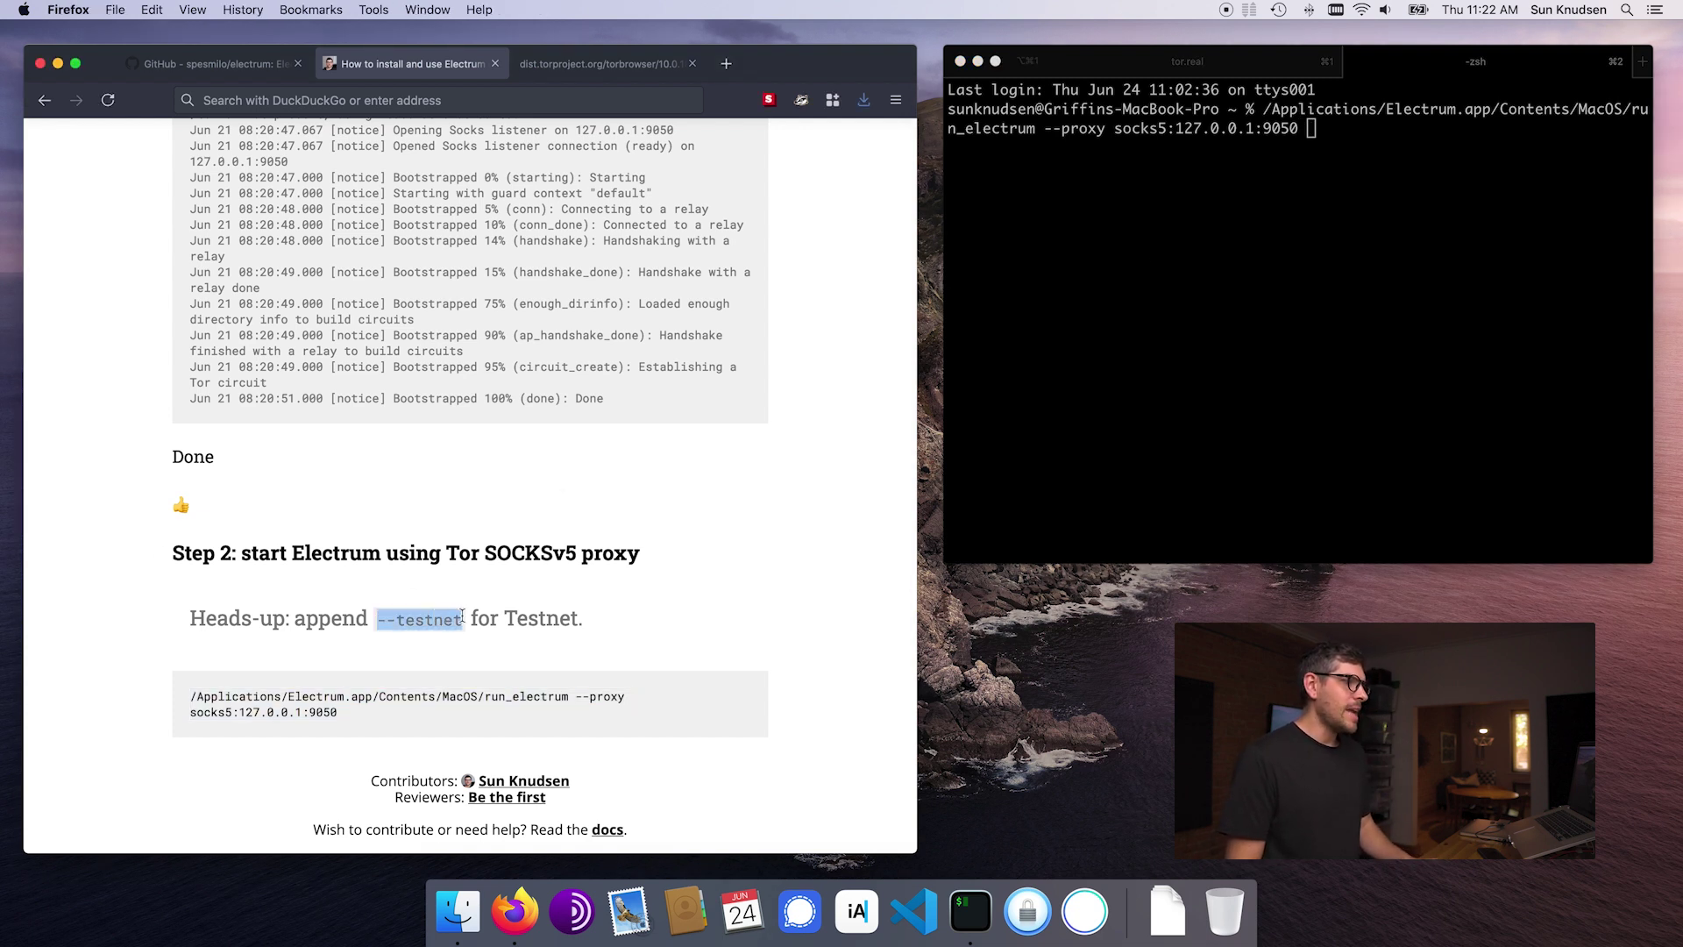
{"action": "left_click", "coordinate": [1258, 288]}
{"action": "key", "text": "super+v"}
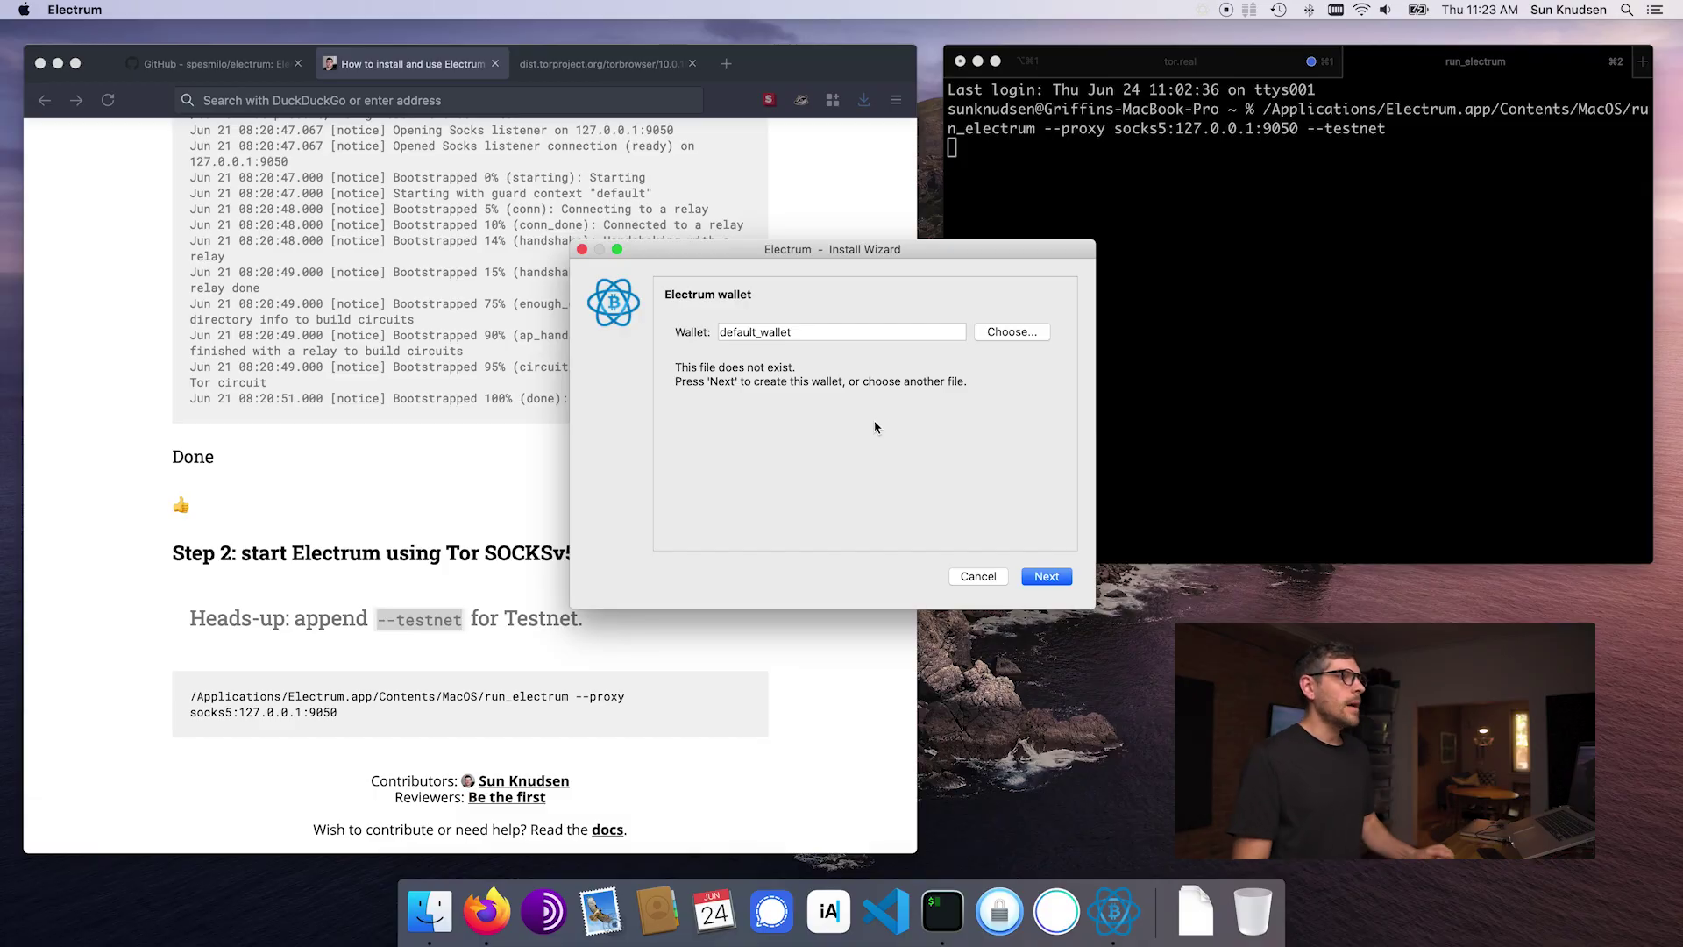
Keep the default_wallet name, choose Standard wallet, and pick Create a new seed
{"action": "left_click", "coordinate": [1052, 577]}
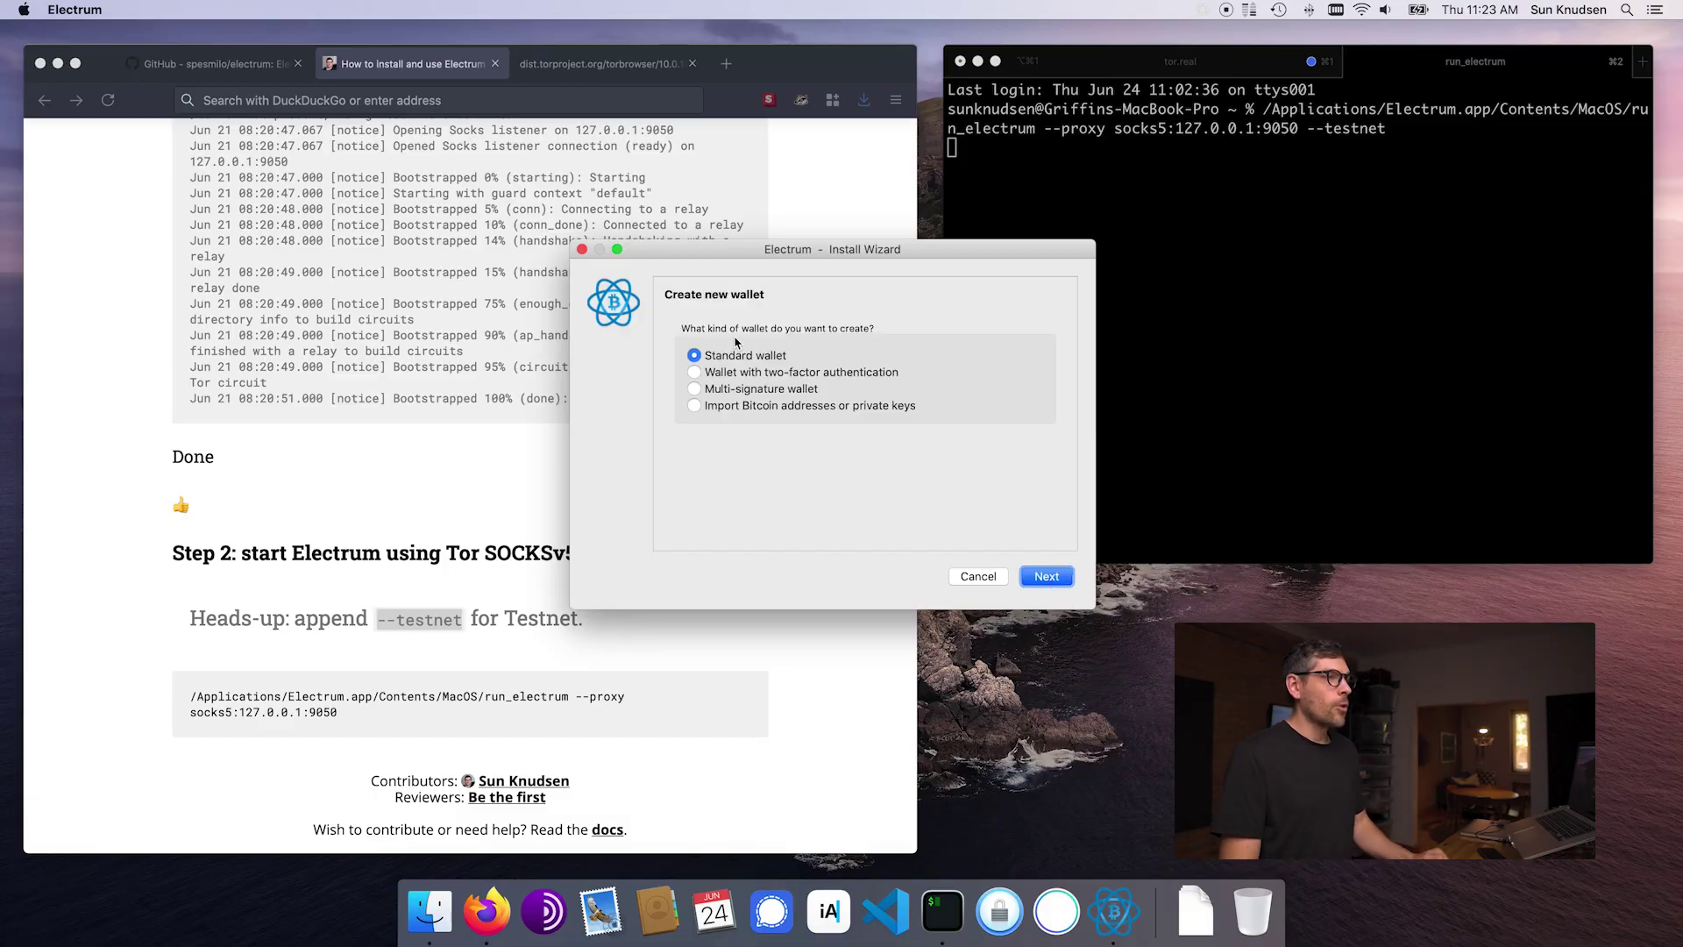
{"action": "left_click", "coordinate": [1046, 579]}
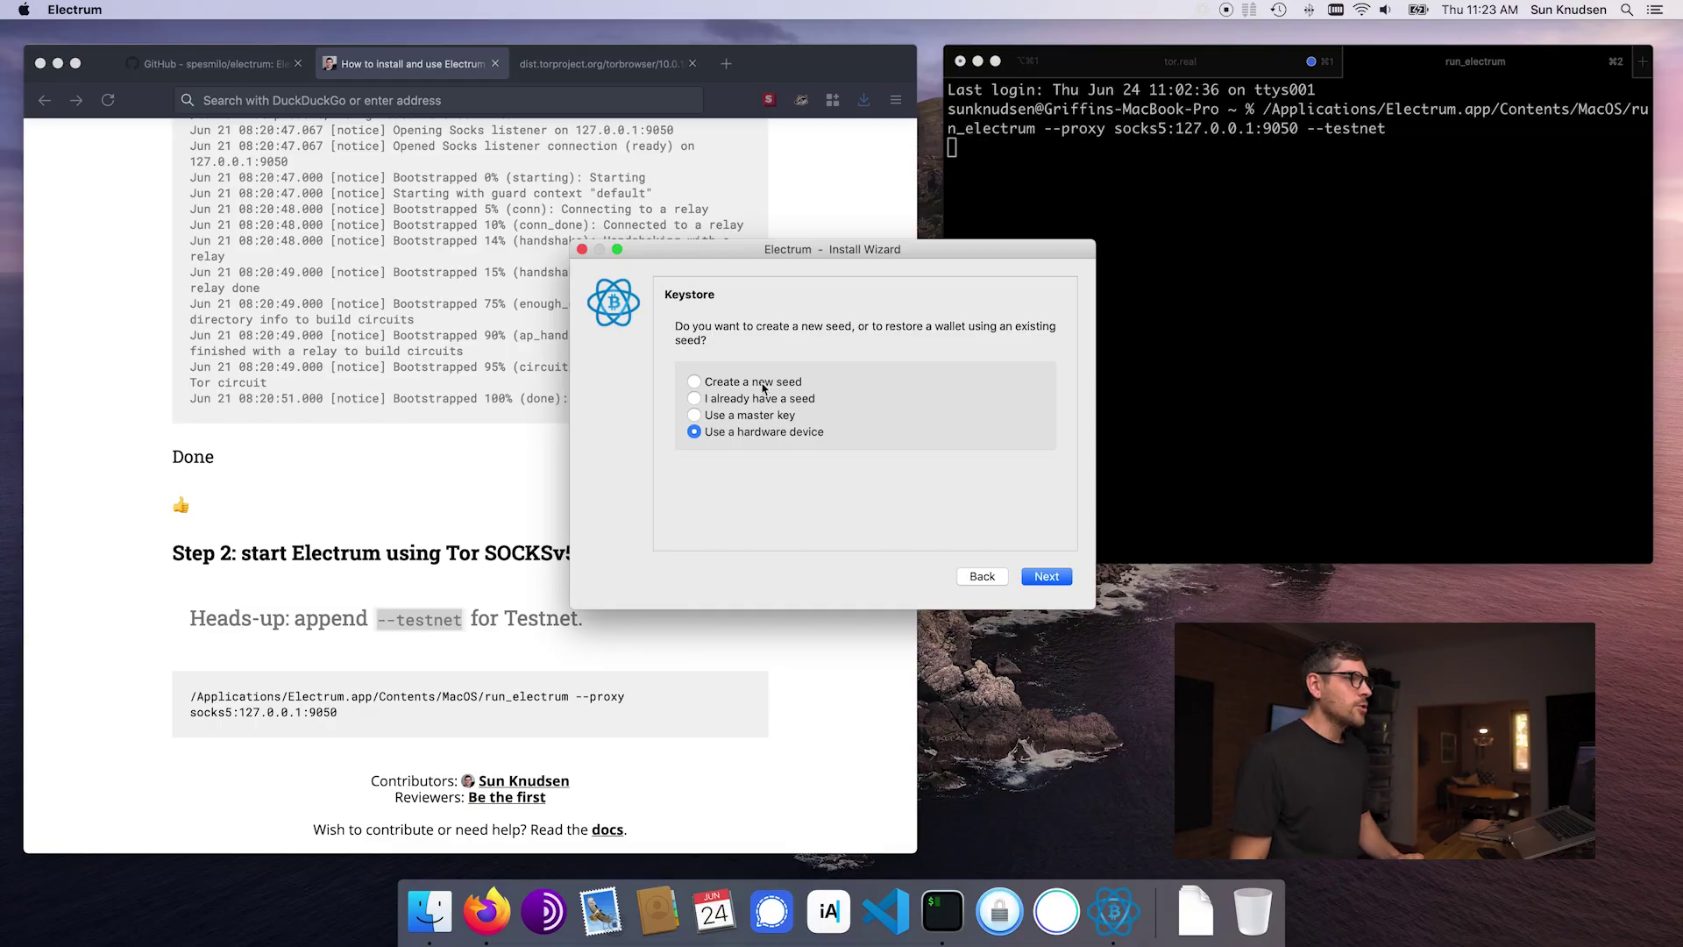
{"action": "left_click", "coordinate": [1049, 577]}
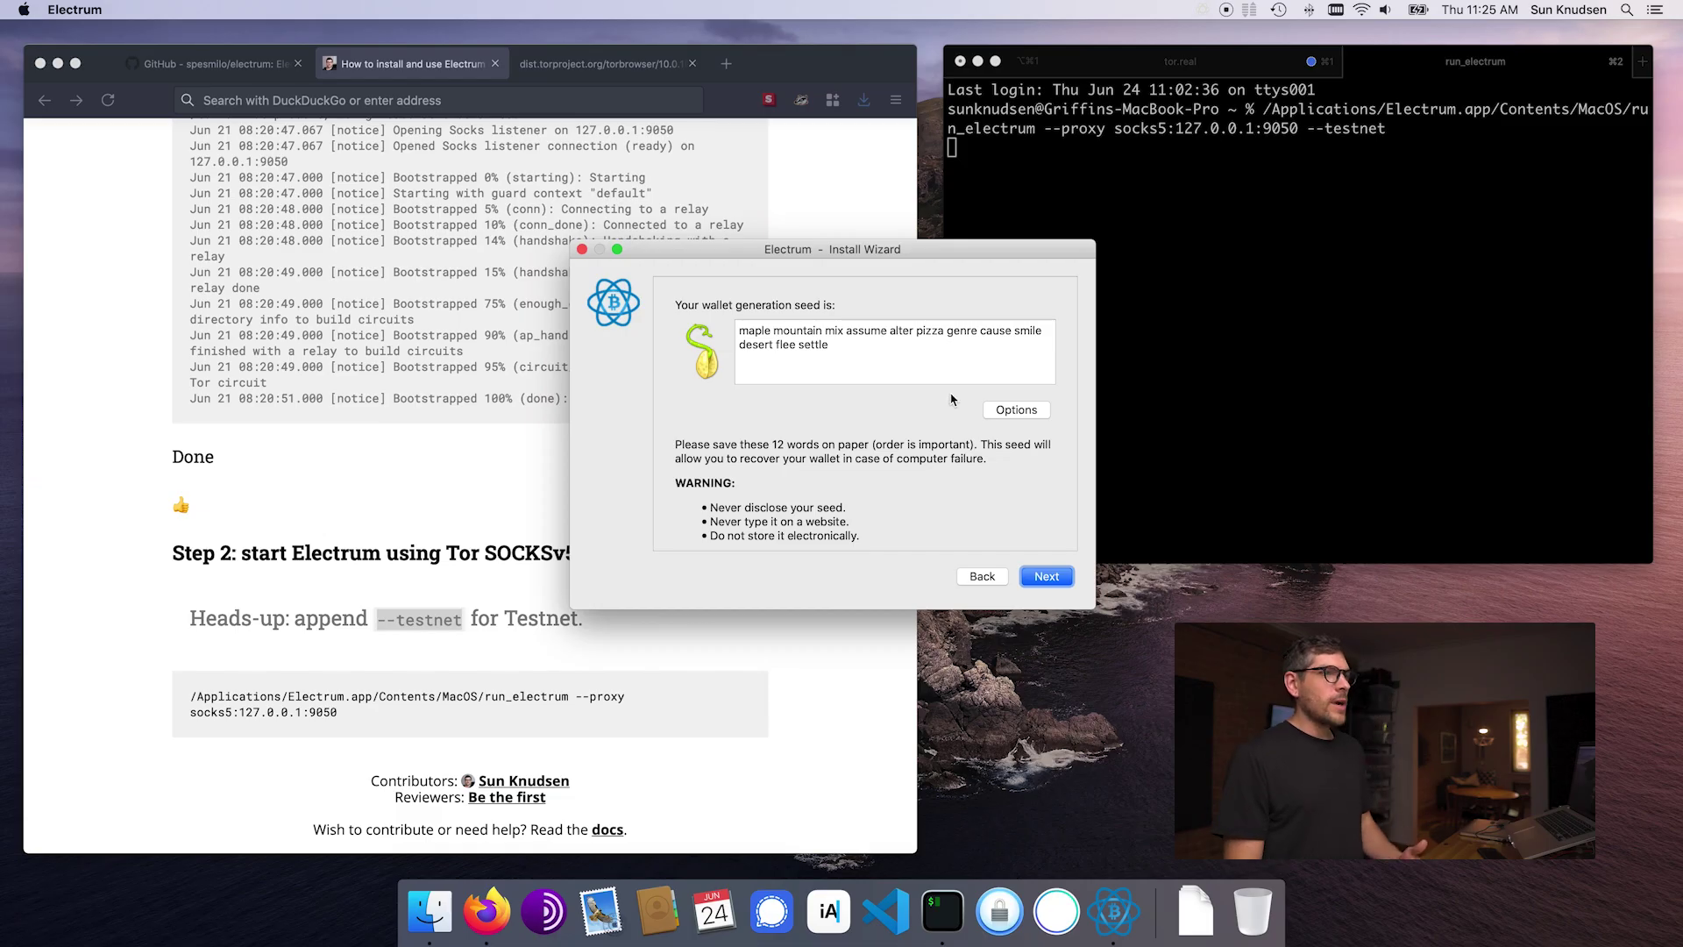
Open the seed Options to view the custom-words extension setting
{"action": "left_click", "coordinate": [1023, 412]}
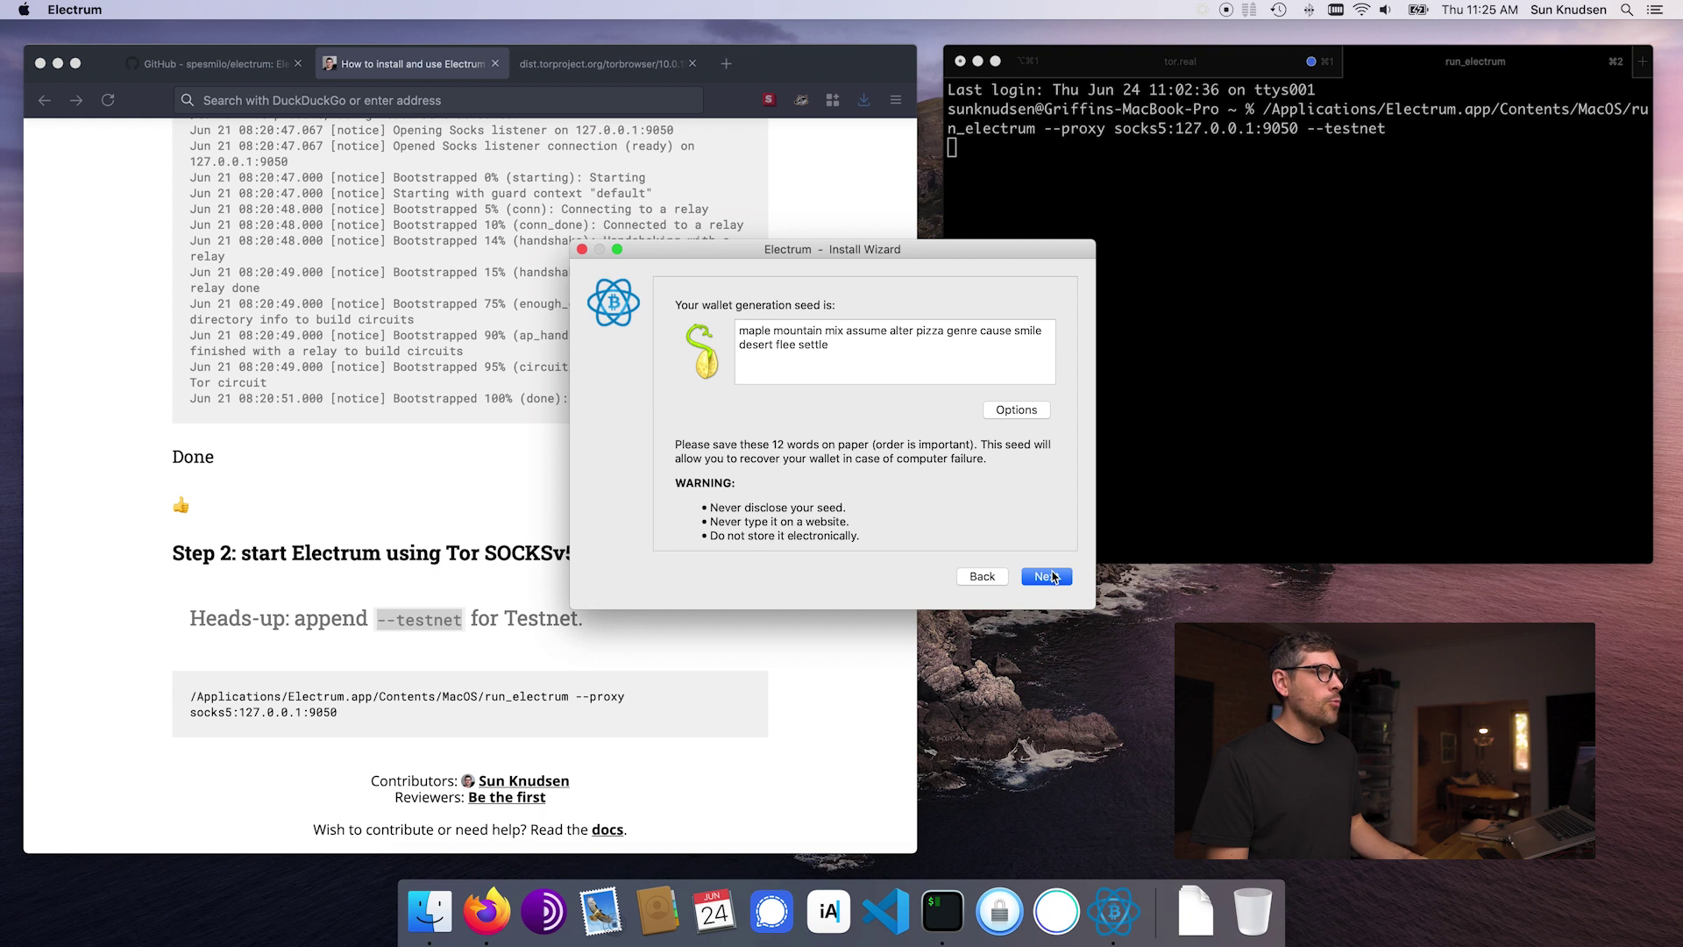
Enable 'Extend this seed with custom words' and enter the seed extension
{"action": "left_click", "coordinate": [1017, 408]}
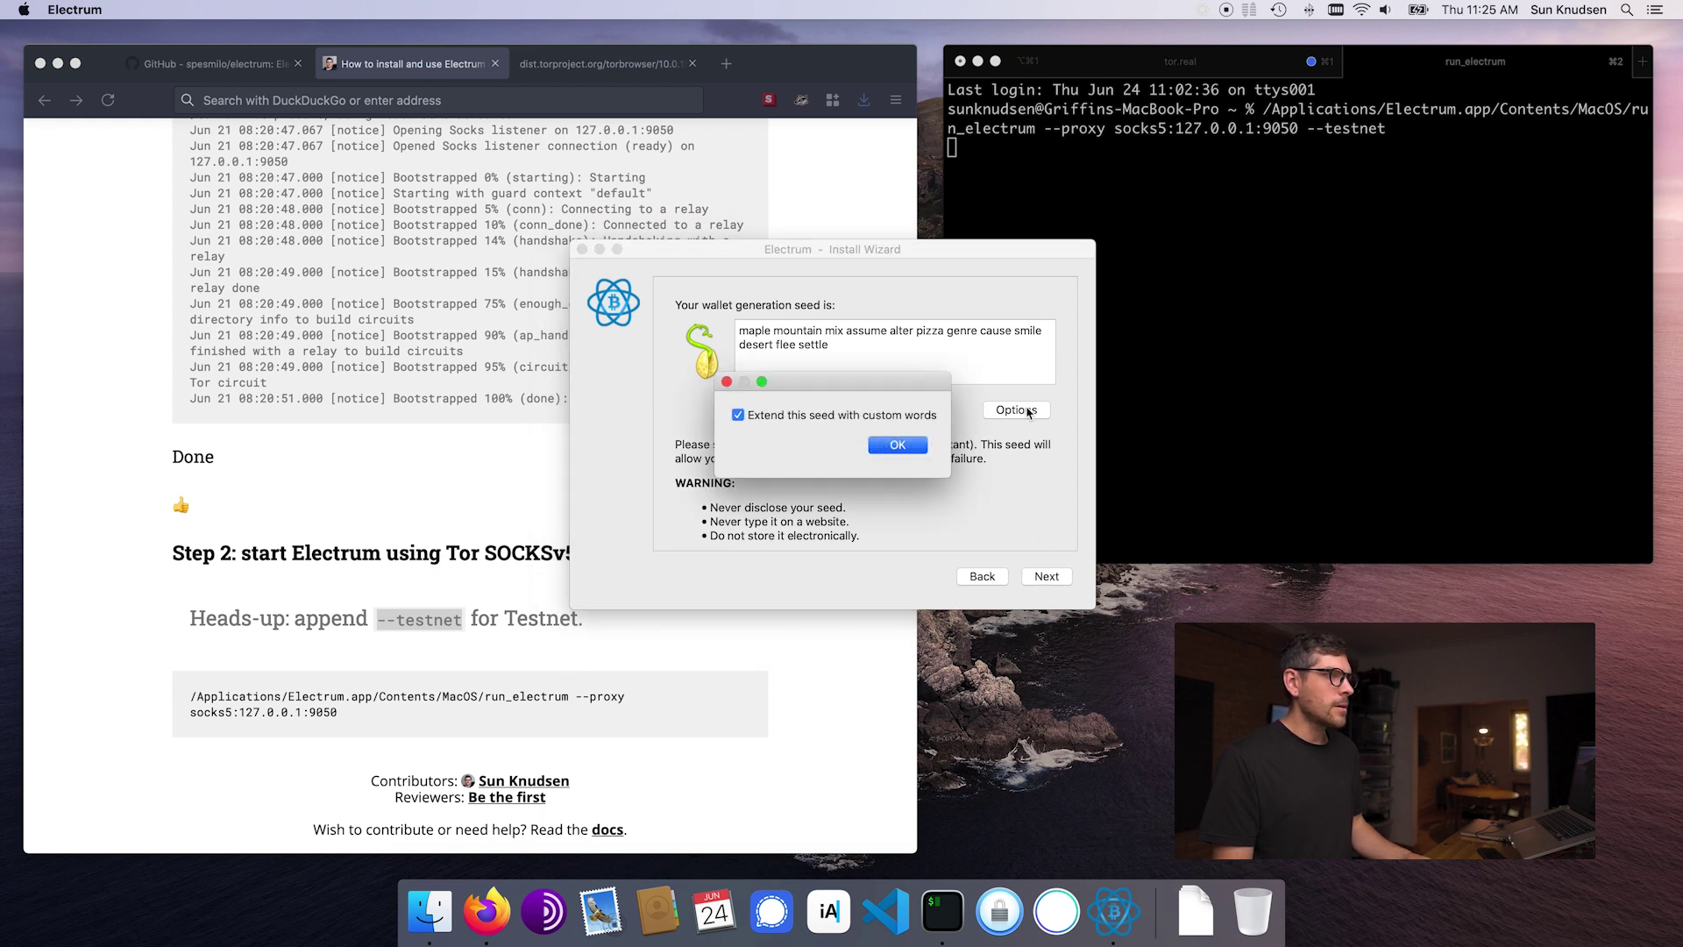
{"action": "left_click", "coordinate": [898, 445]}
{"action": "key", "text": "Return"}
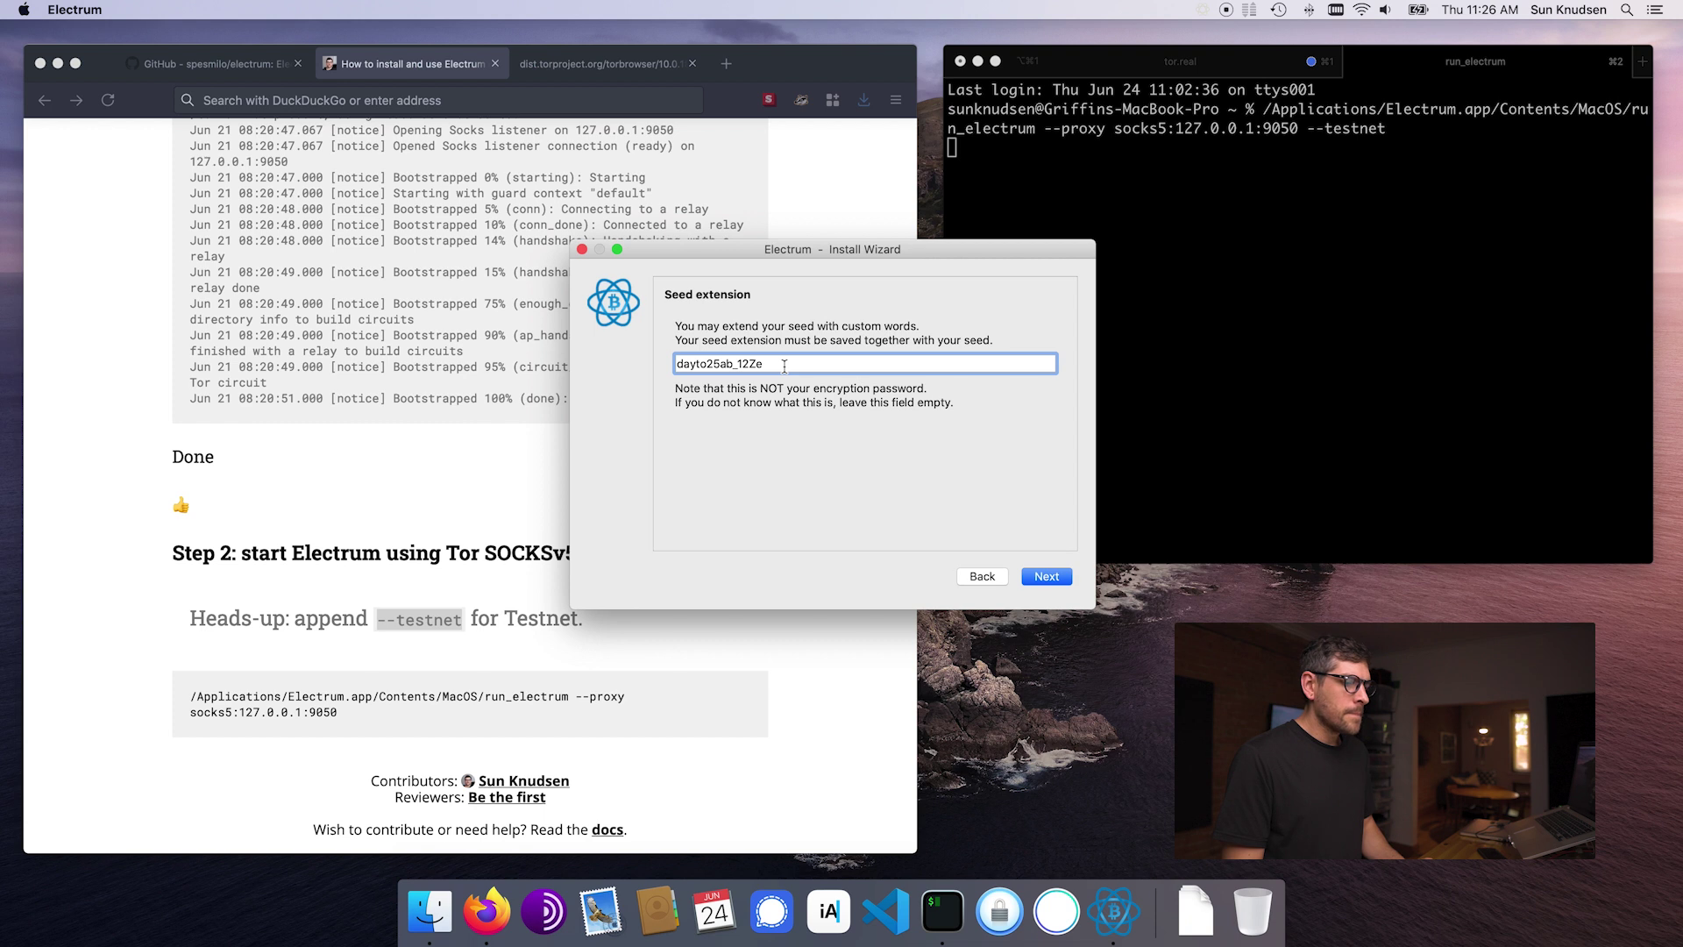
{"action": "left_click", "coordinate": [1061, 582]}
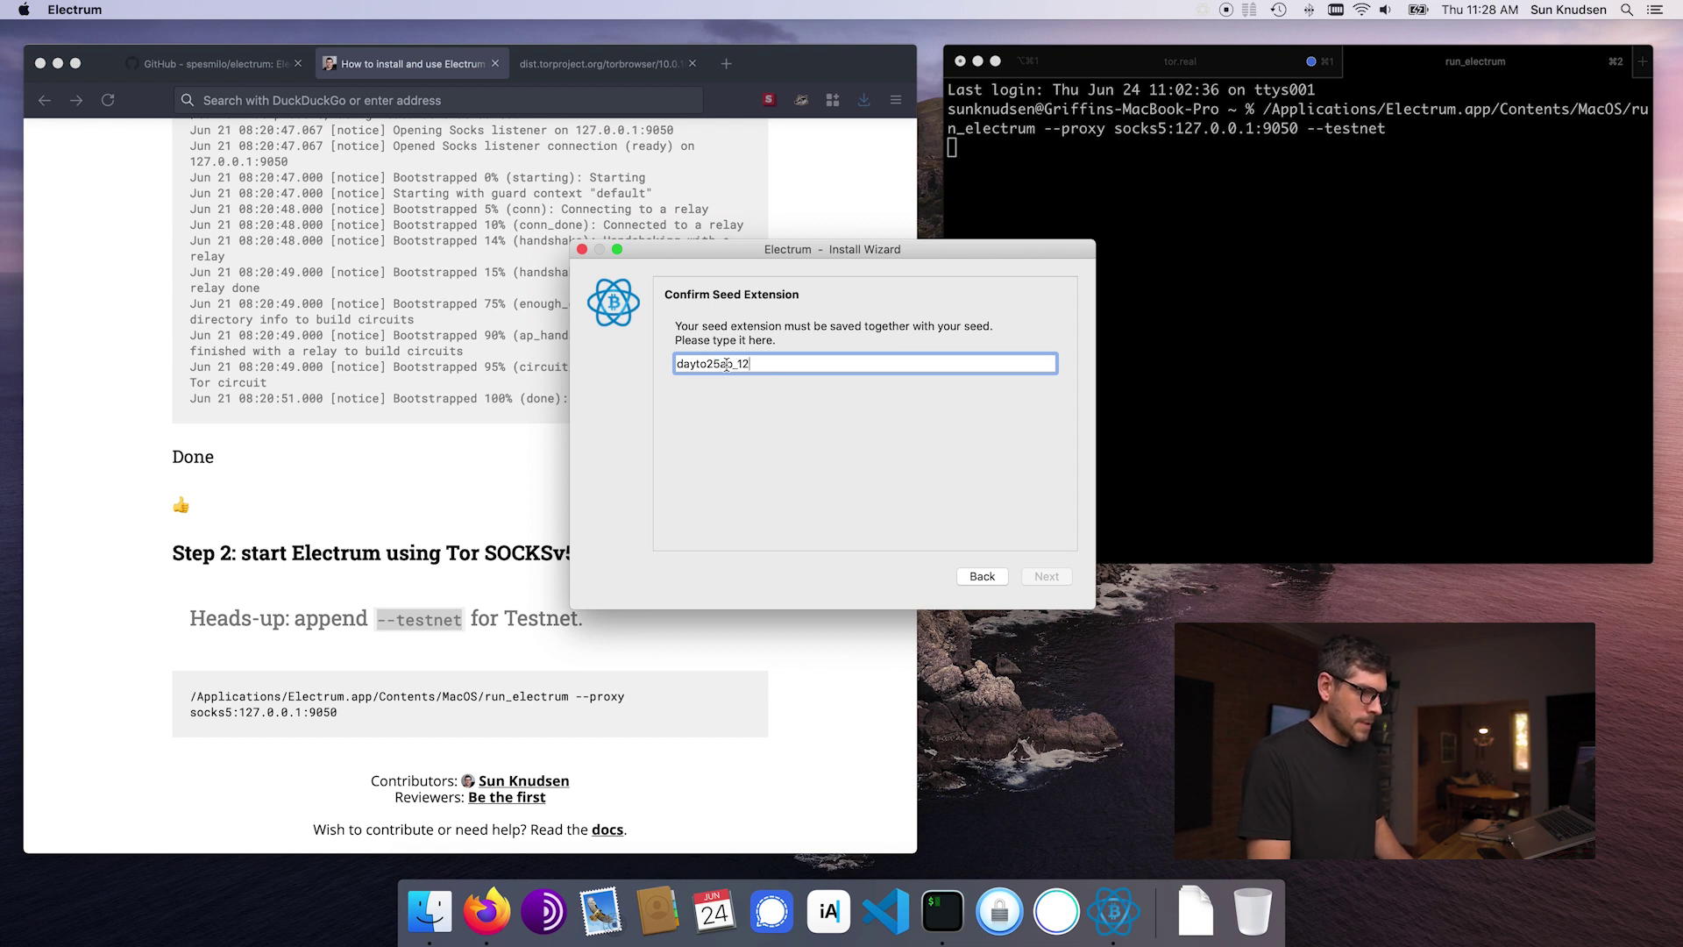
Finish retyping the seed extension and continue to the password step
{"action": "type", "text": "3"}
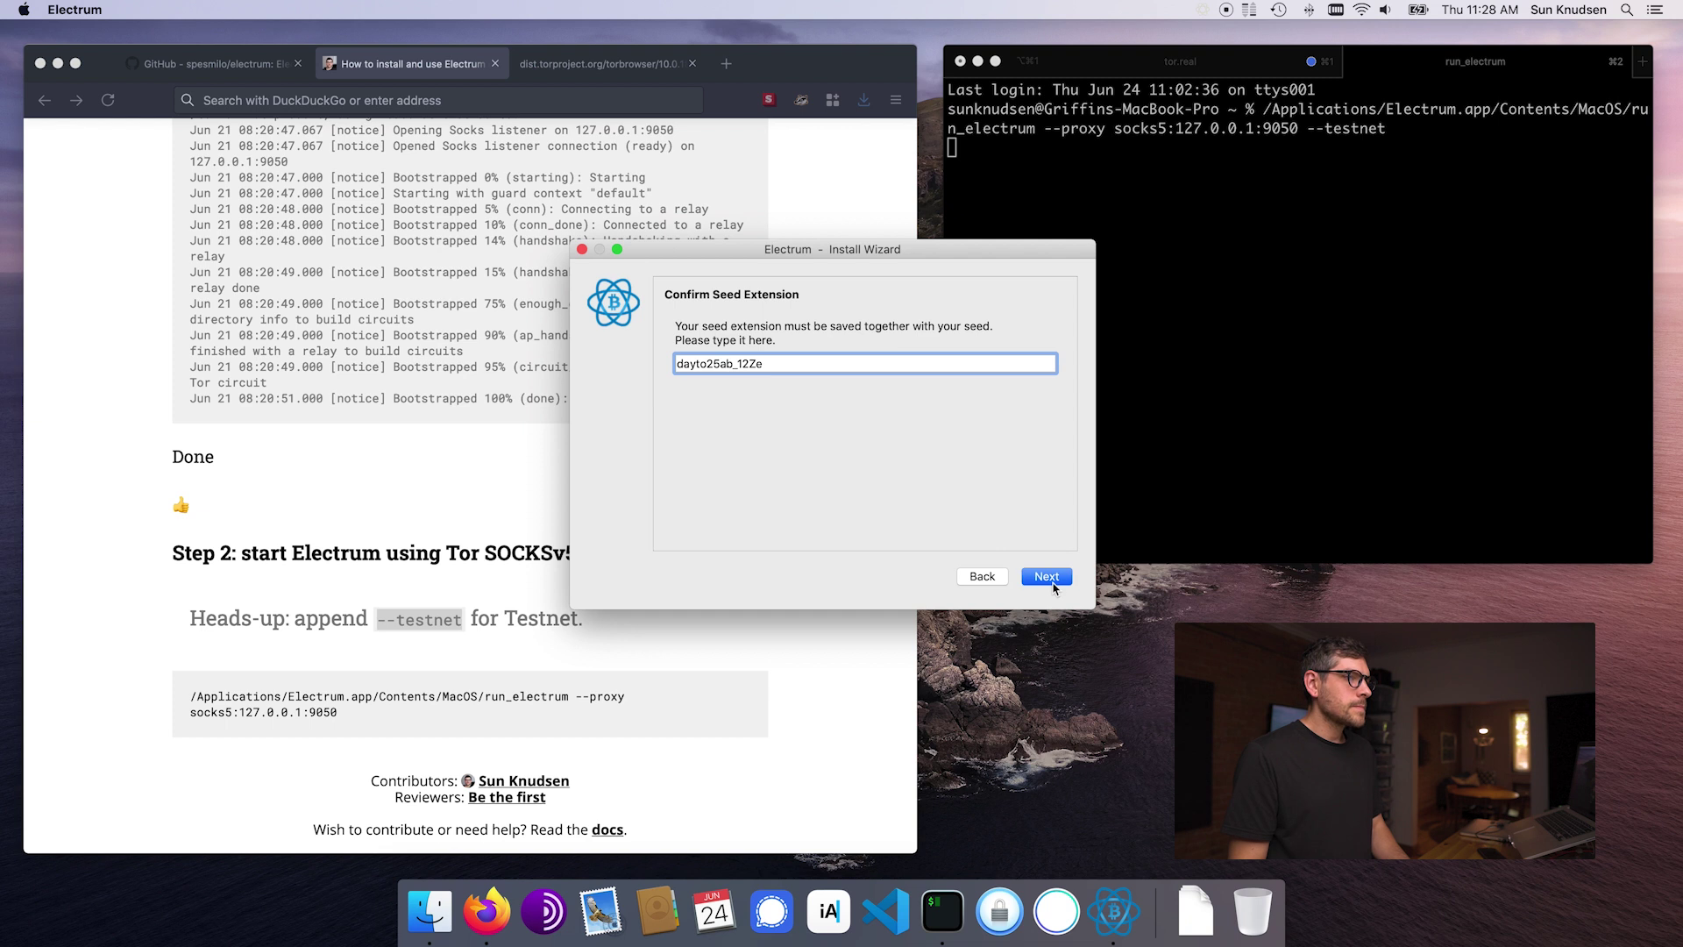
{"action": "left_click", "coordinate": [1049, 580]}
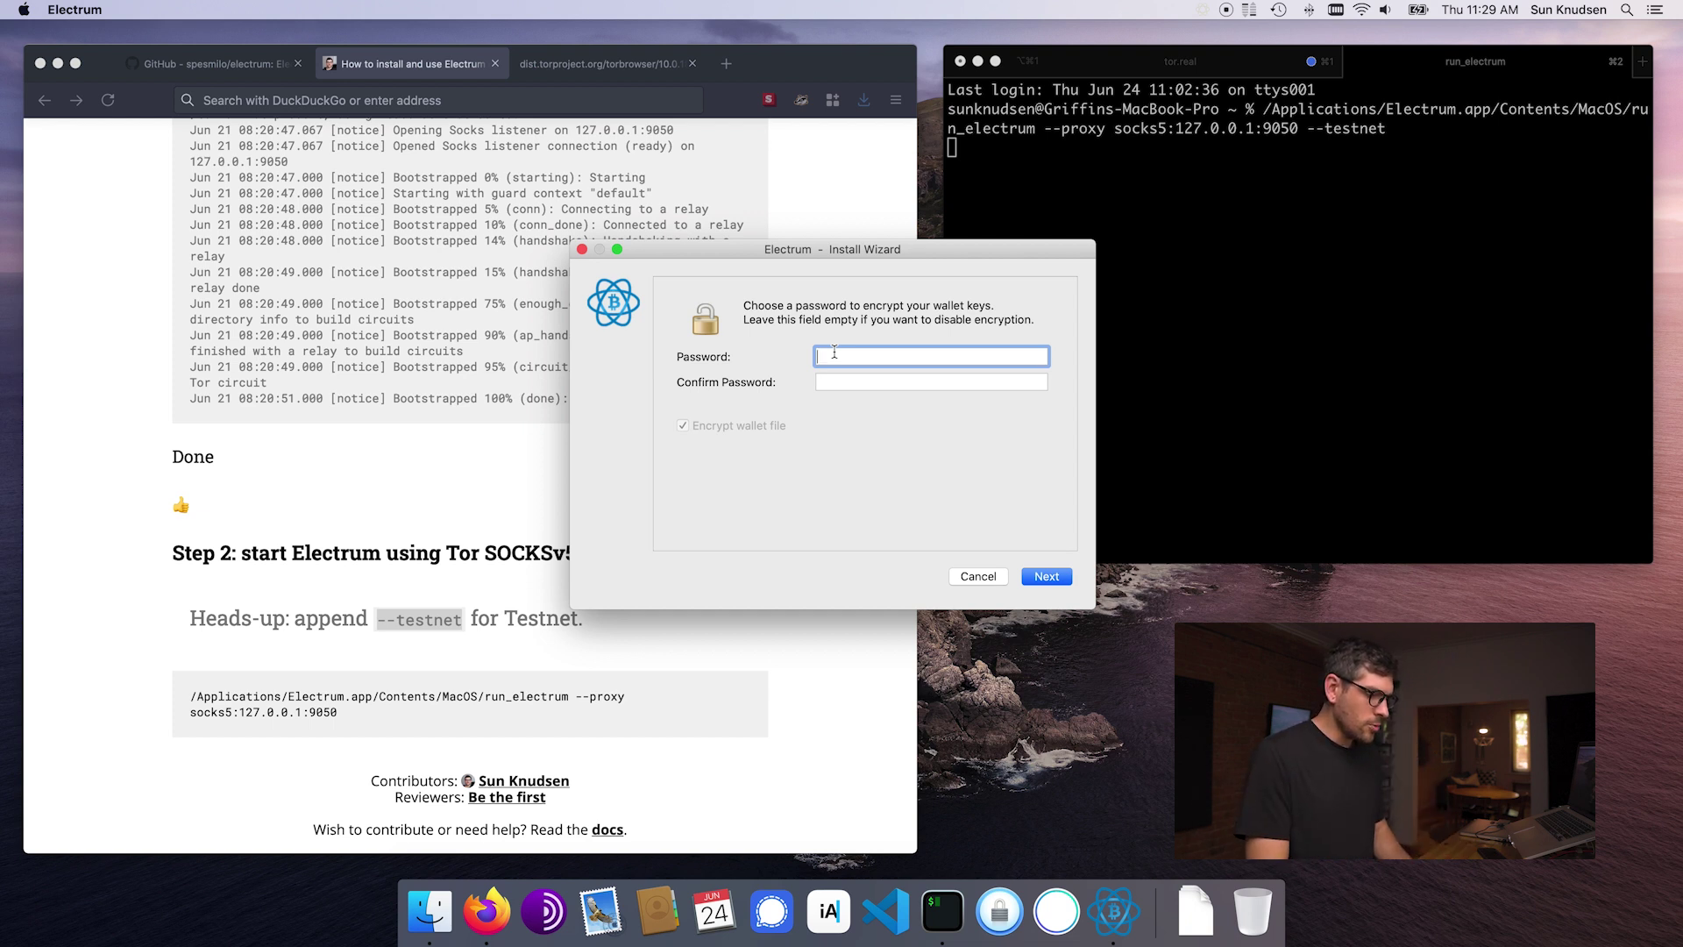
Enter and confirm a strong wallet password with encryption on, opening the testnet wallet
{"action": "type", "text": "•••"}
{"action": "key", "text": "super+v"}
{"action": "key", "text": "Tab"}
{"action": "key", "text": "super+v"}
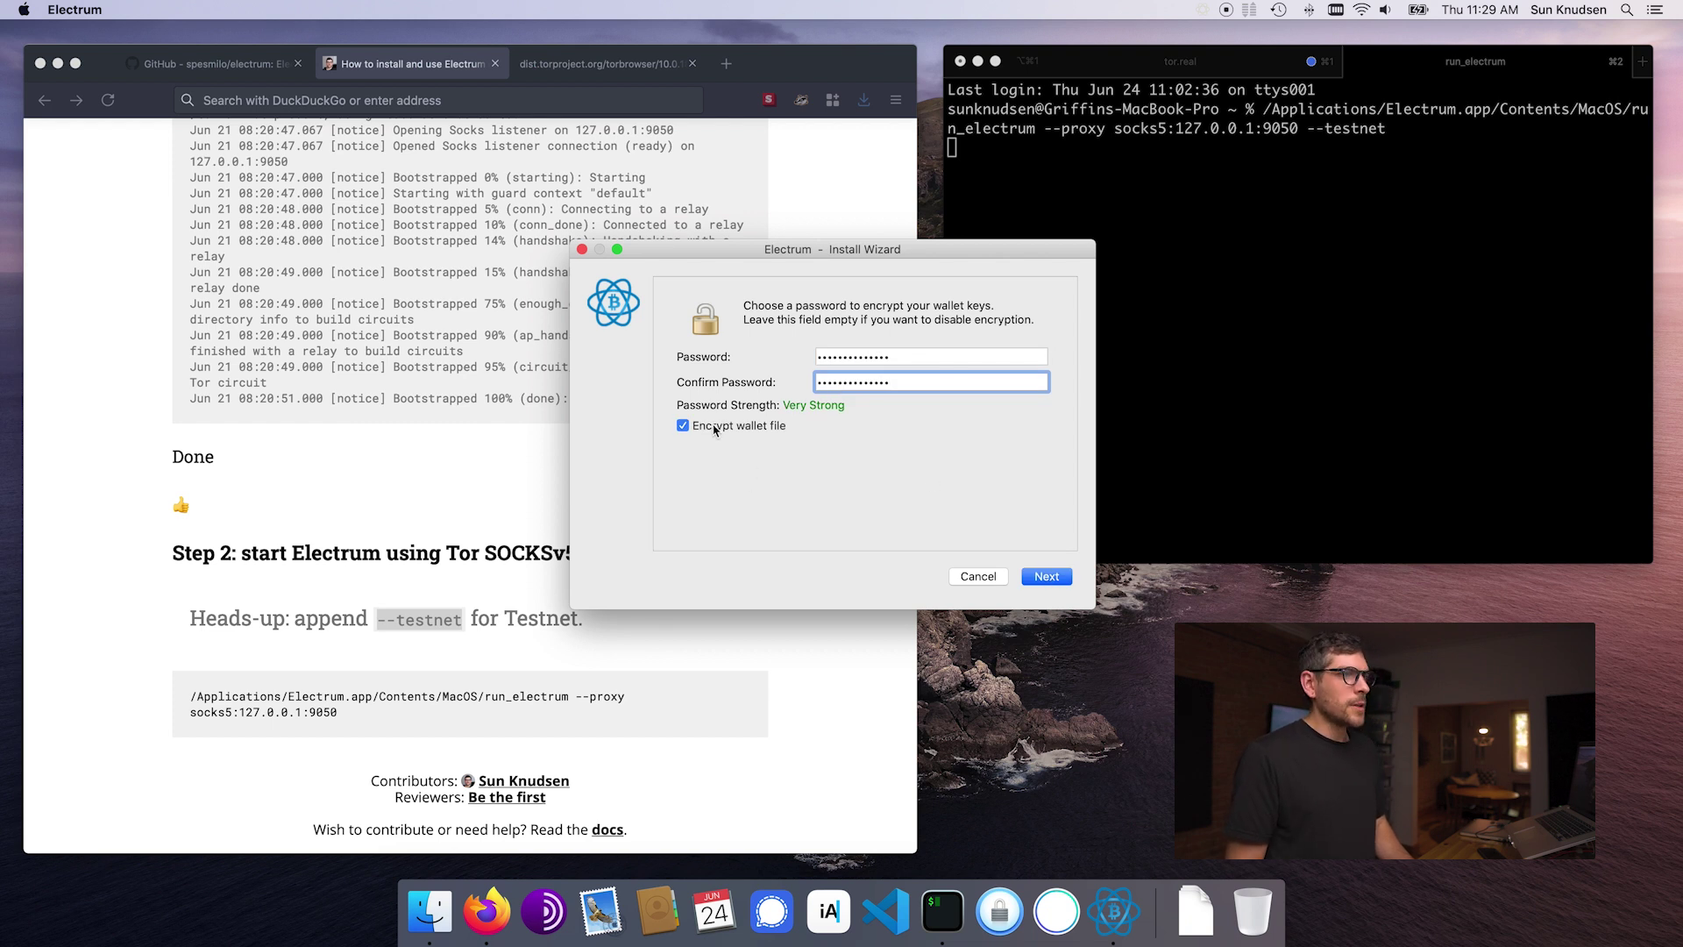
{"action": "left_click", "coordinate": [1047, 578]}
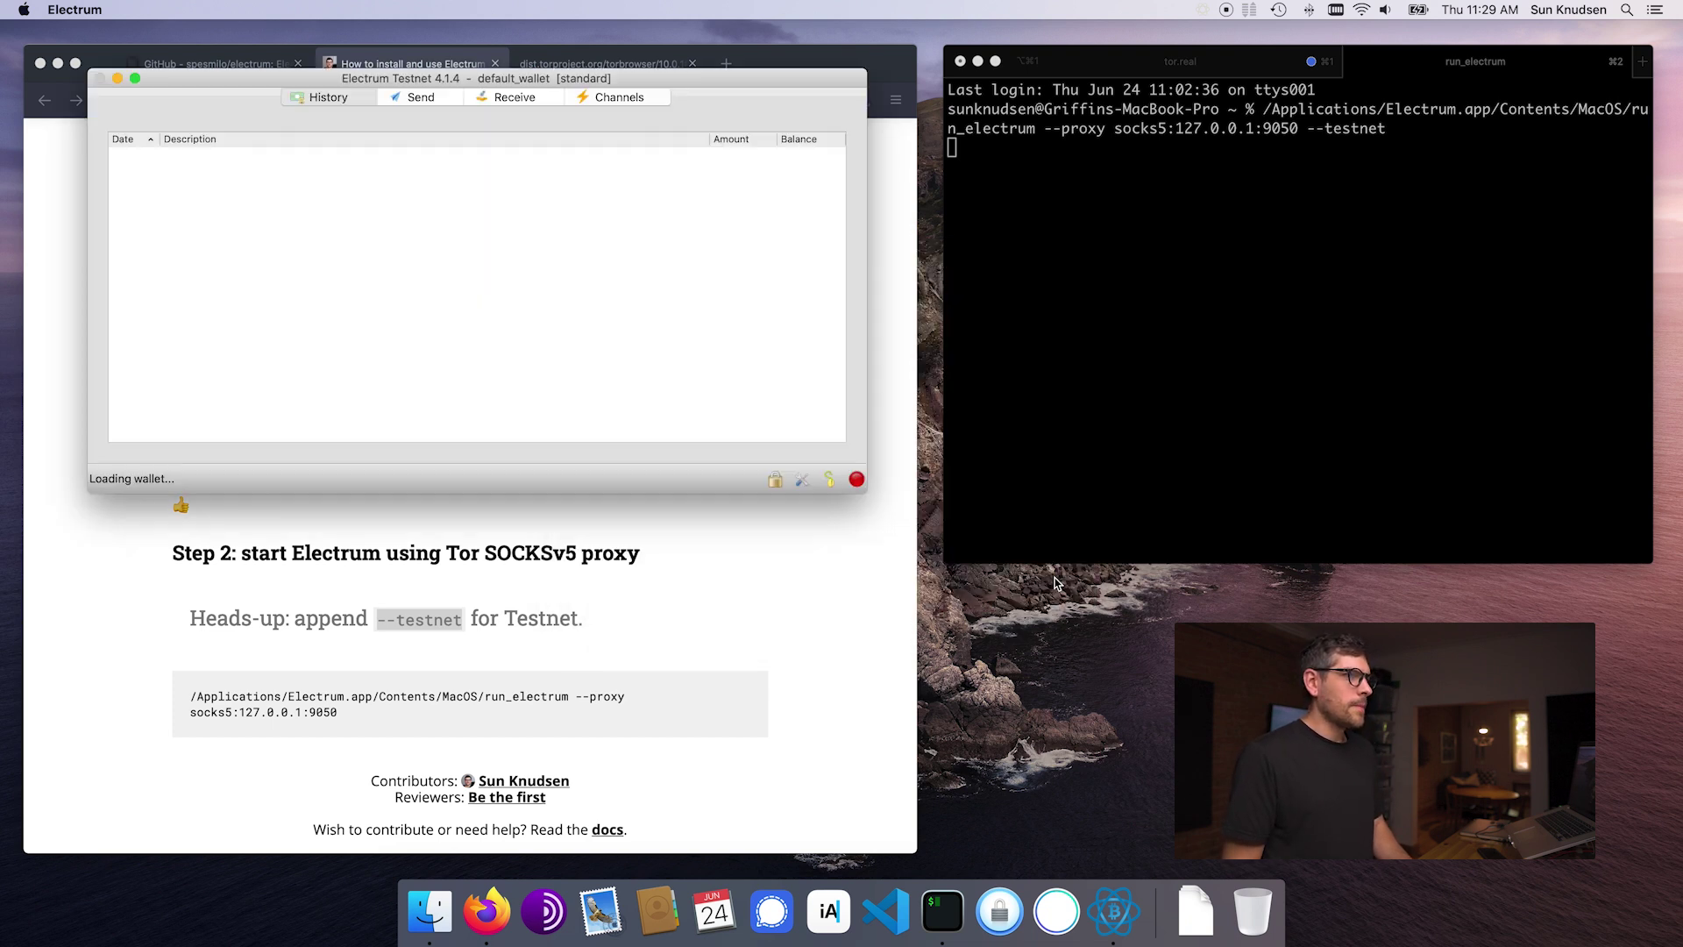
{"action": "left_click_drag", "start_coordinate": [539, 85], "coordinate": [761, 227]}
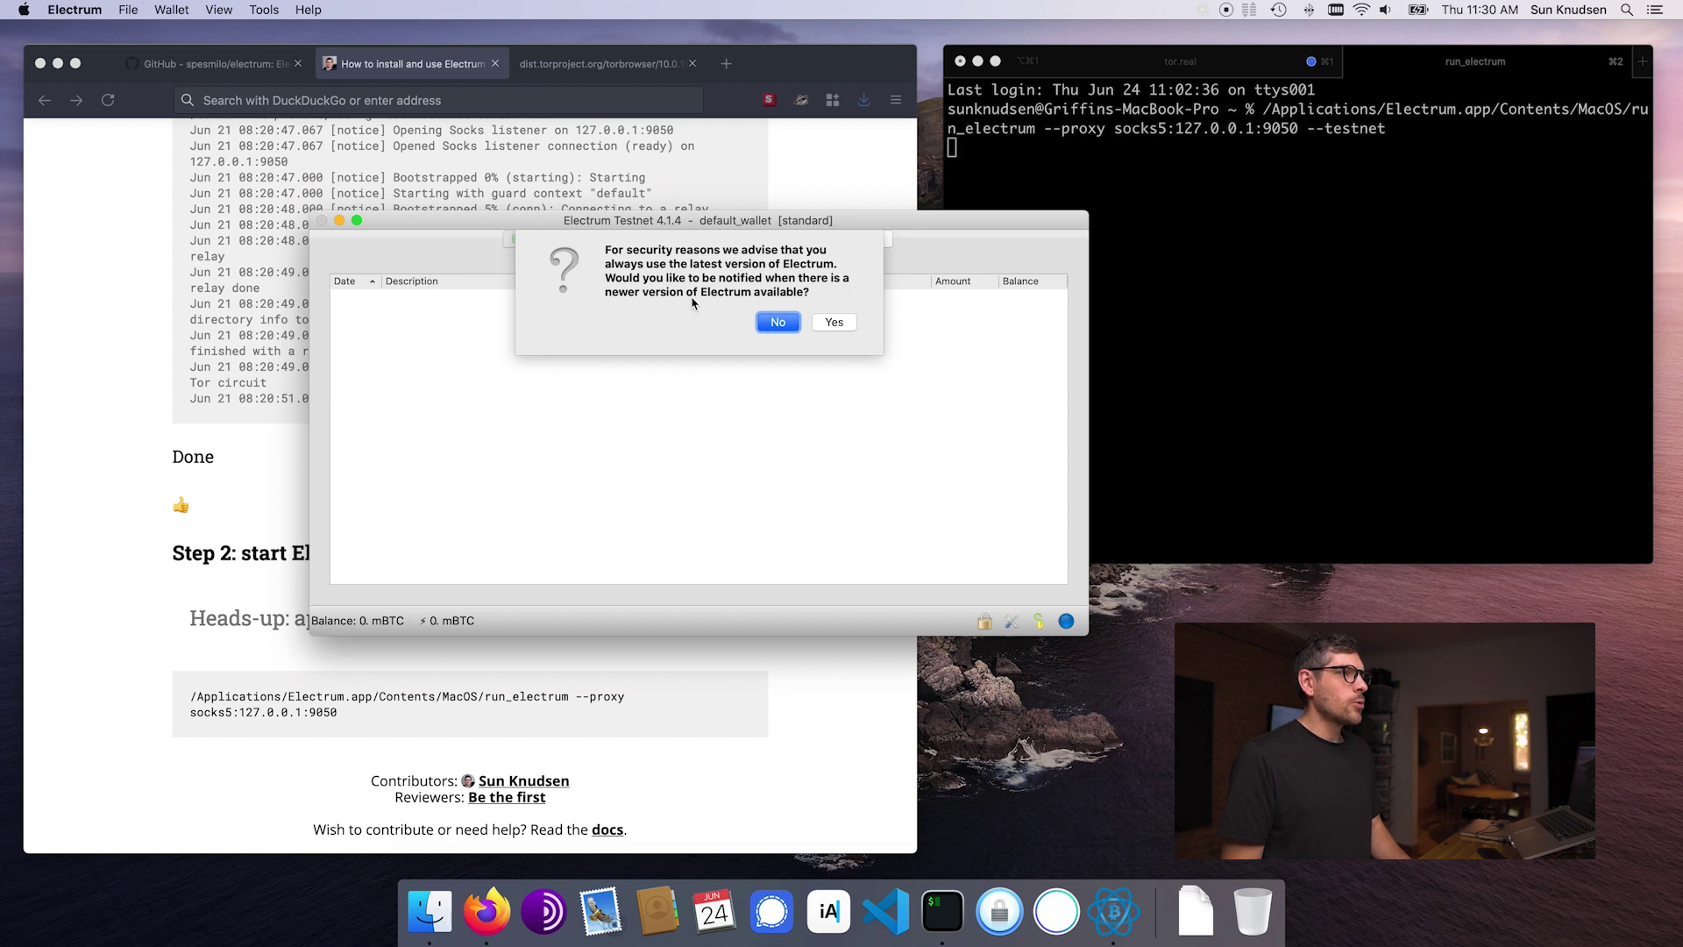
Decline Electrum update notifications and acknowledge the testnet-mode warning to reveal the empty default_wallet
{"action": "left_click", "coordinate": [776, 322]}
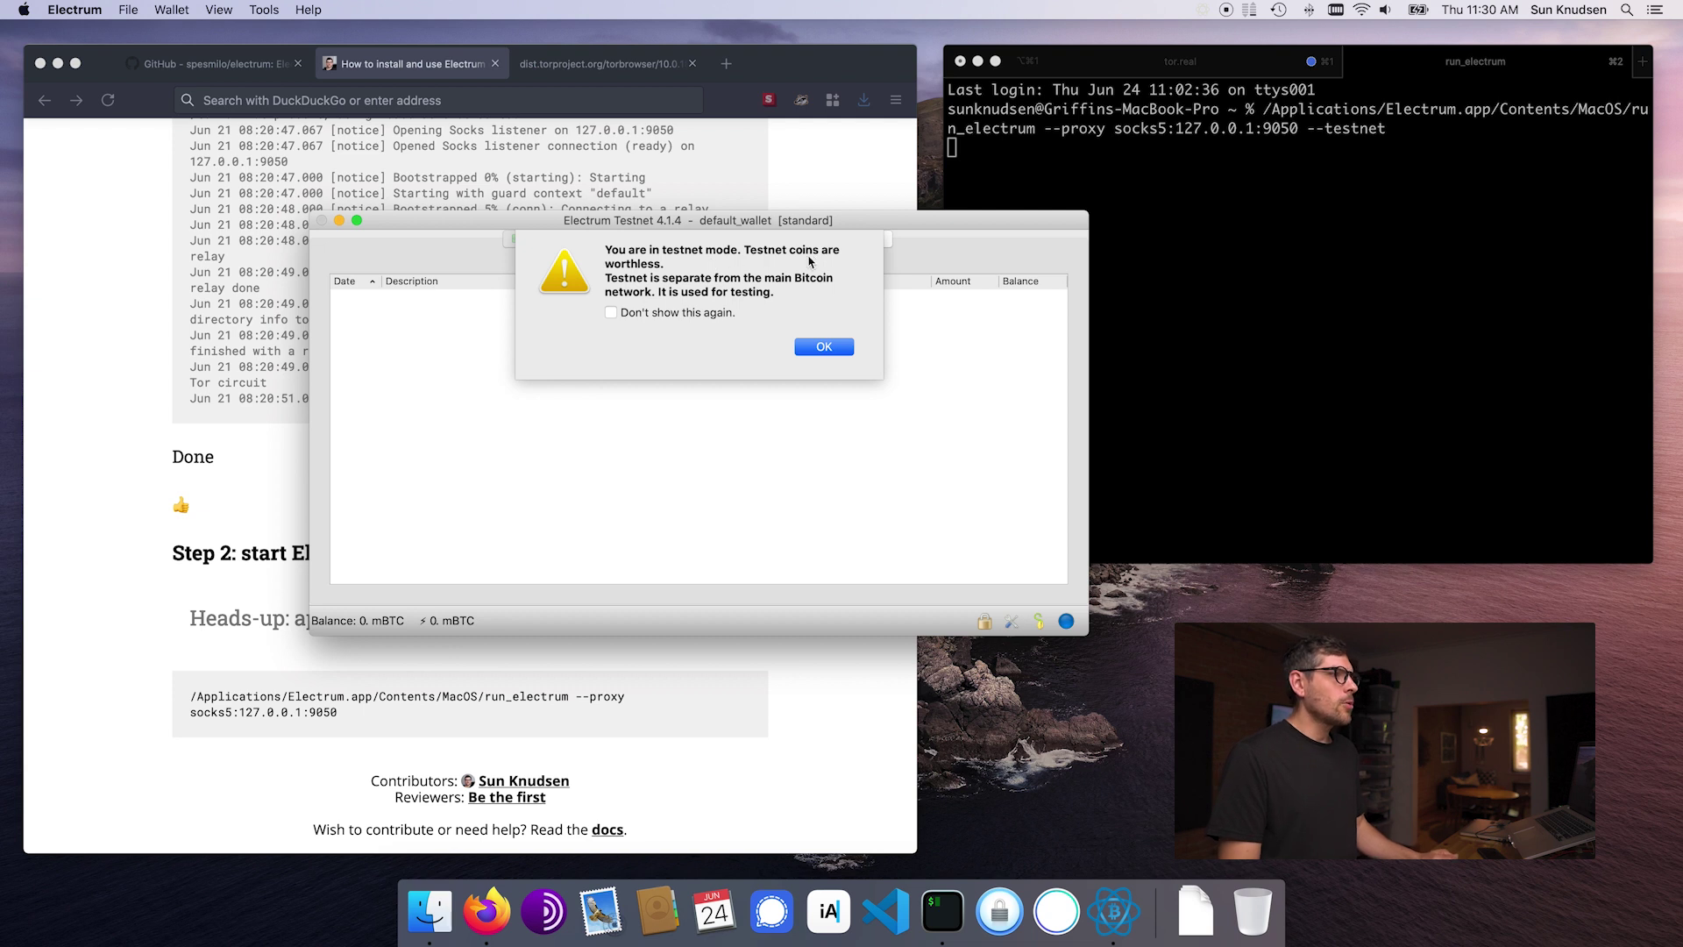
{"action": "left_click", "coordinate": [825, 347]}
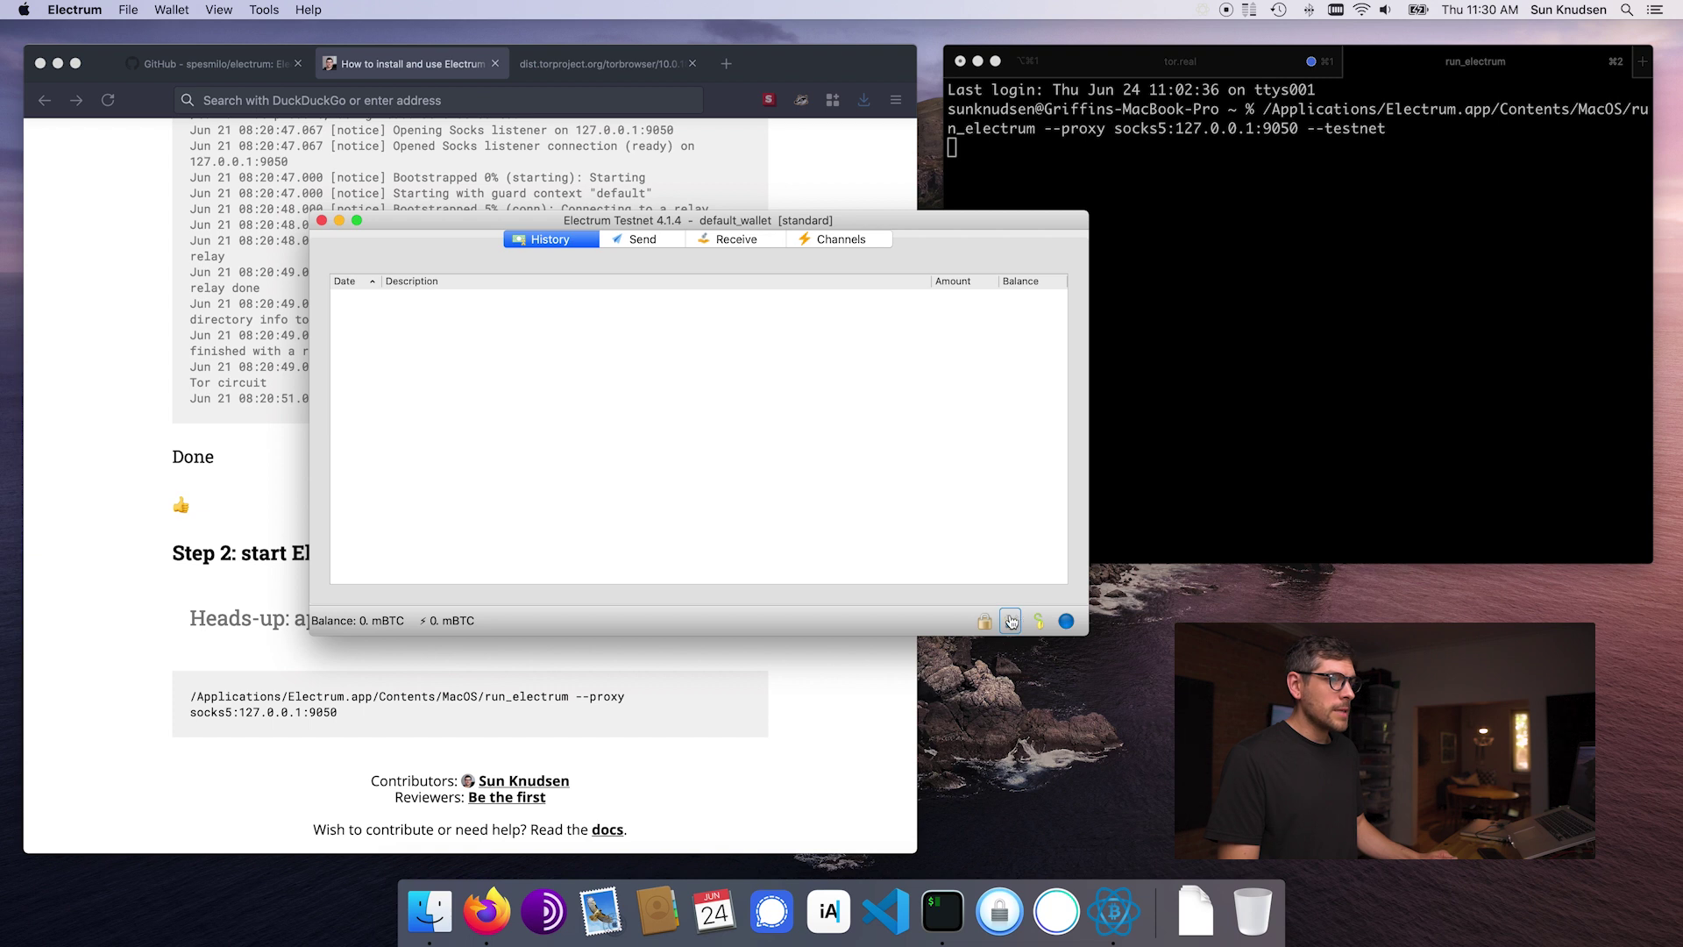
{"action": "left_click", "coordinate": [1066, 621]}
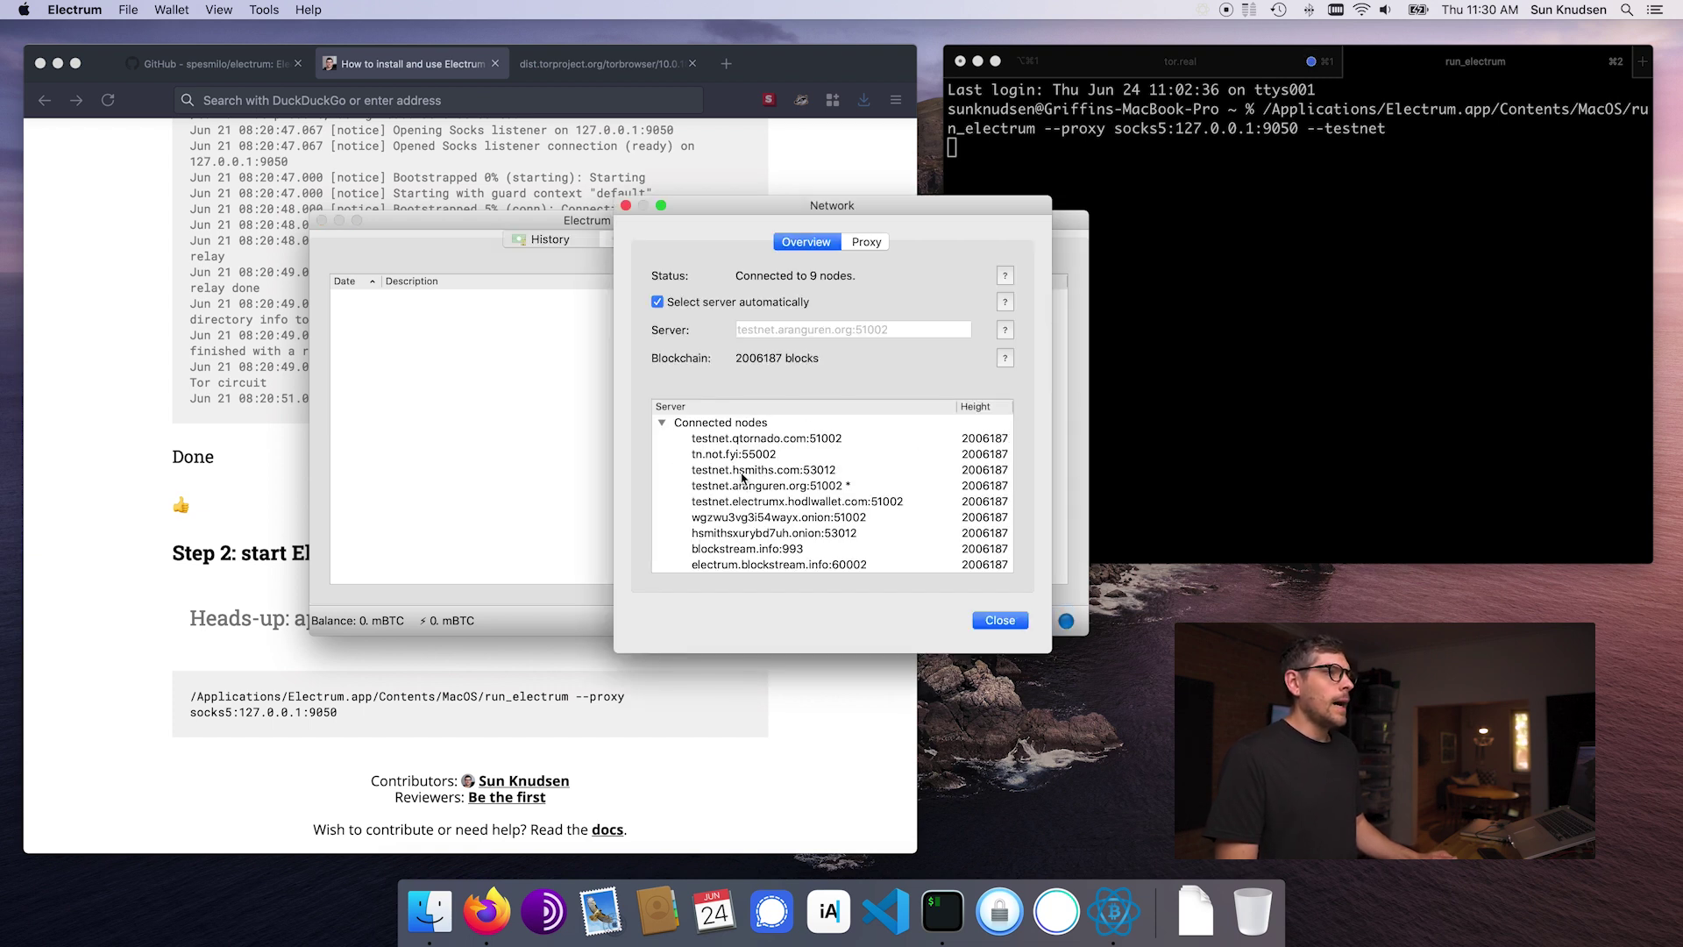
{"action": "left_click", "coordinate": [870, 243]}
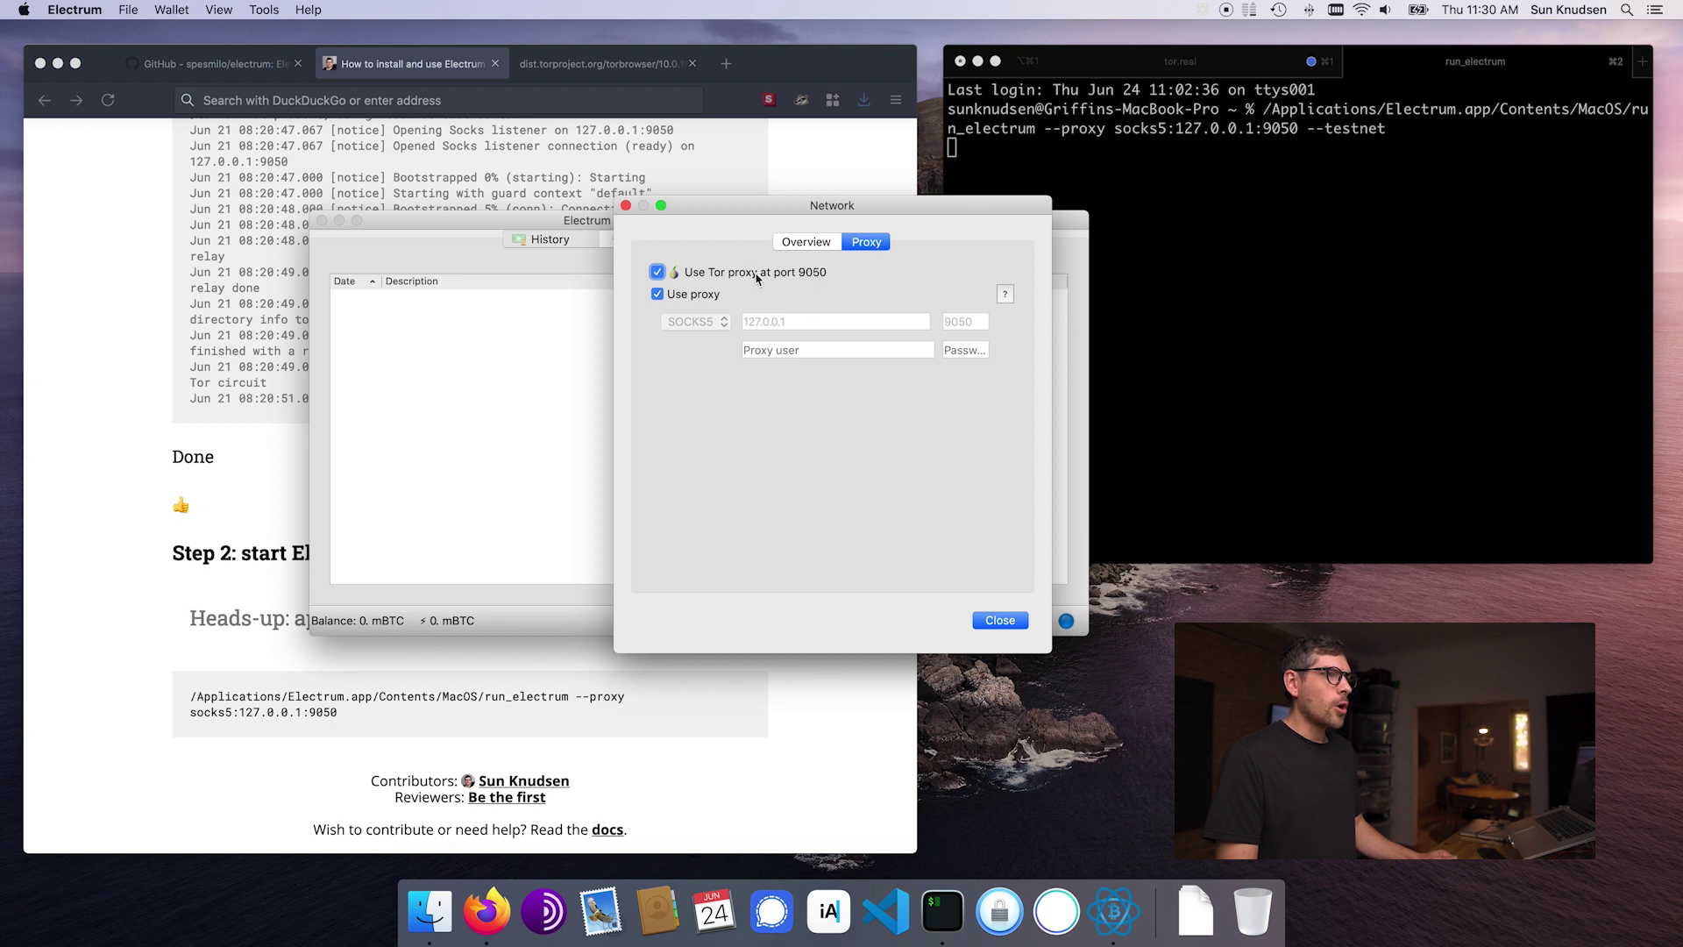
{"action": "left_click", "coordinate": [1000, 621]}
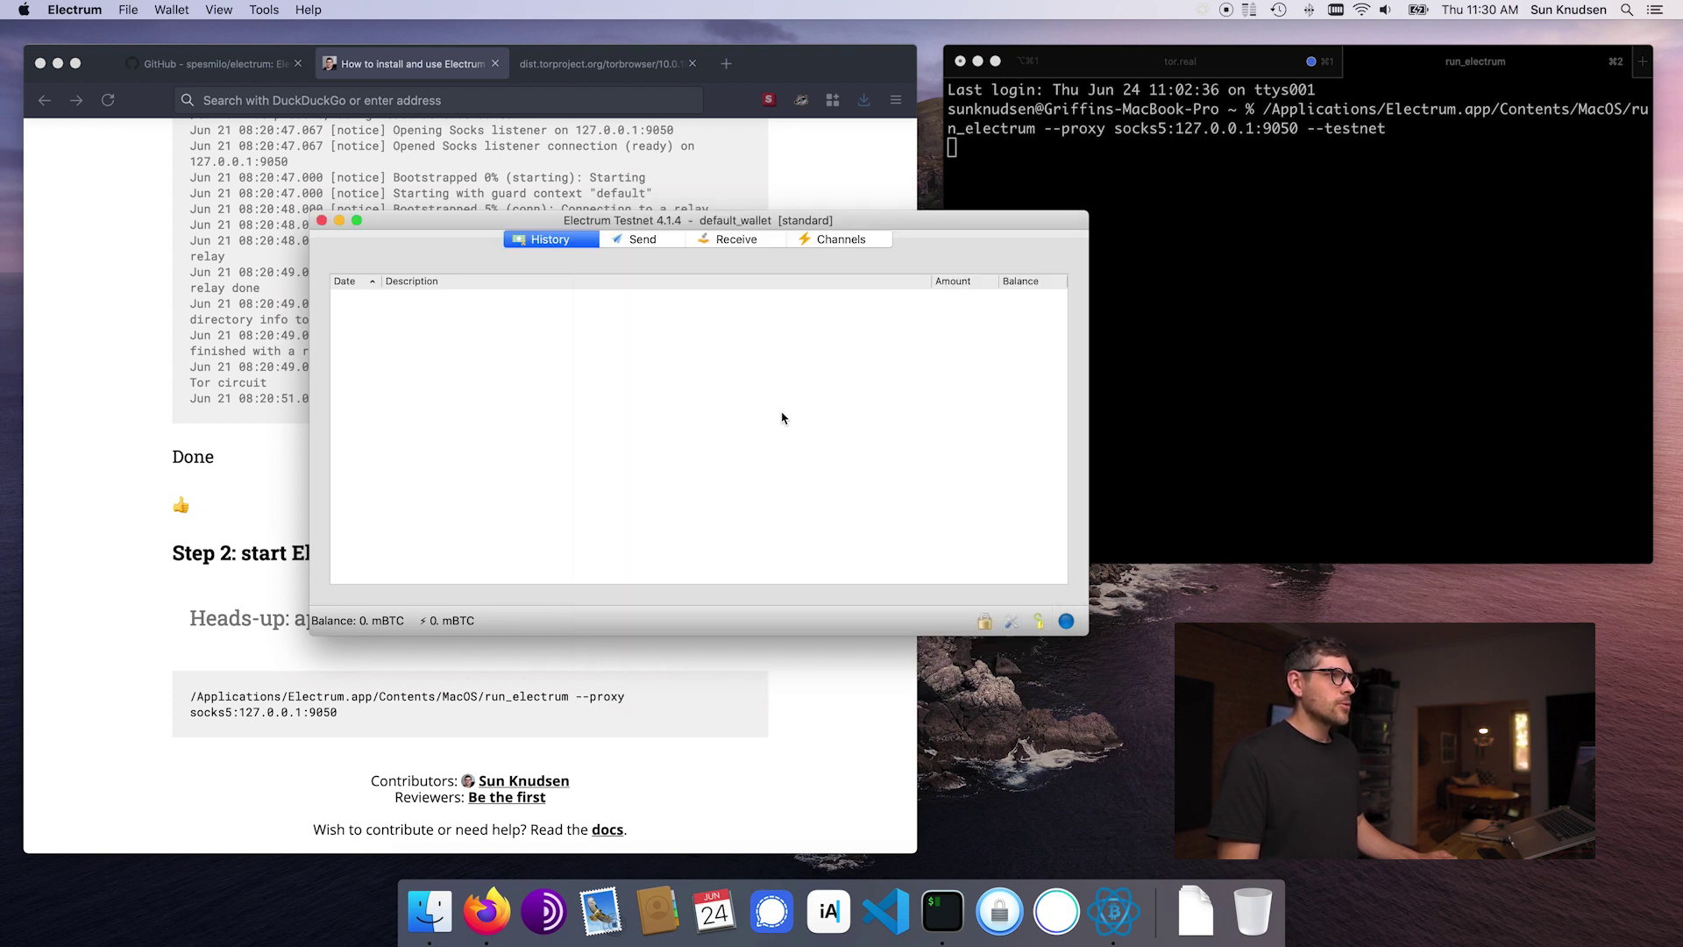